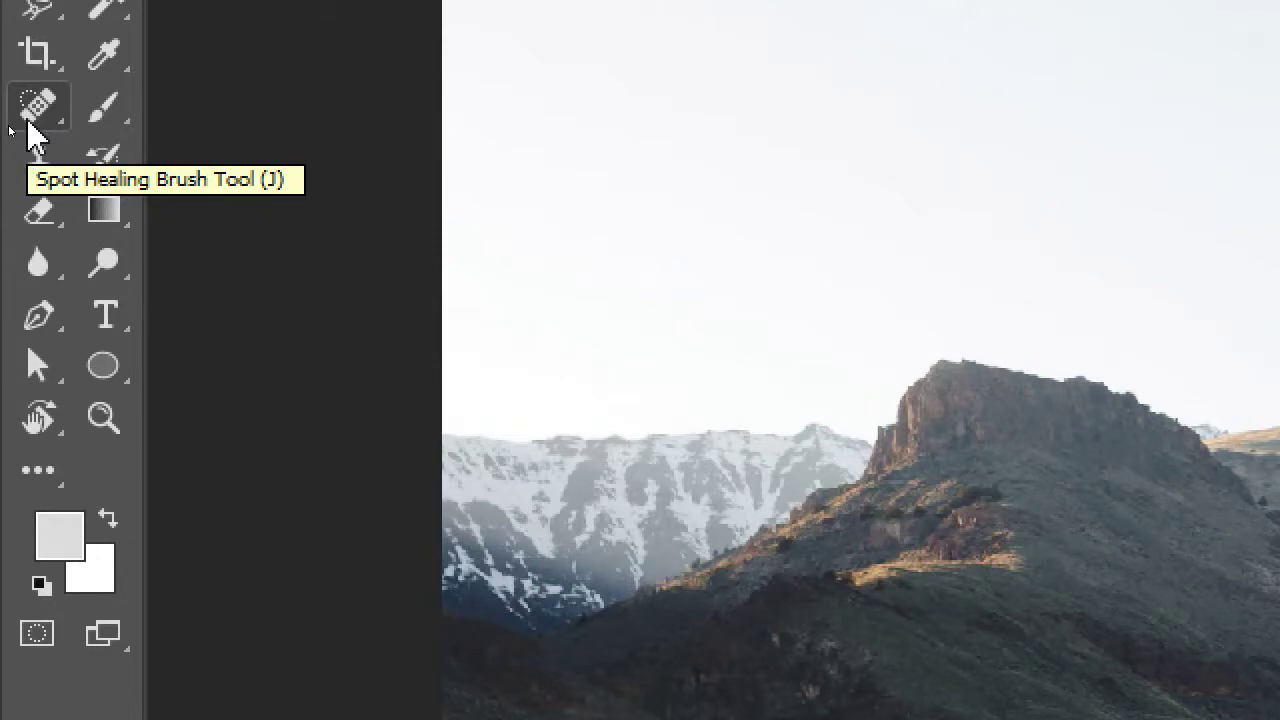
Step: Try to remove the two cows from the field with the Spot Healing Brush, and undo the attempt
left_click(28, 122)
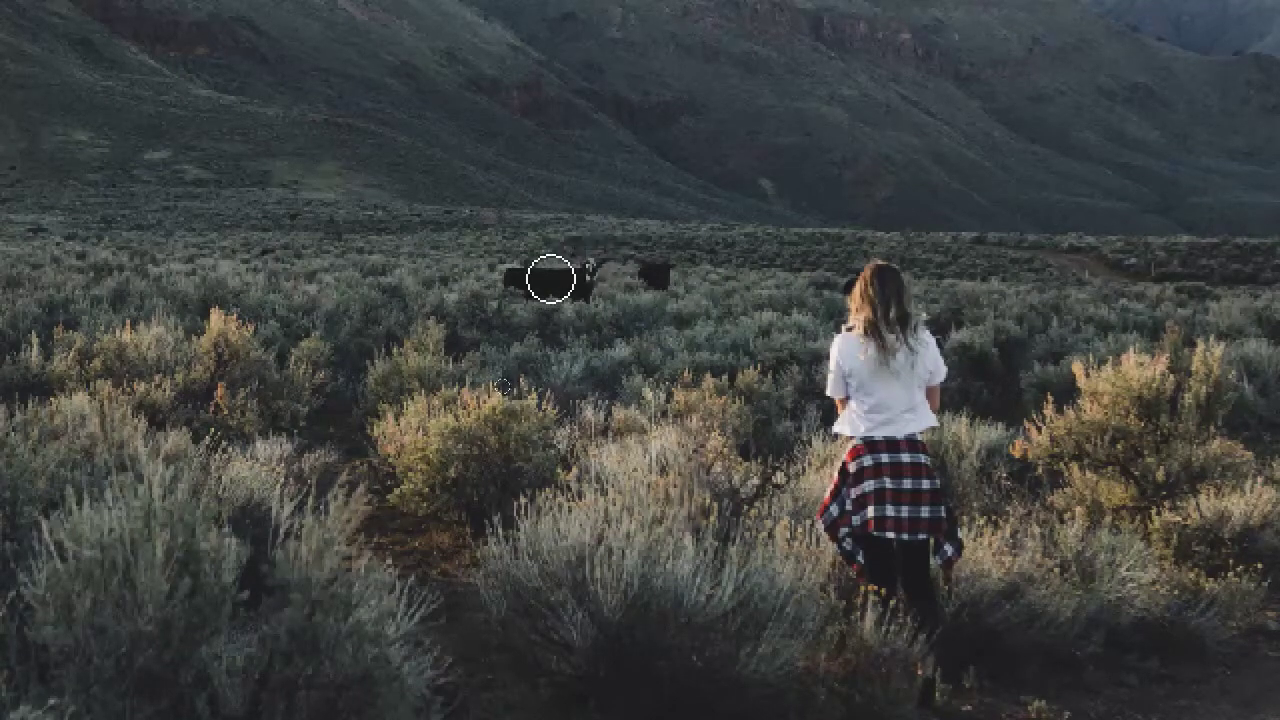
mouse_move(498, 283)
left_mouse_down()
mouse_move(591, 273)
mouse_move(577, 300)
mouse_move(683, 287)
mouse_move(655, 275)
mouse_move(531, 293)
mouse_move(655, 277)
mouse_move(517, 266)
left_mouse_up()
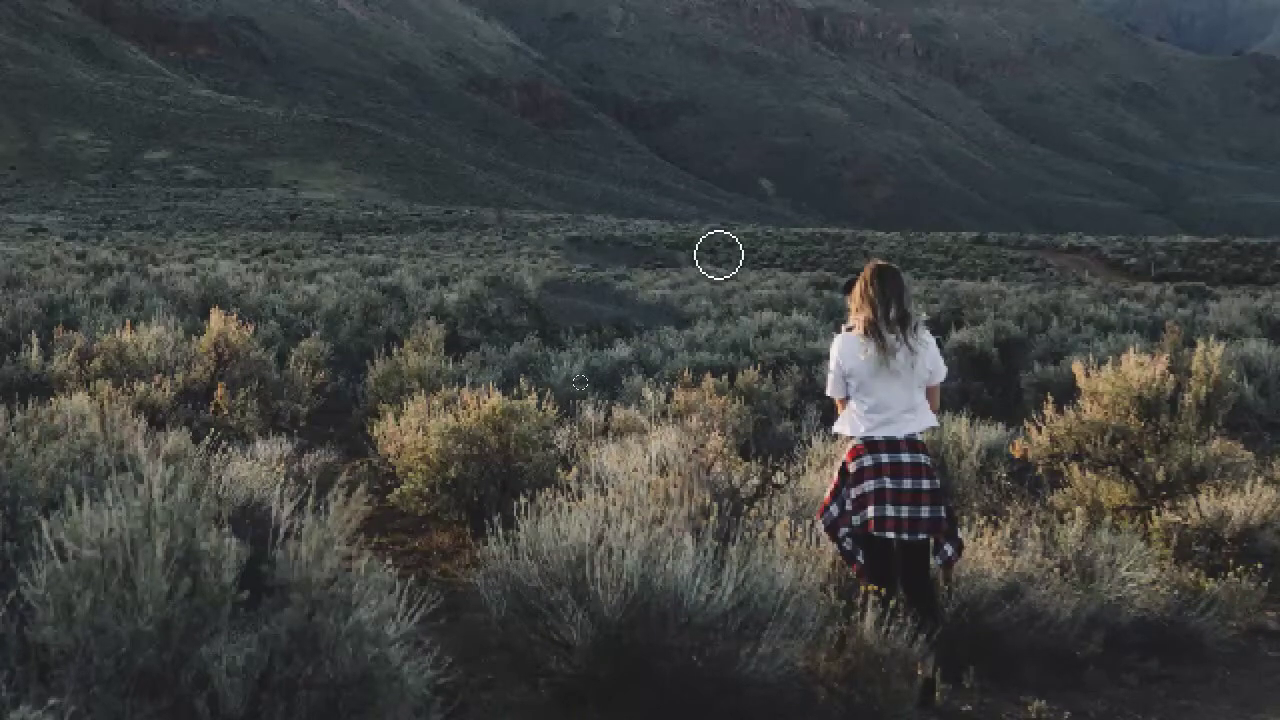
key("ctrl+z")
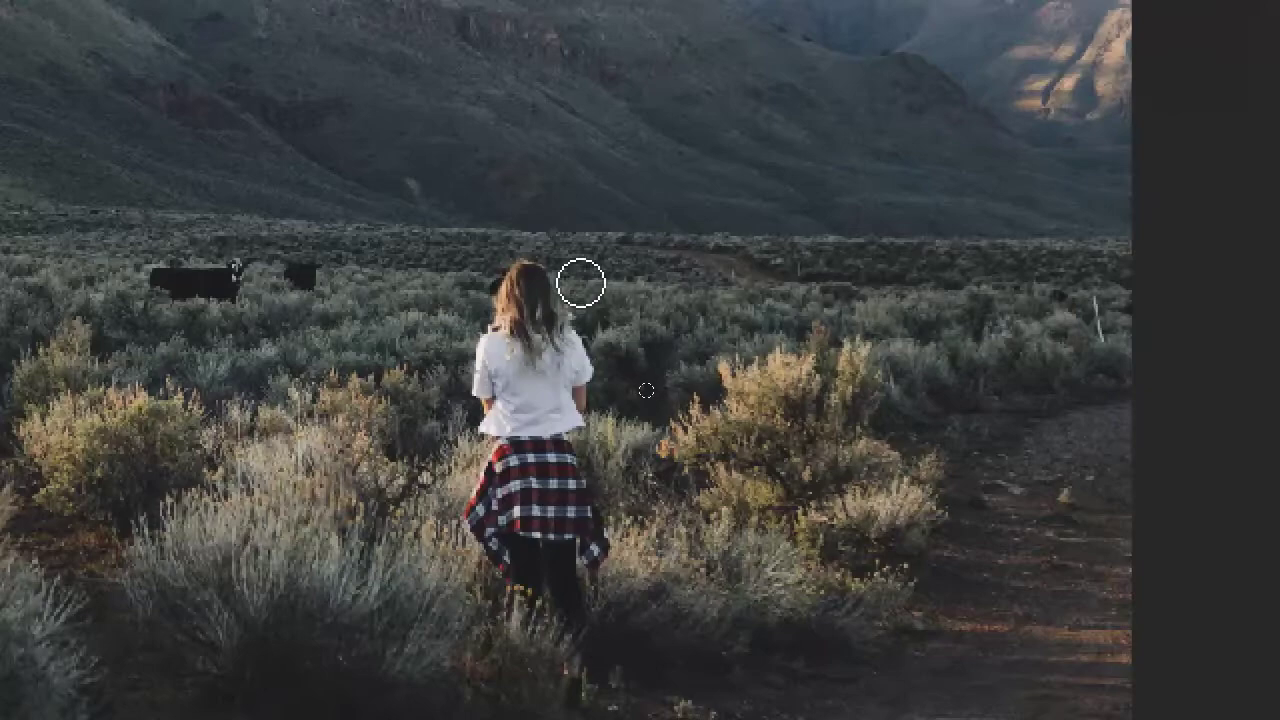
Step: Try to paint out the woman from her head down to her legs with the Spot Healing Brush
left_click_drag(238, 283, 175, 305)
mouse_move(517, 305)
left_mouse_down()
mouse_move(549, 286)
mouse_move(457, 360)
mouse_move(489, 377)
mouse_move(553, 349)
mouse_move(560, 466)
mouse_move(491, 594)
mouse_move(529, 451)
left_mouse_up()
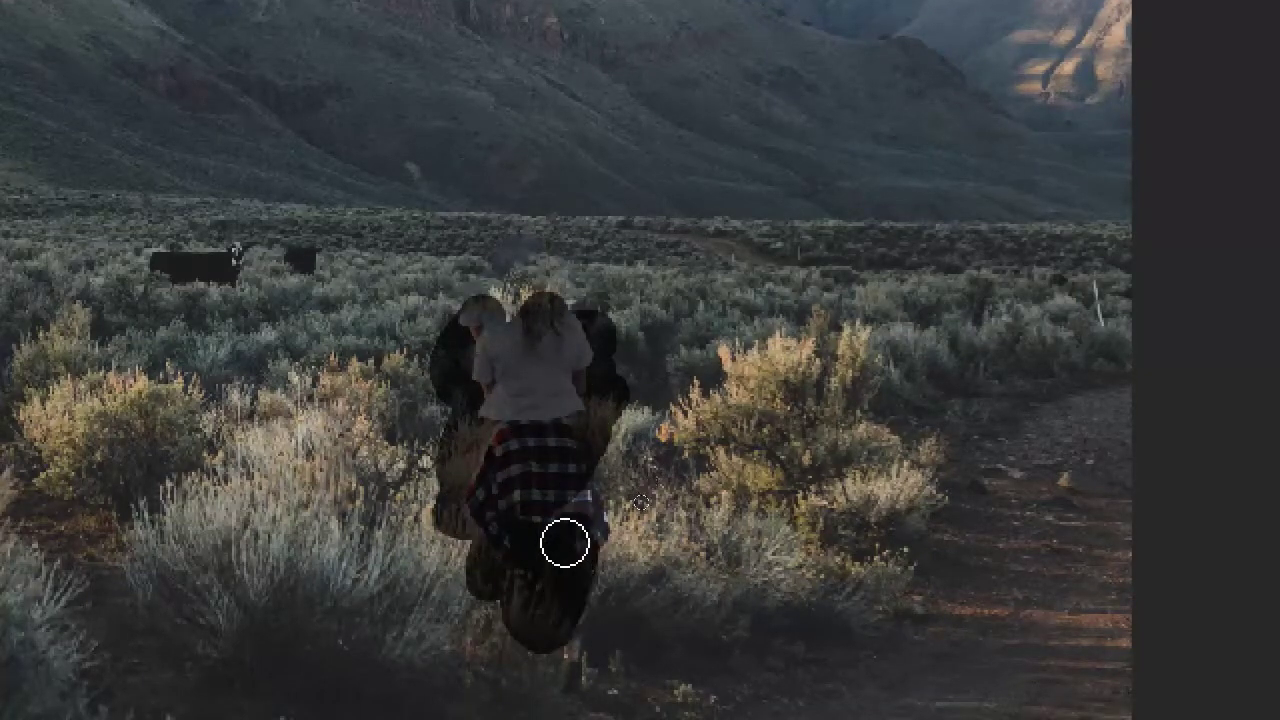
mouse_move(565, 543)
left_mouse_down()
mouse_move(593, 485)
mouse_move(586, 537)
left_mouse_up()
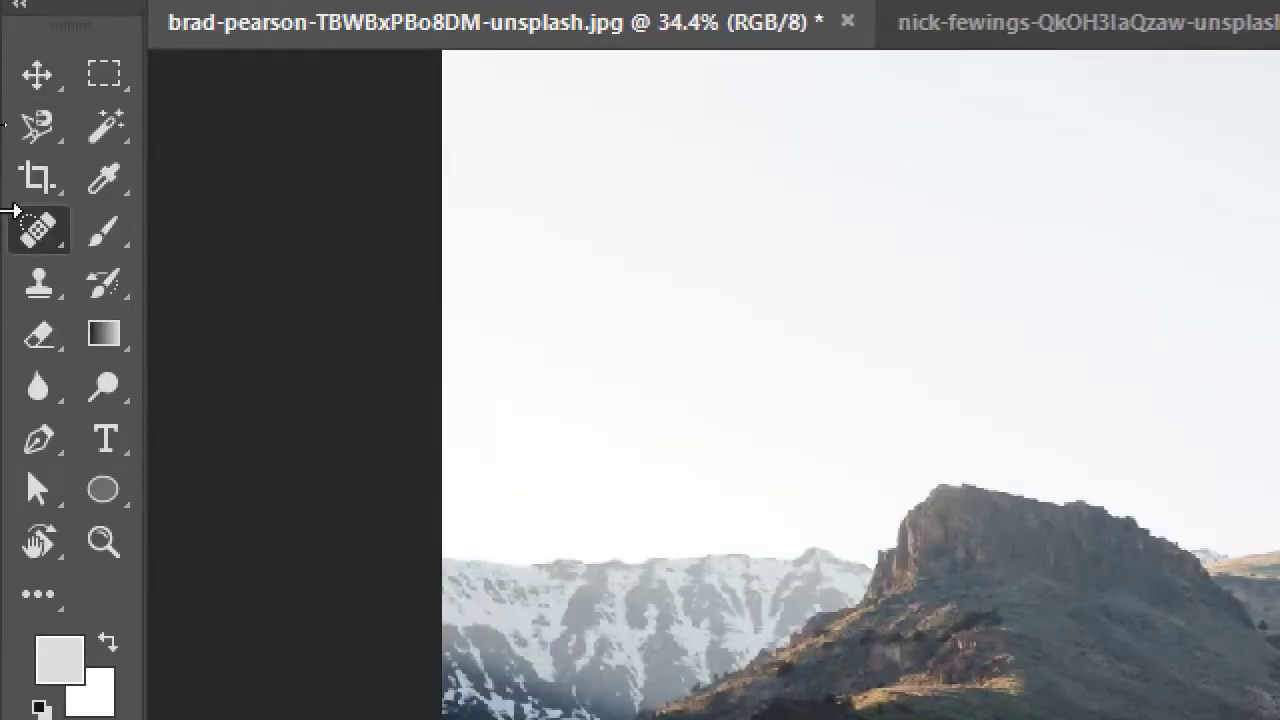
Step: Activate the Clone Stamp Tool and preview a sampled patch of shrubs over the woman's plaid shirt
left_click(38, 24)
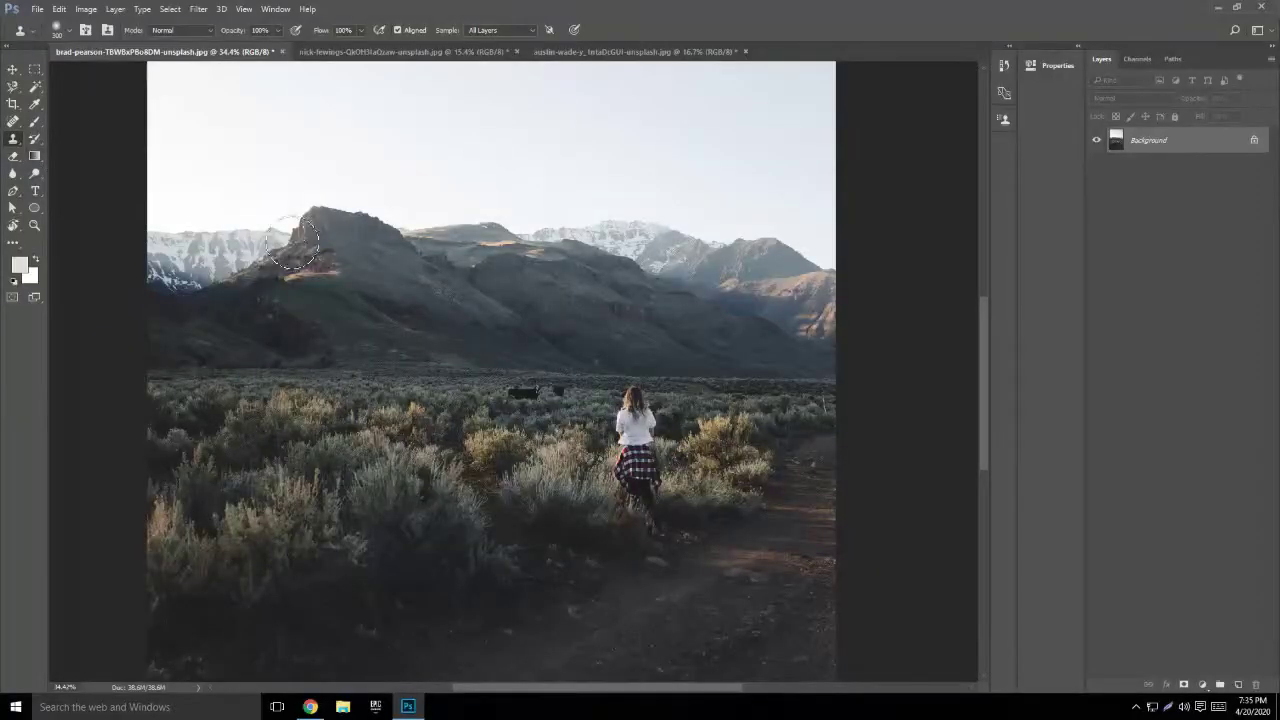
scroll(584, 428, "up", 10)
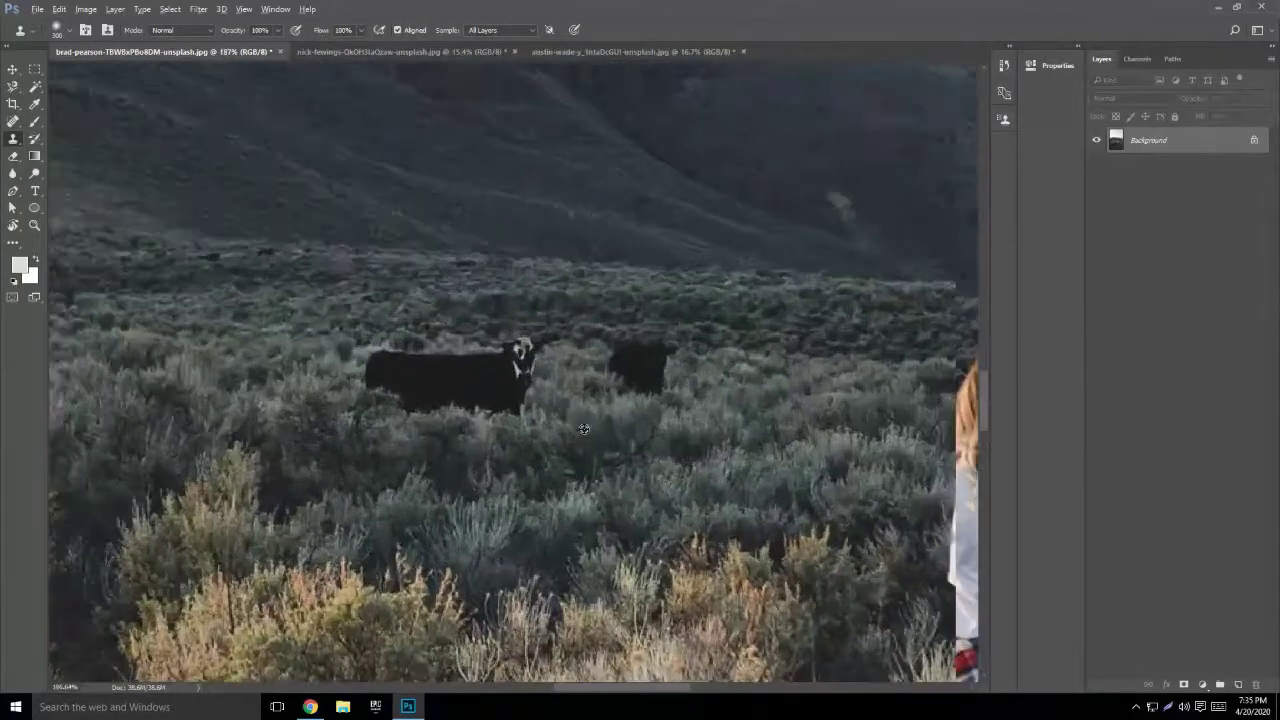
scroll(584, 428, "up", 3)
left_click_drag(540, 443, 674, 372)
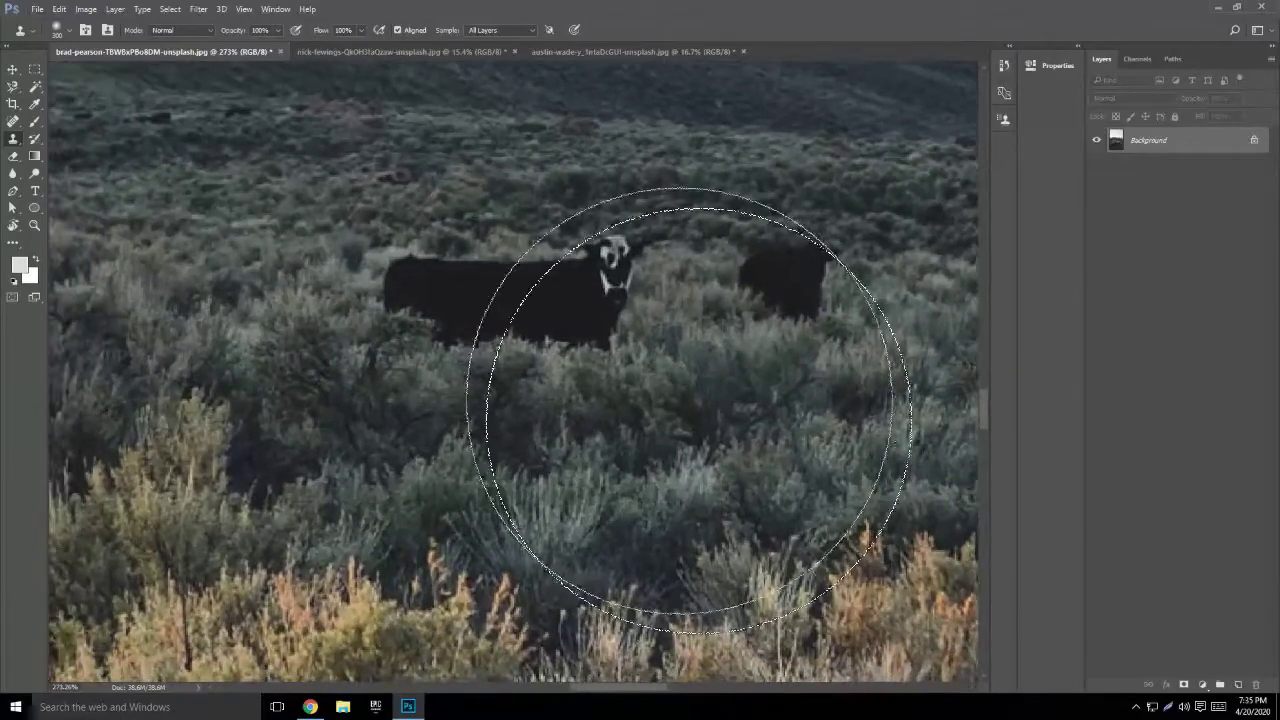
scroll(650, 356, "down", 5)
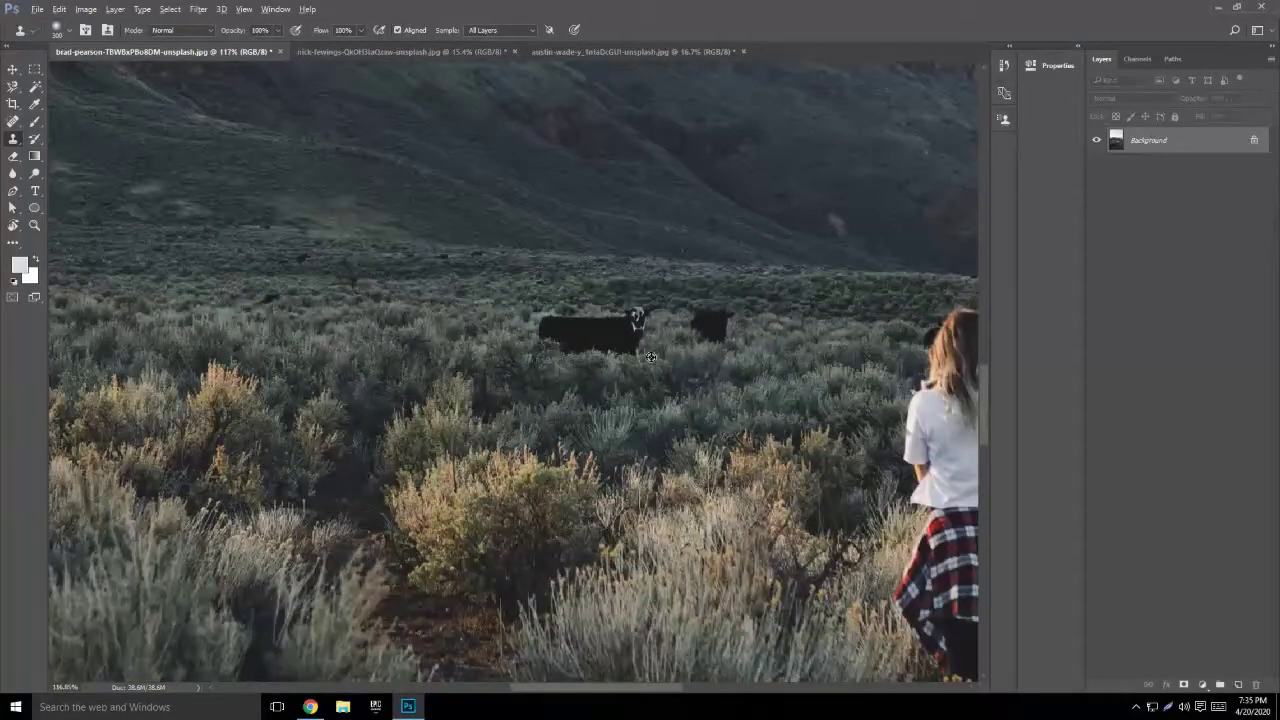
scroll(650, 356, "down", 1)
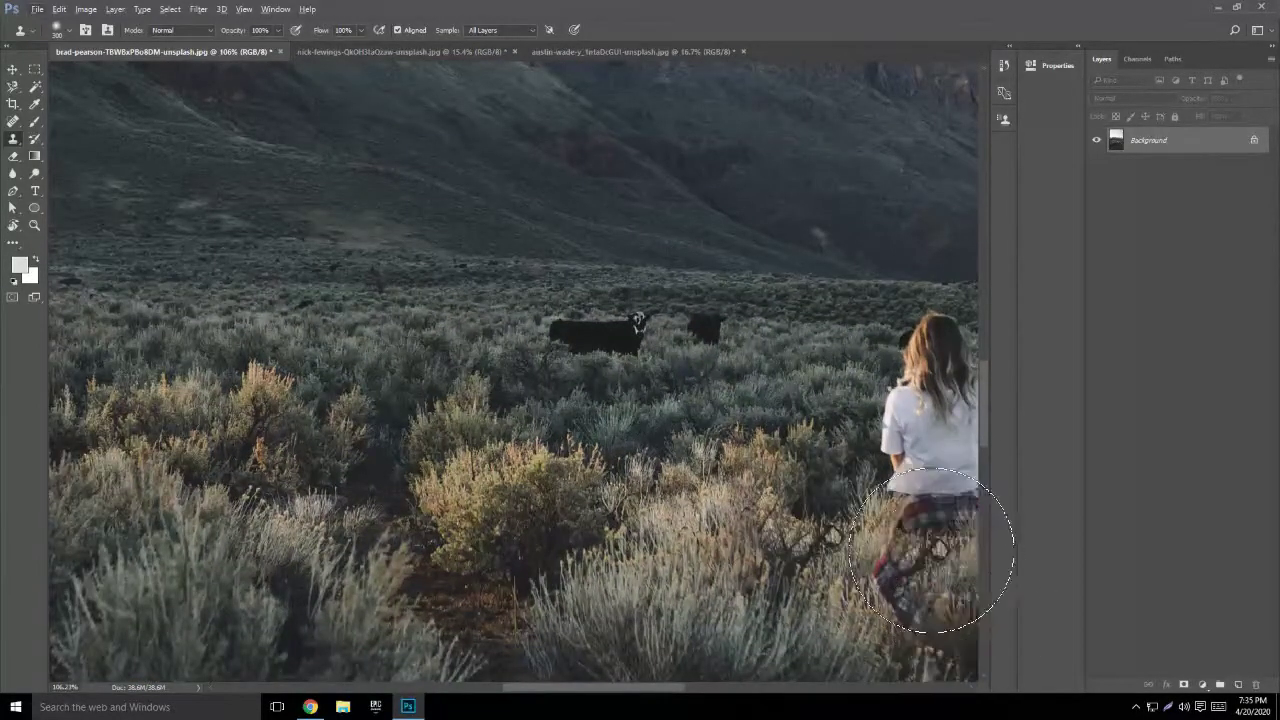
mouse_move(845, 491)
left_mouse_down()
mouse_move(325, 375)
mouse_move(495, 390)
mouse_move(539, 356)
left_mouse_up()
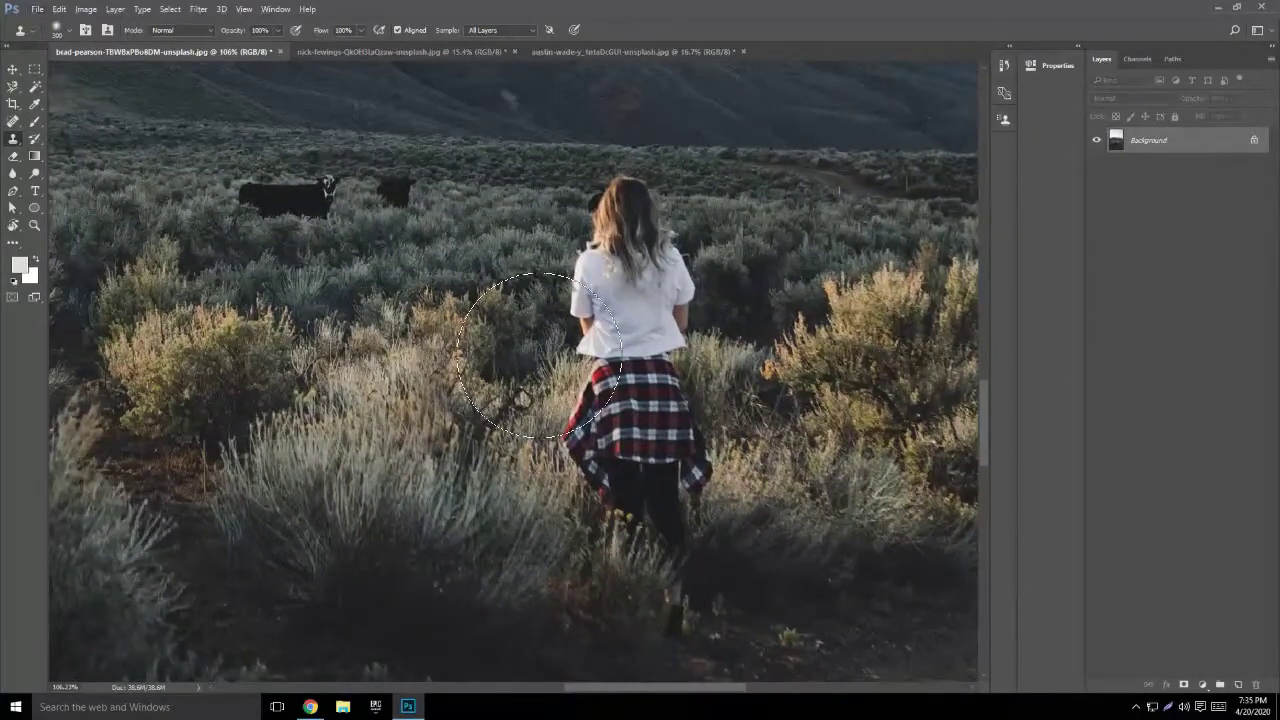
left_click_drag(520, 442, 420, 380)
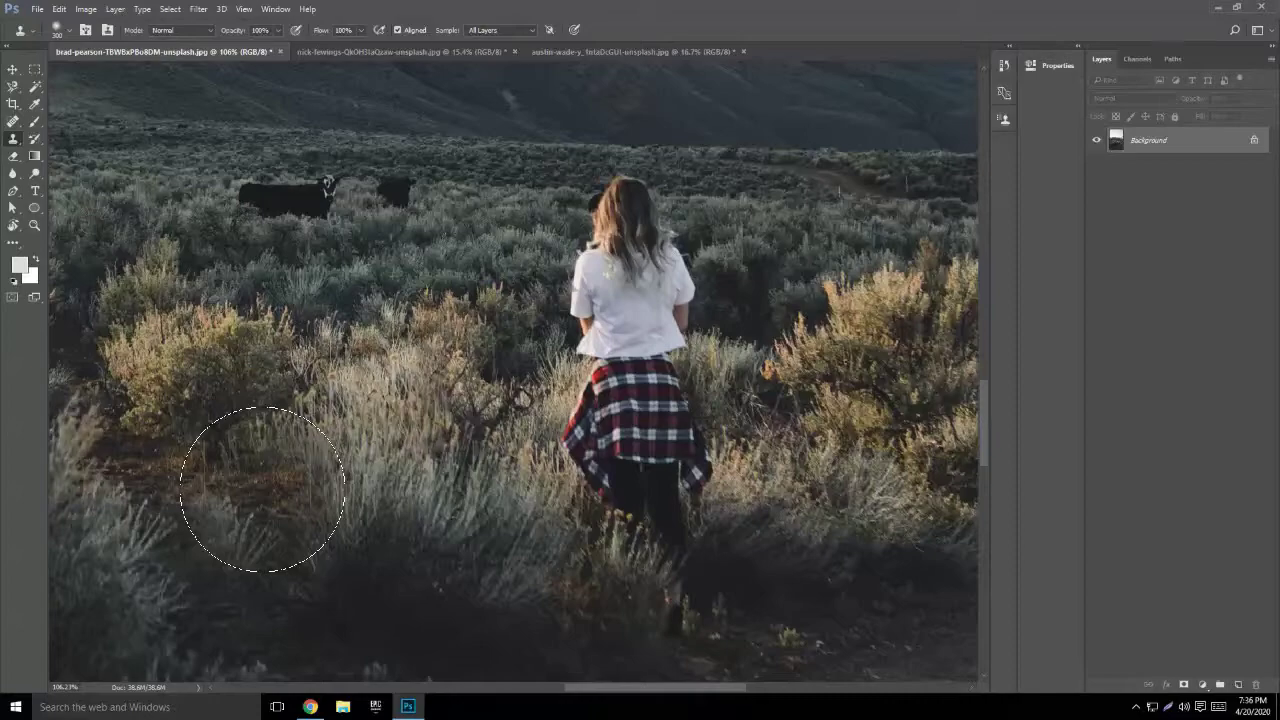
Step: Sample the shrubs beside the woman and clone them over her plaid shirt and legs with the Clone Stamp
left_click(12, 122)
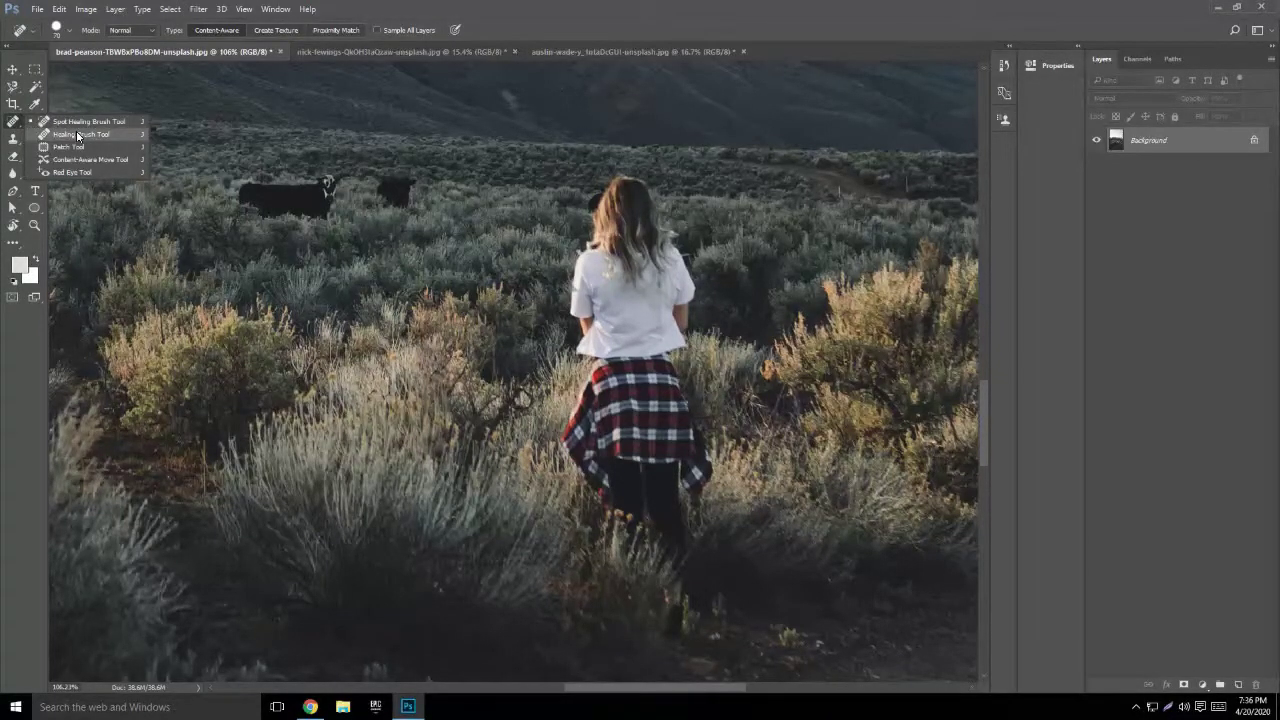
left_click(7, 140)
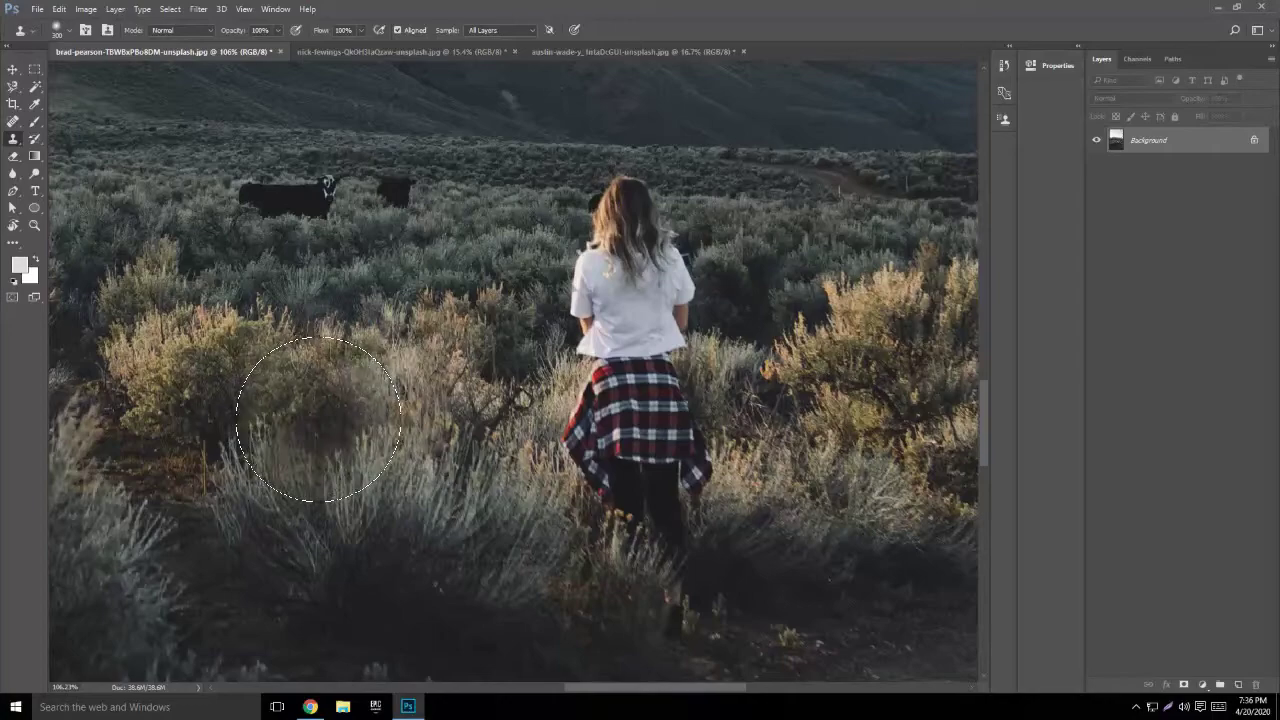
left_click(451, 395, "alt")
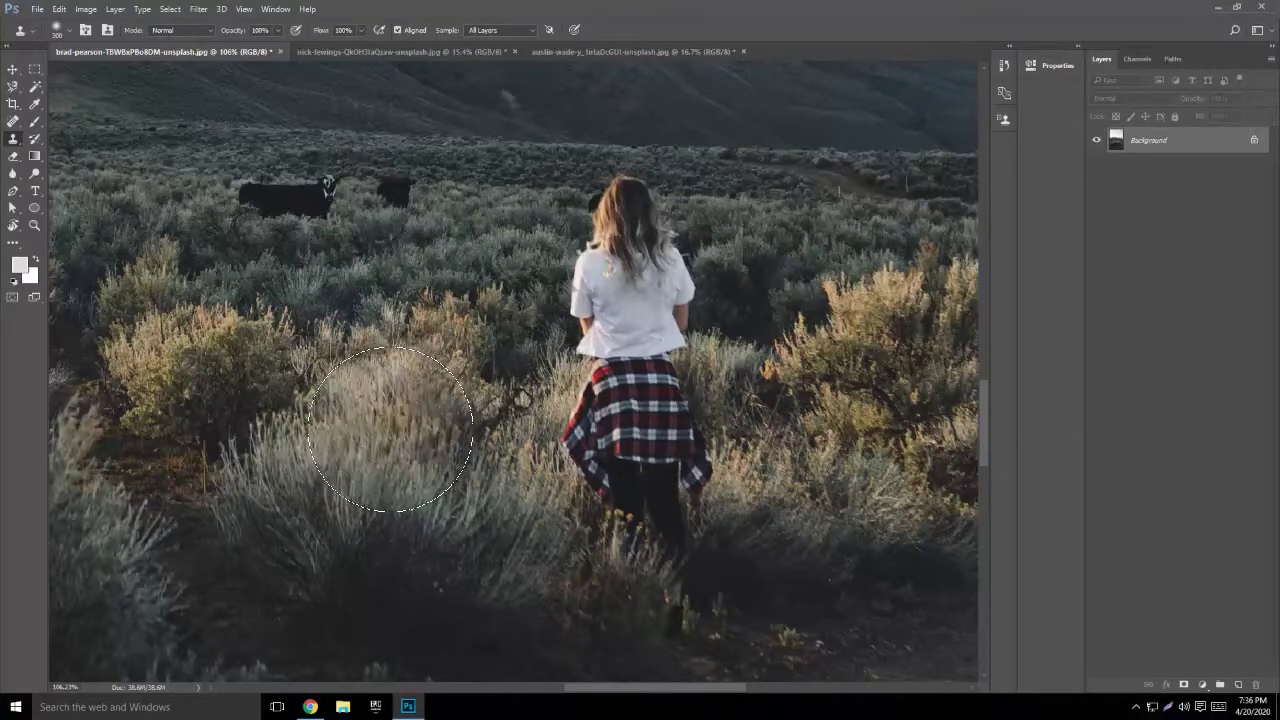
mouse_move(600, 360)
left_mouse_down()
mouse_move(640, 420)
mouse_move(700, 470)
left_mouse_up()
key("ctrl+z")
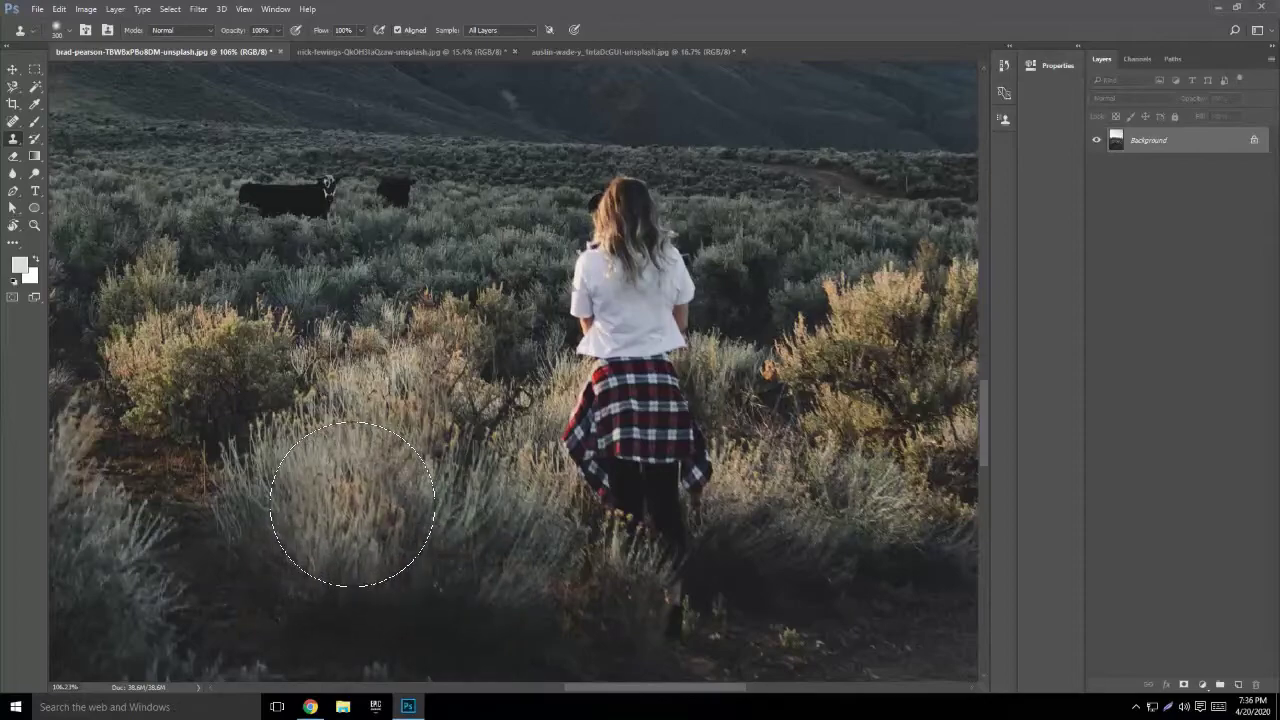
mouse_move(526, 500)
left_mouse_down()
mouse_move(664, 487)
mouse_move(653, 505)
mouse_move(685, 521)
mouse_move(614, 490)
mouse_move(643, 470)
mouse_move(591, 458)
left_mouse_up()
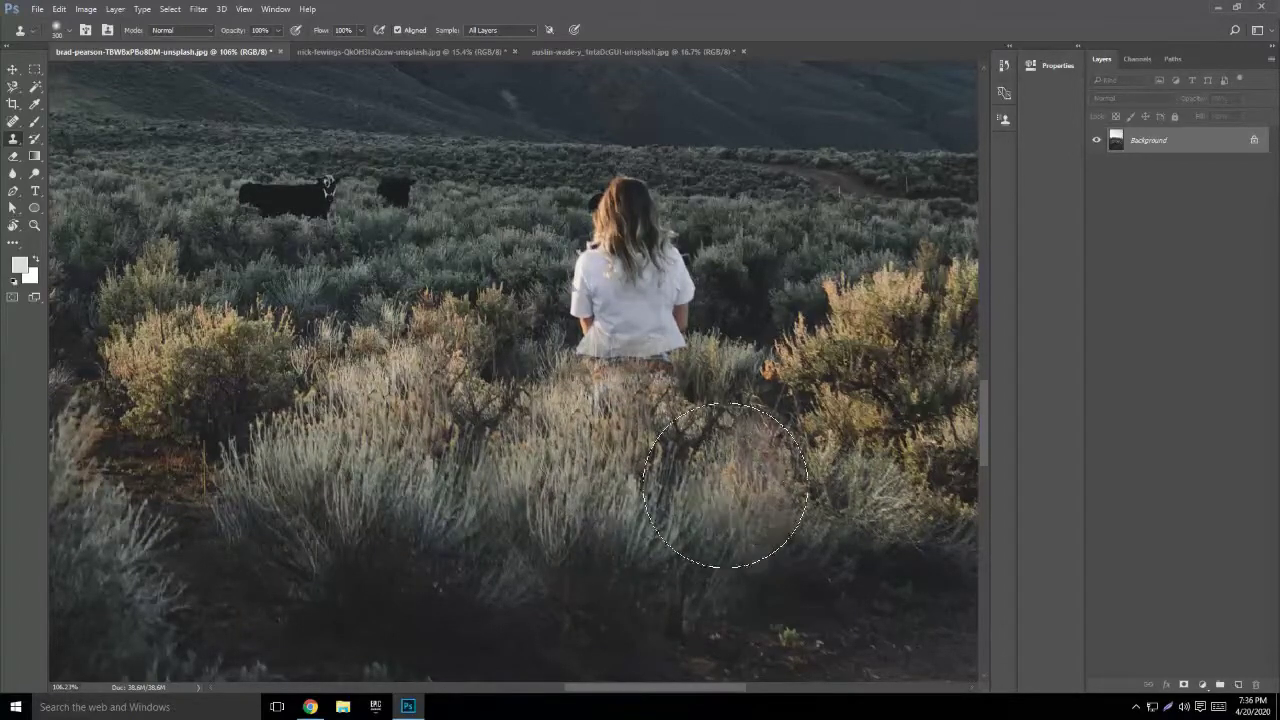
Step: Clone surrounding shrubs and field over the woman's head, white shirt and arms, resampling from several nearby spots
left_click_drag(651, 688, 675, 692)
scroll(651, 586, "up", 2)
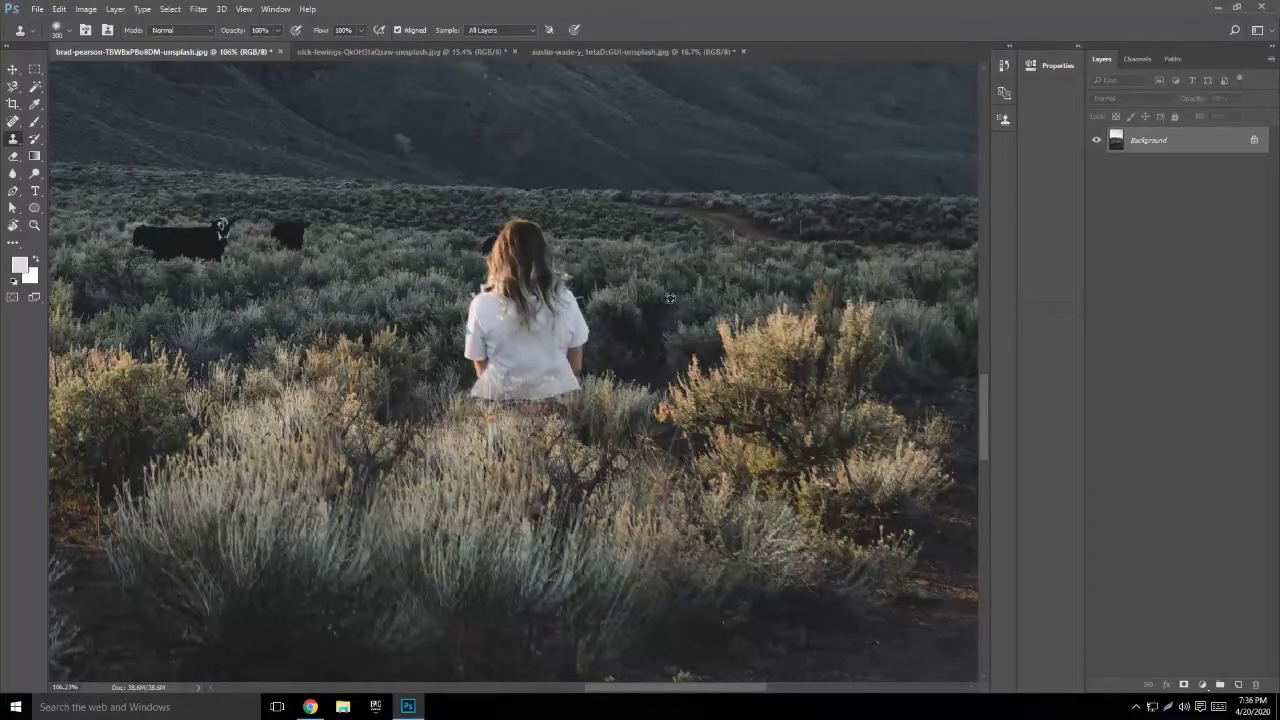
mouse_move(614, 300)
left_mouse_down()
mouse_move(591, 286)
mouse_move(524, 312)
mouse_move(505, 265)
left_mouse_up()
mouse_move(352, 330)
left_mouse_down()
mouse_move(500, 340)
mouse_move(528, 314)
left_mouse_up()
left_click(736, 237, "alt")
left_click_drag(580, 251, 480, 285)
mouse_move(640, 245)
left_mouse_down()
mouse_move(557, 263)
mouse_move(529, 286)
mouse_move(457, 280)
left_mouse_up()
left_click(353, 331, "alt")
mouse_move(540, 285)
left_mouse_down()
mouse_move(517, 263)
mouse_move(480, 277)
mouse_move(480, 314)
left_mouse_up()
Step: Clone nearby sagebrush over both black cows in the field, undoing the misplaced stamps
scroll(875, 410, "down", 5)
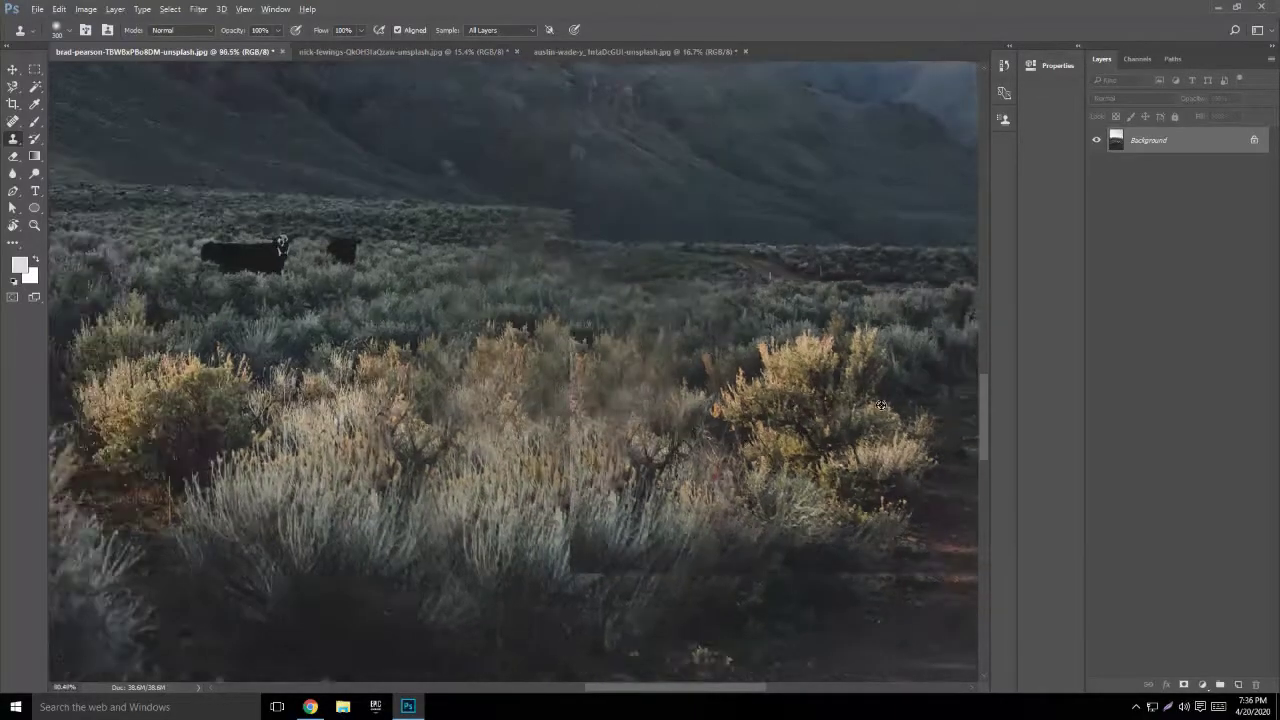
scroll(772, 441, "up", 3)
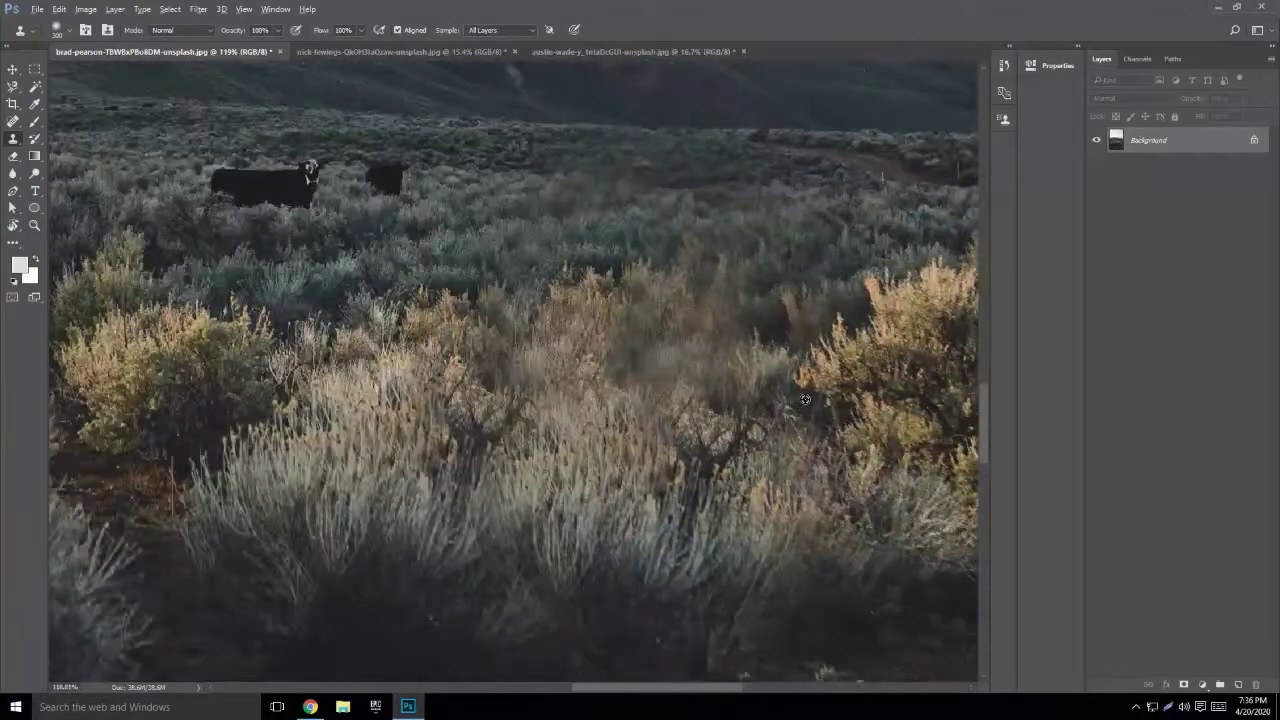
scroll(728, 339, "down", 4)
scroll(728, 339, "down", 3)
scroll(631, 561, "up", 6)
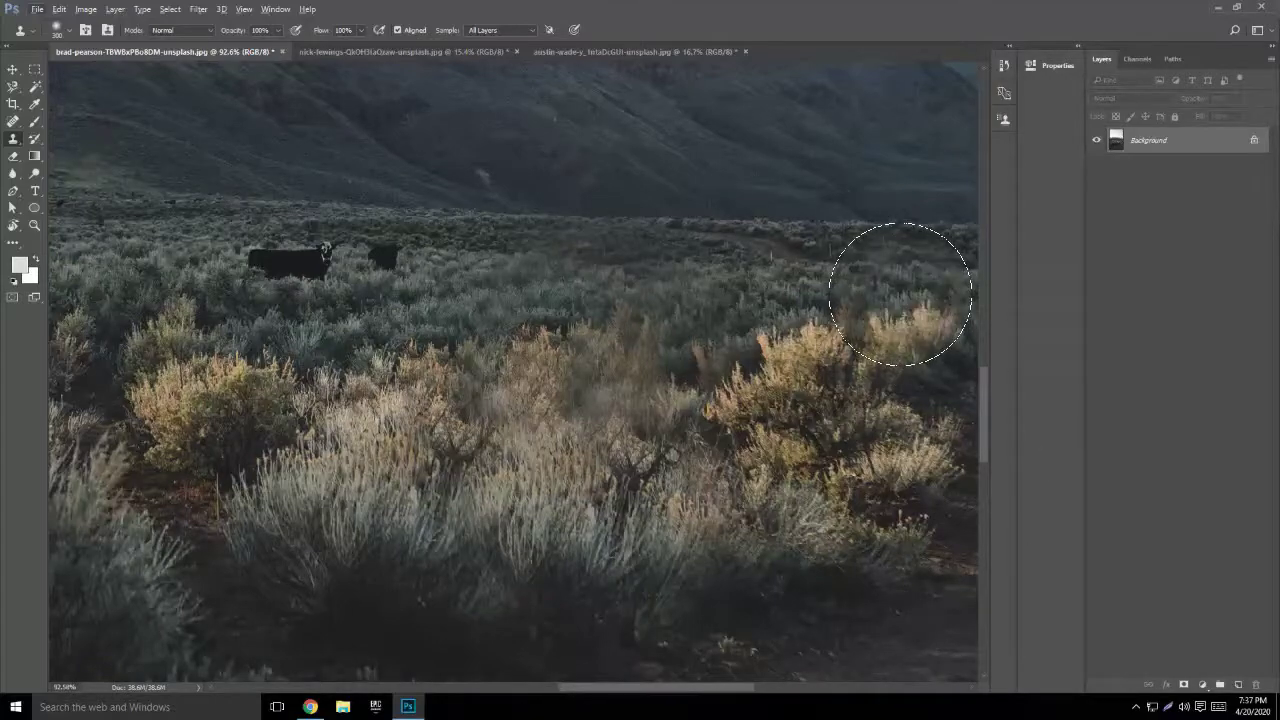
left_click(281, 306)
key("ctrl+z")
key("ctrl+z")
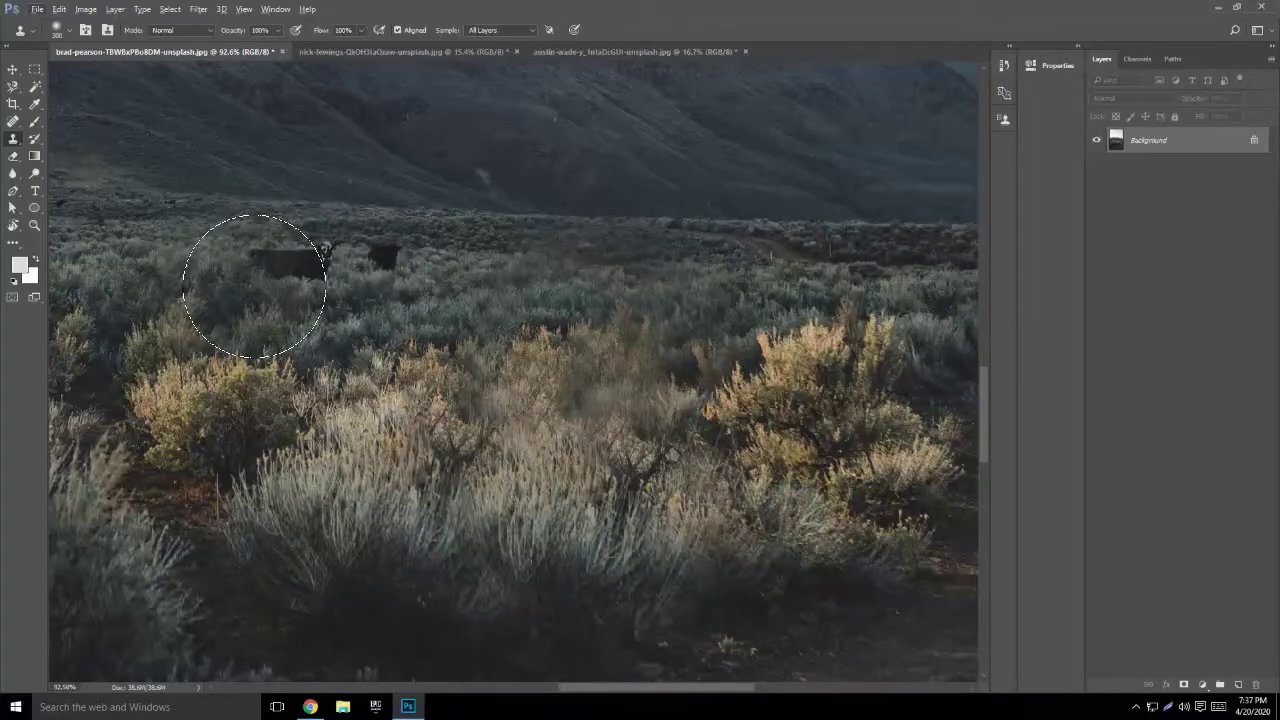
left_click(292, 268)
key("ctrl+z")
left_click_drag(294, 262, 400, 266)
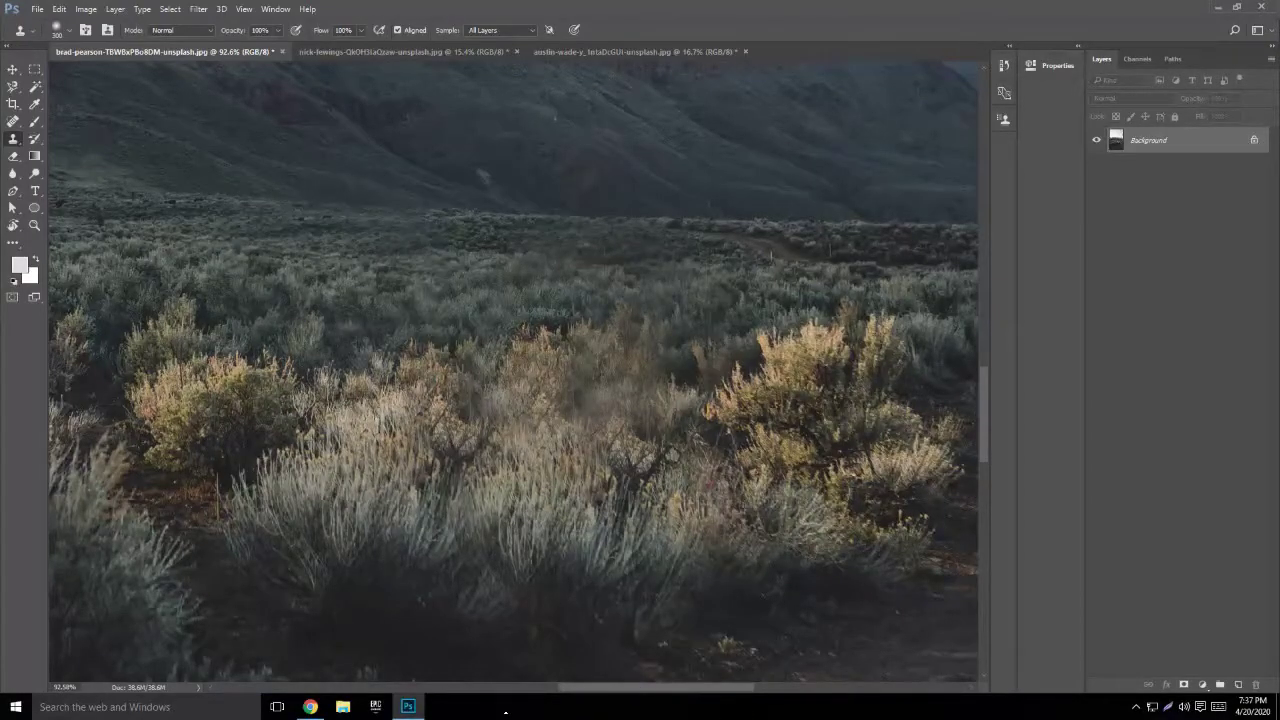
Step: Review the whole retouched landscape and briefly view the Dalmatian photo before returning to the landscape
scroll(495, 522, "down", 3)
scroll(498, 519, "down", 2)
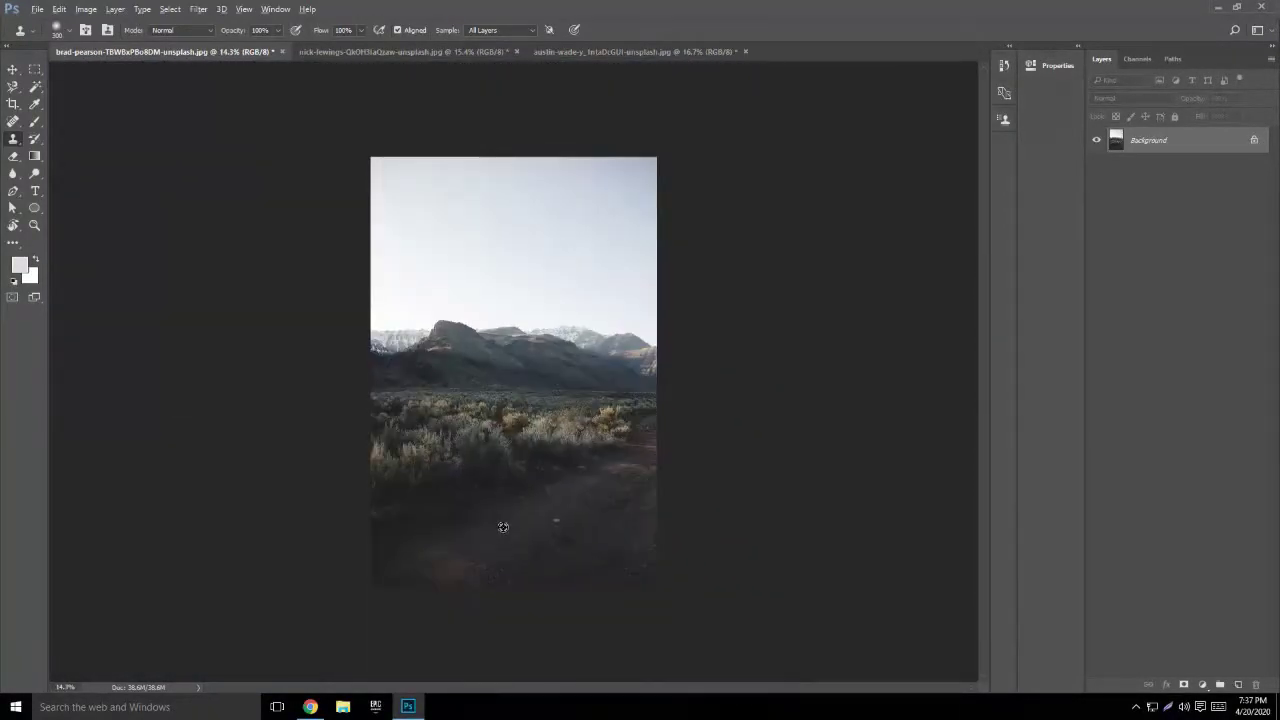
scroll(503, 526, "up", 4)
scroll(750, 180, "down", 4)
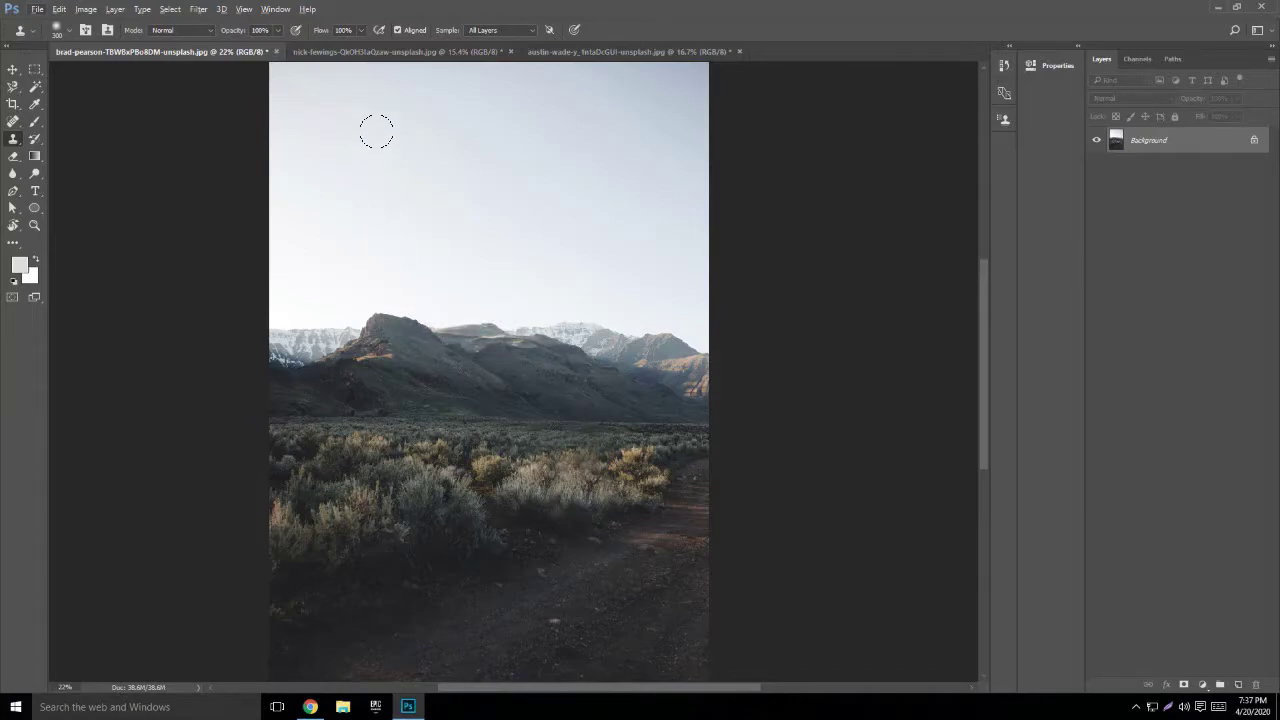
left_click(360, 56)
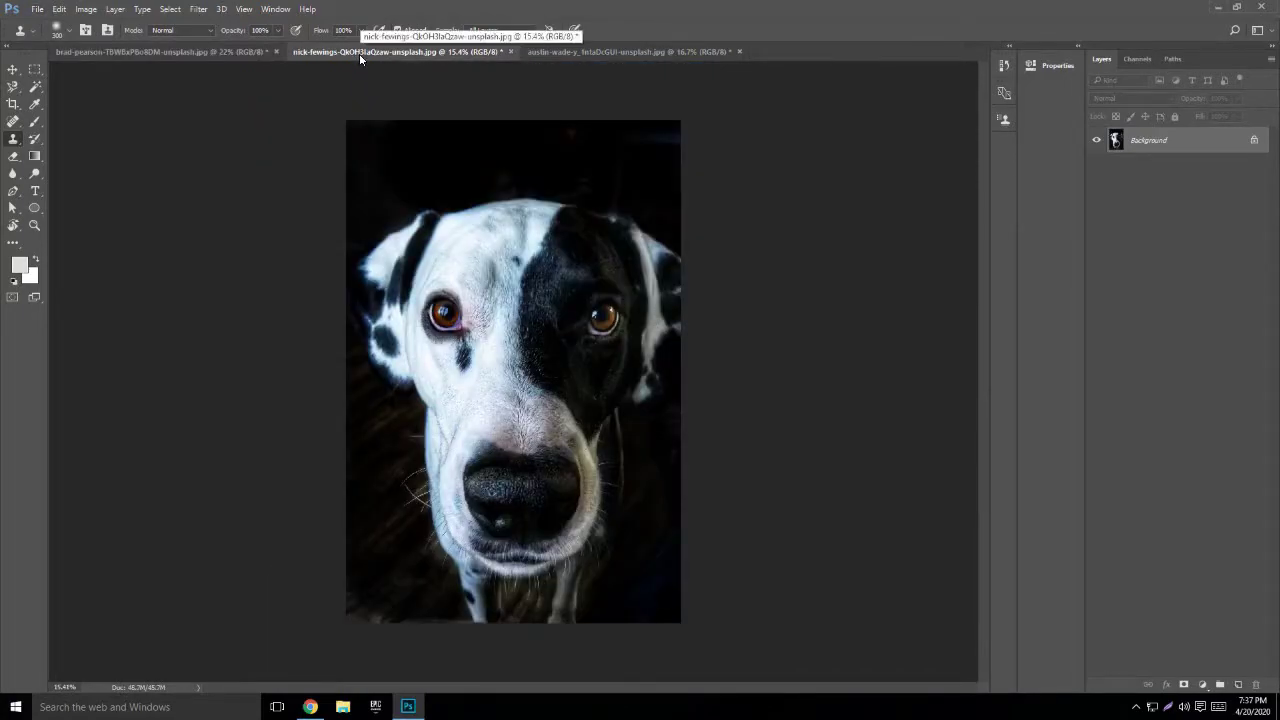
left_click(209, 53)
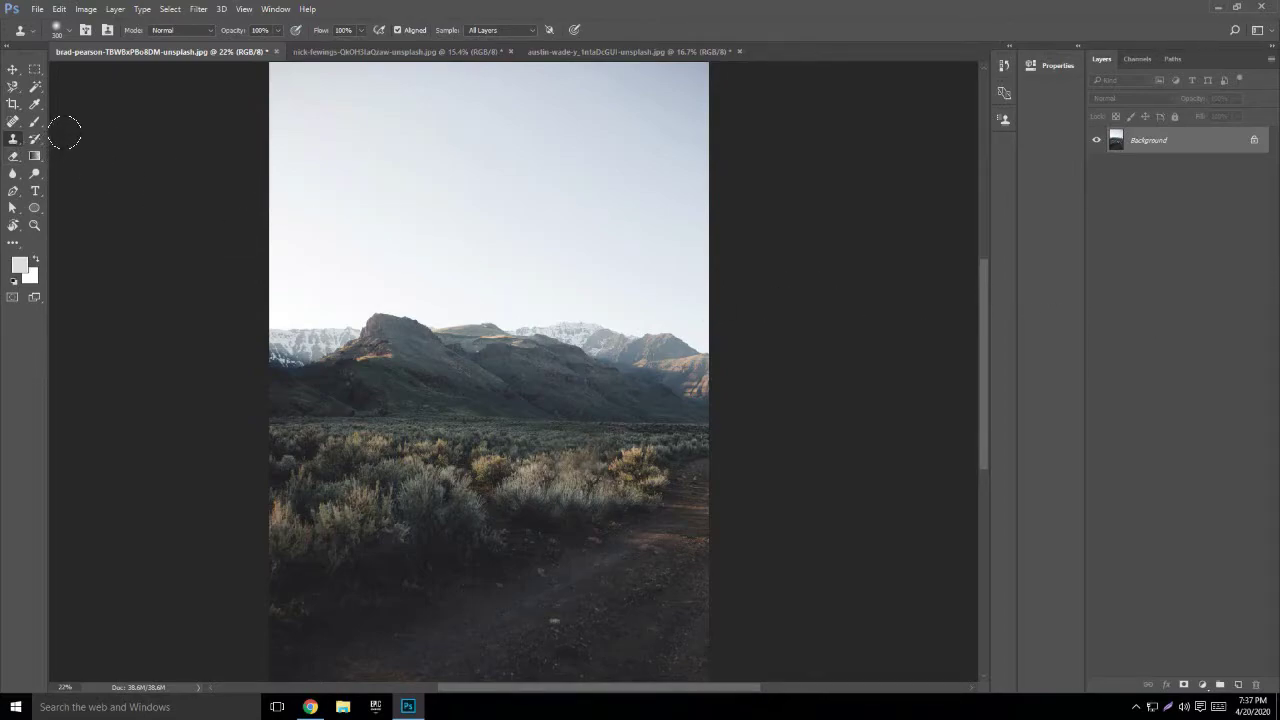
Step: Compare the landscape before and after the cloning, and revert it to the original with the woman and cows
key("ctrl+z")
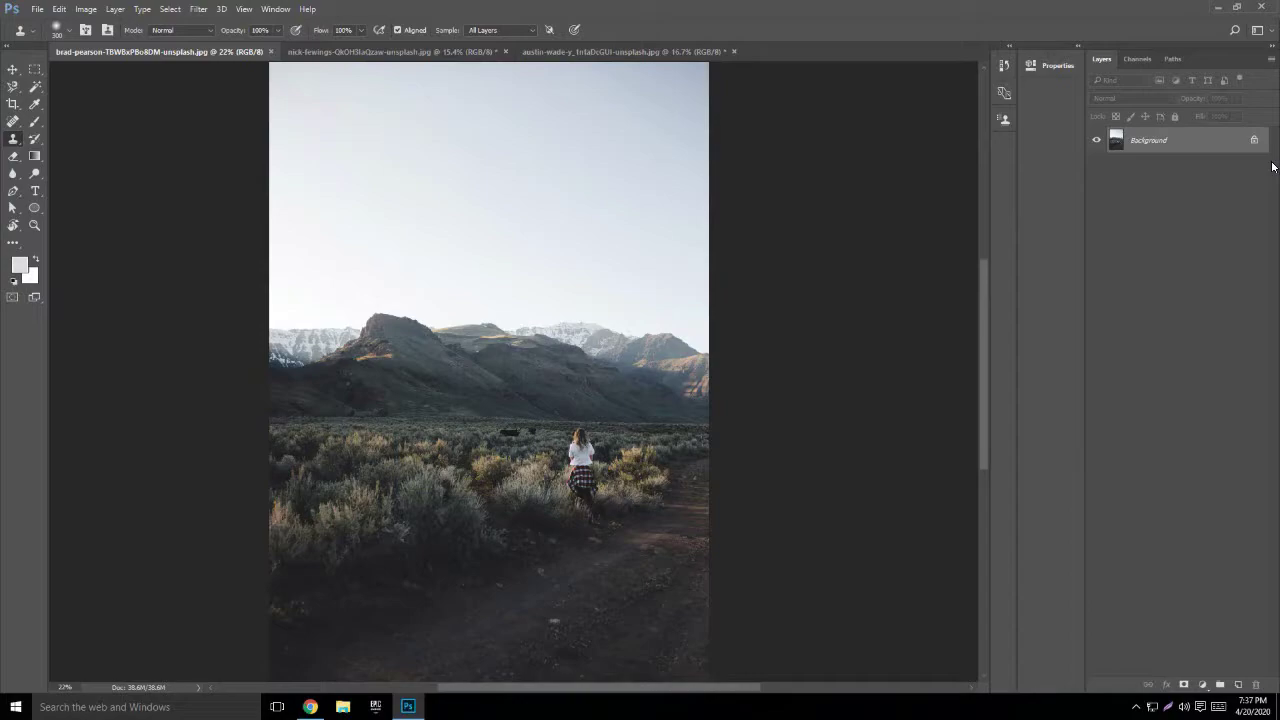
key("ctrl+shift+z")
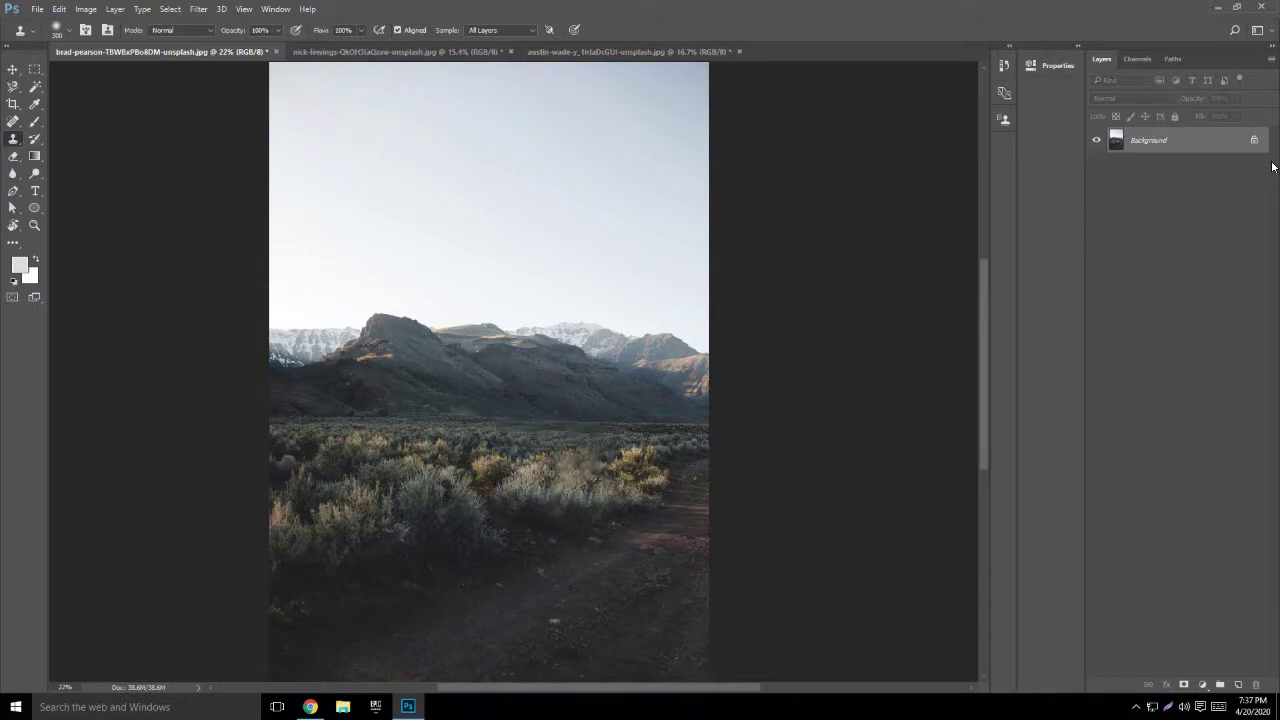
key("ctrl+z")
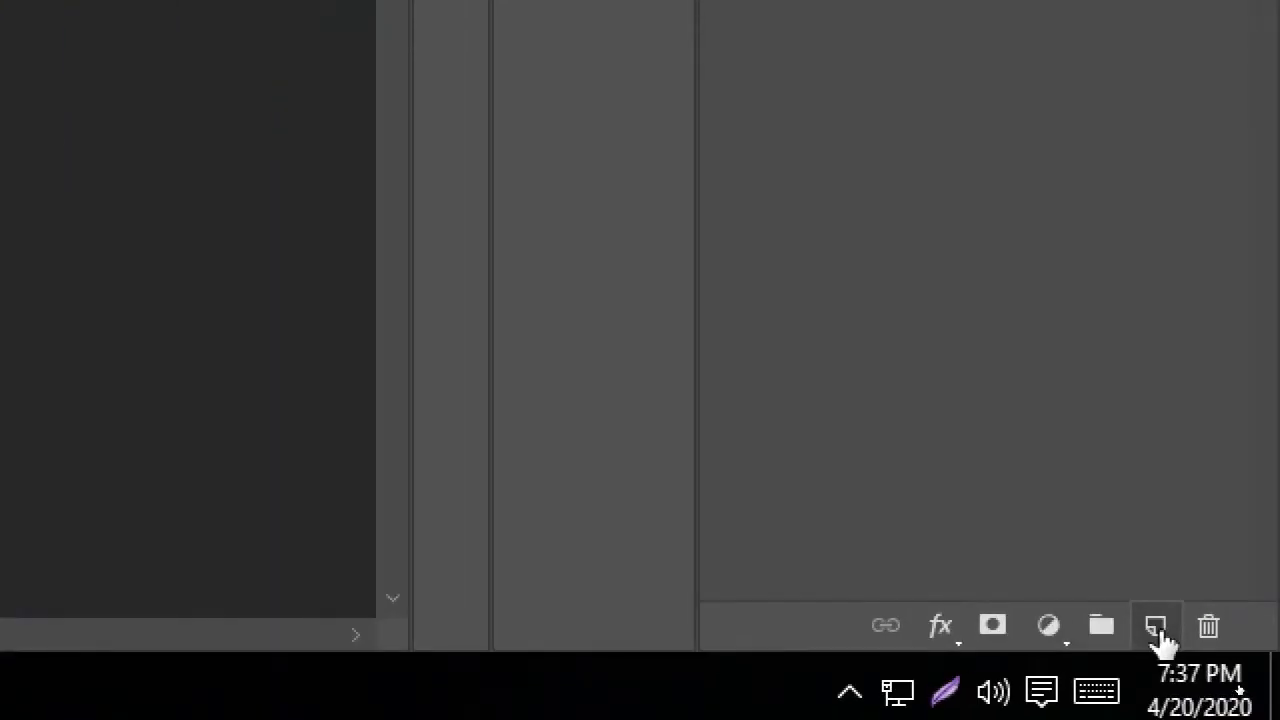
Step: Add a new empty layer above the background and set the Clone Stamp to sample All Layers
left_click(1158, 628)
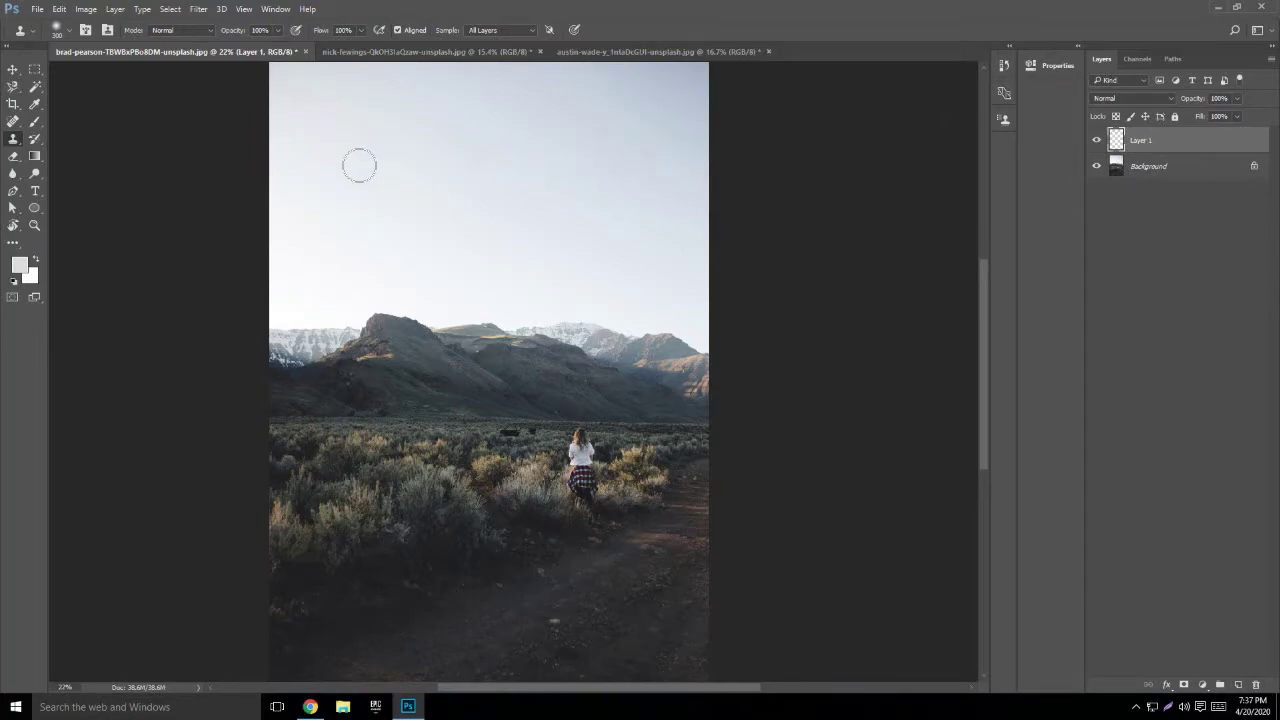
left_click(476, 36)
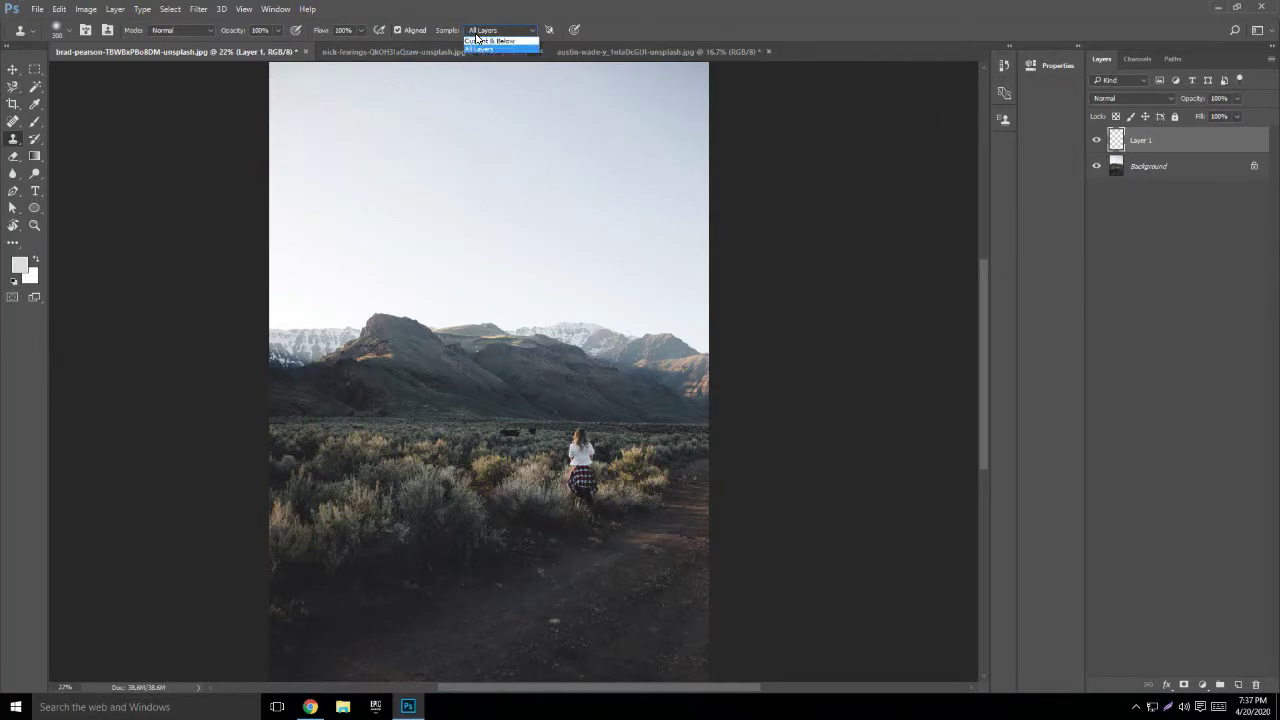
left_click(468, 38)
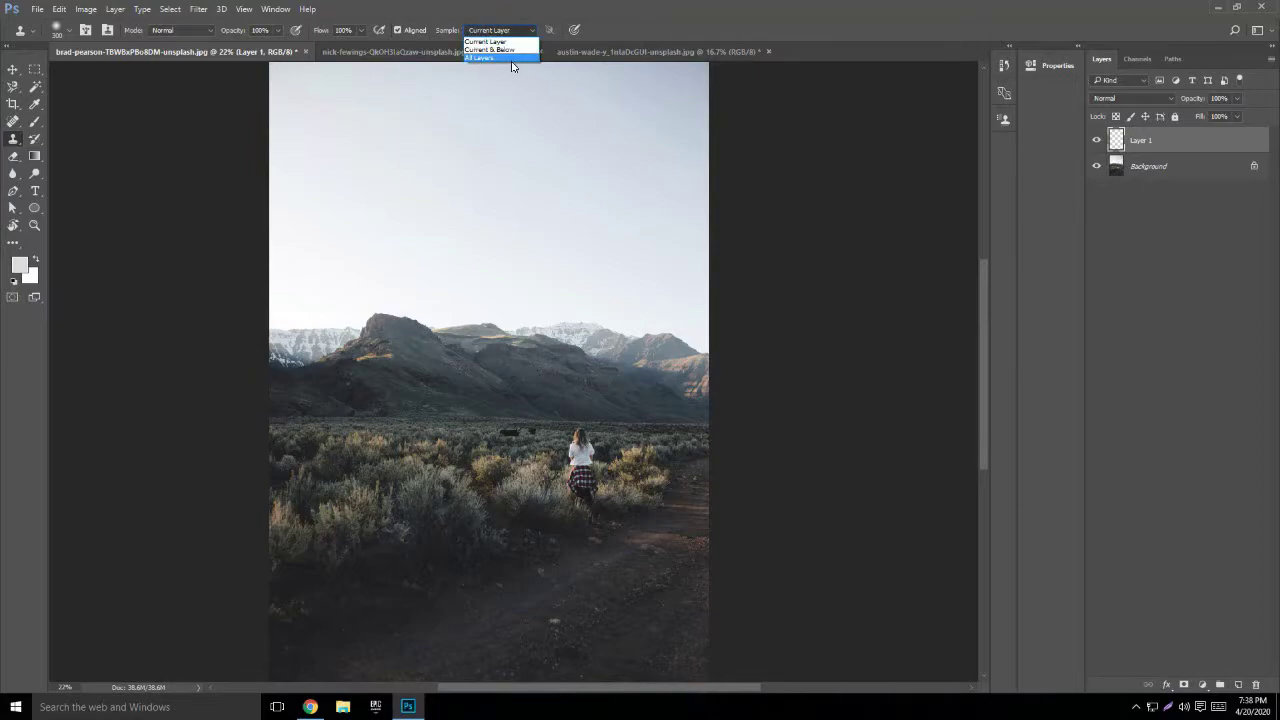
left_click(499, 60)
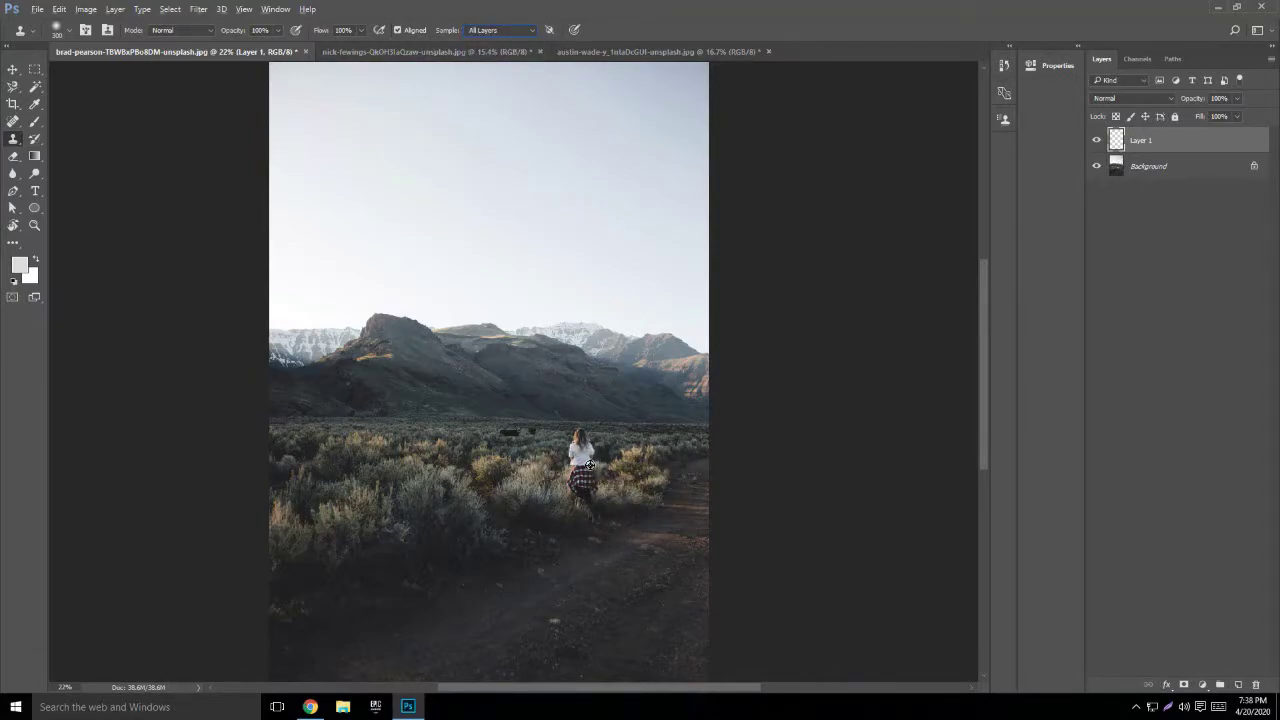
Step: Clone the surrounding sagebrush and grass over the woman in the landscape on Layer 1, undoing misplaced strokes
left_click(13, 69)
scroll(680, 440, "up", 3)
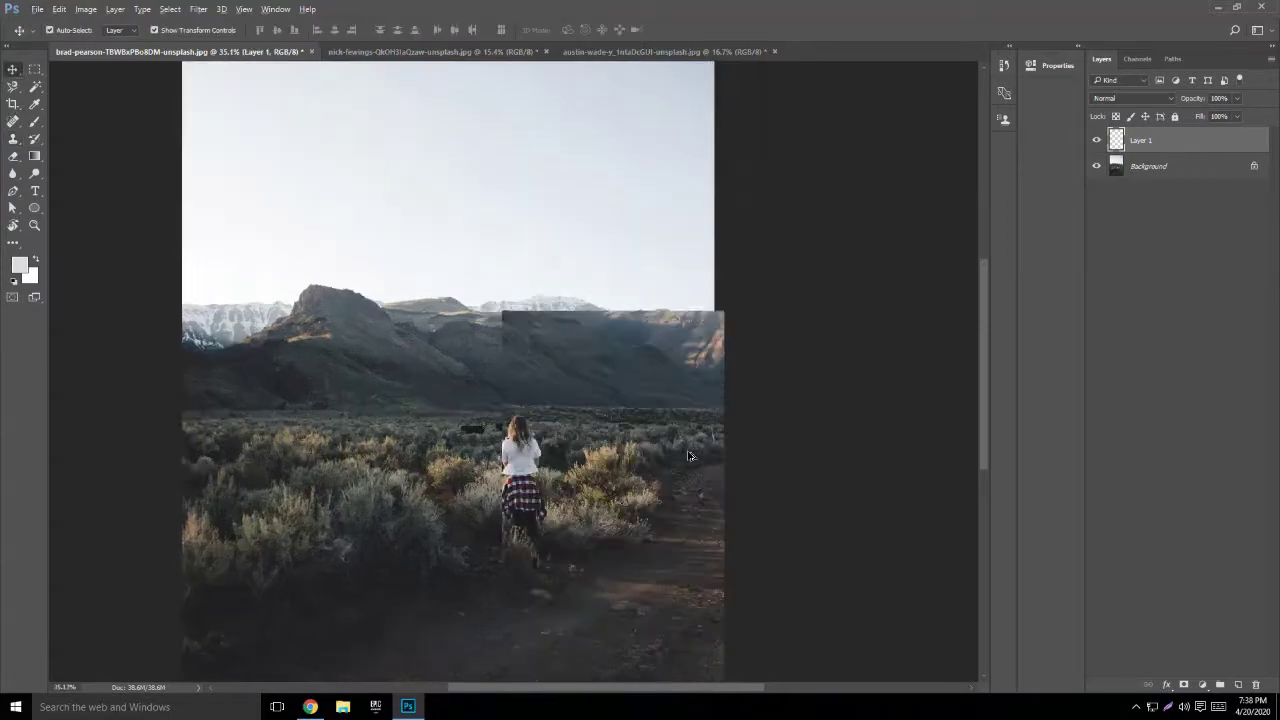
left_click(15, 143)
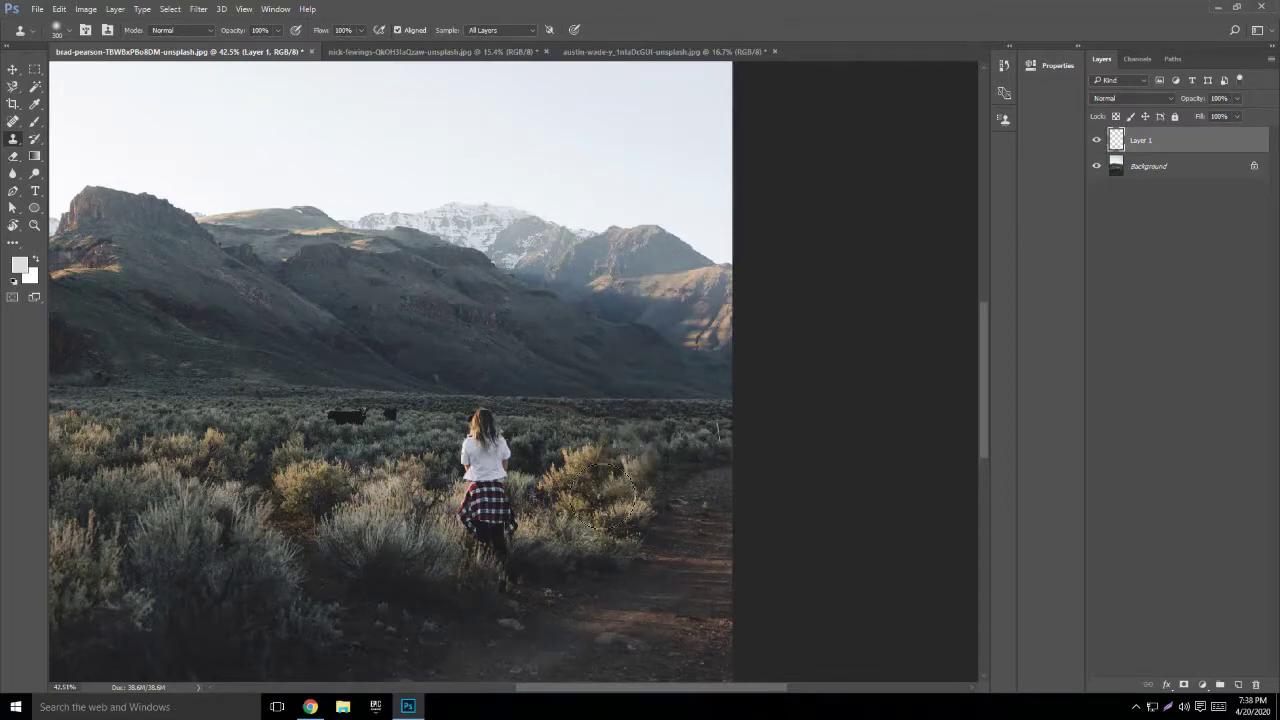
left_click(360, 521, "alt")
mouse_move(471, 516)
left_mouse_down()
mouse_move(488, 490)
mouse_move(467, 540)
mouse_move(466, 454)
mouse_move(574, 416)
mouse_move(648, 445)
mouse_move(600, 530)
left_mouse_up()
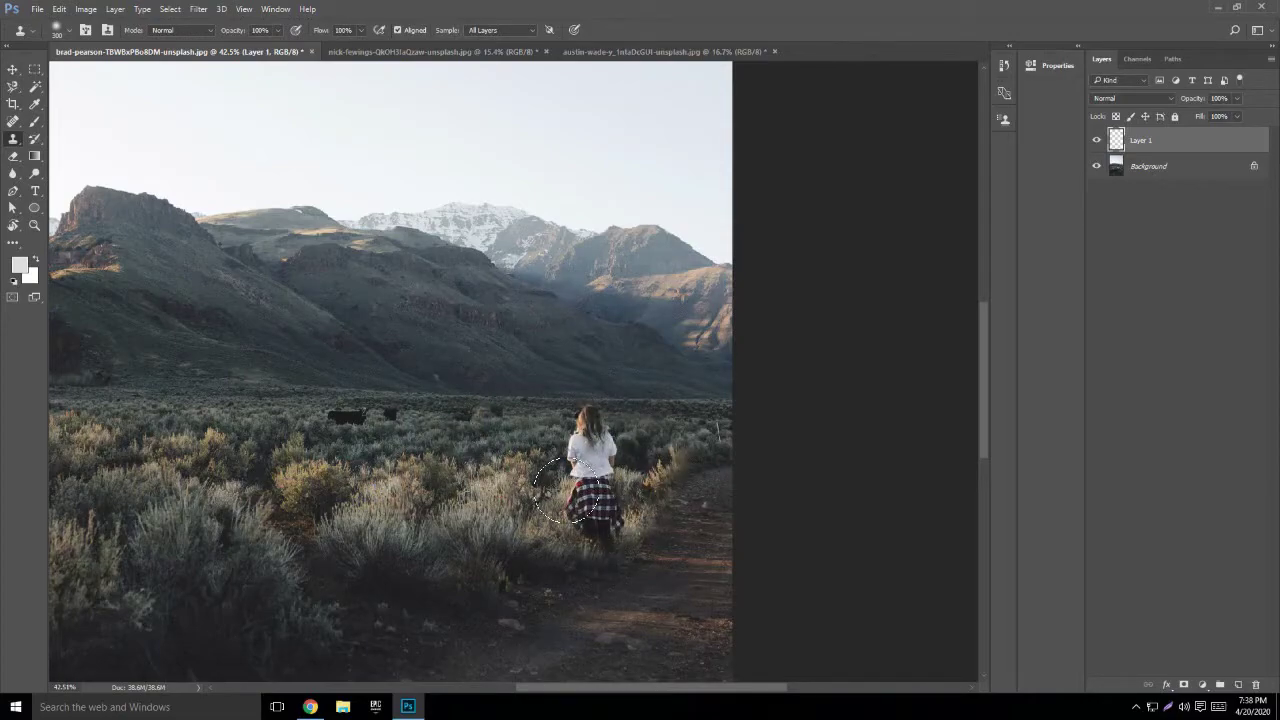
key("ctrl+z")
mouse_move(600, 470)
left_mouse_down()
mouse_move(470, 470)
mouse_move(357, 563)
mouse_move(465, 435)
mouse_move(495, 490)
mouse_move(462, 475)
left_mouse_up()
key("ctrl+z")
mouse_move(490, 530)
left_mouse_down()
mouse_move(470, 545)
mouse_move(500, 520)
mouse_move(475, 500)
left_mouse_up()
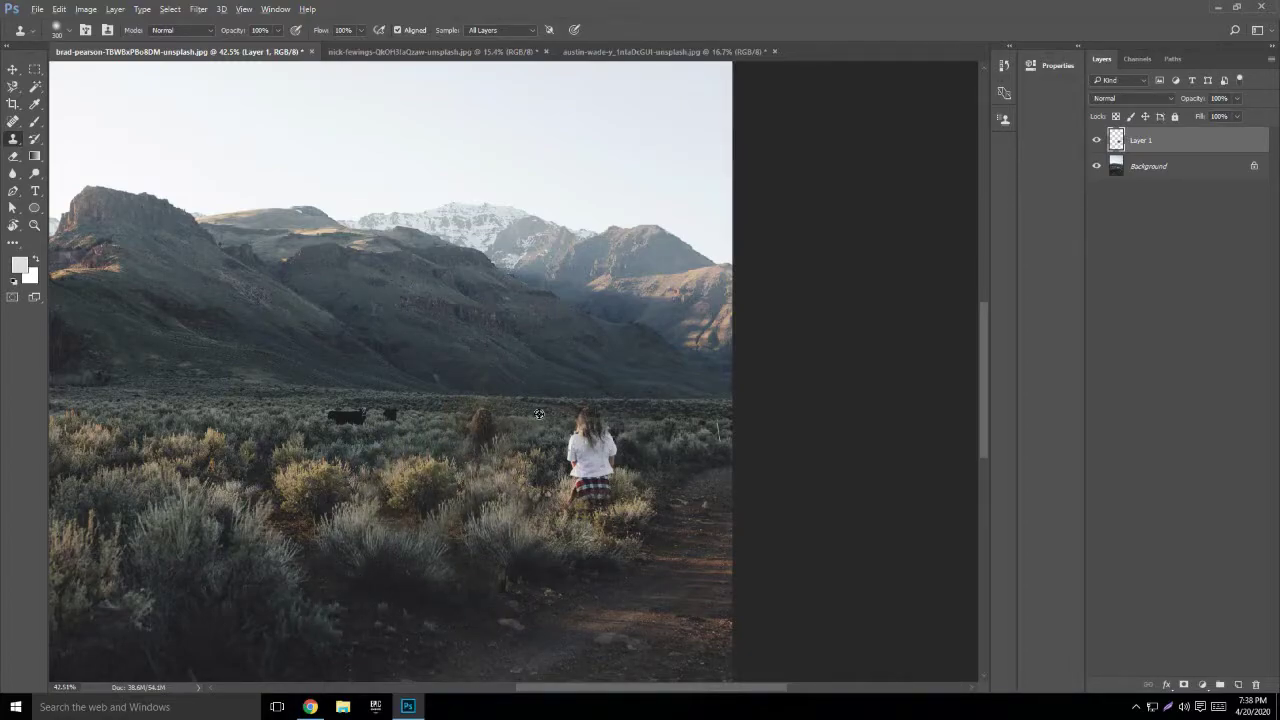
mouse_move(511, 414)
left_mouse_down()
mouse_move(482, 425)
mouse_move(470, 480)
left_mouse_up()
mouse_move(707, 465)
left_mouse_down()
mouse_move(682, 416)
mouse_move(643, 443)
left_mouse_up()
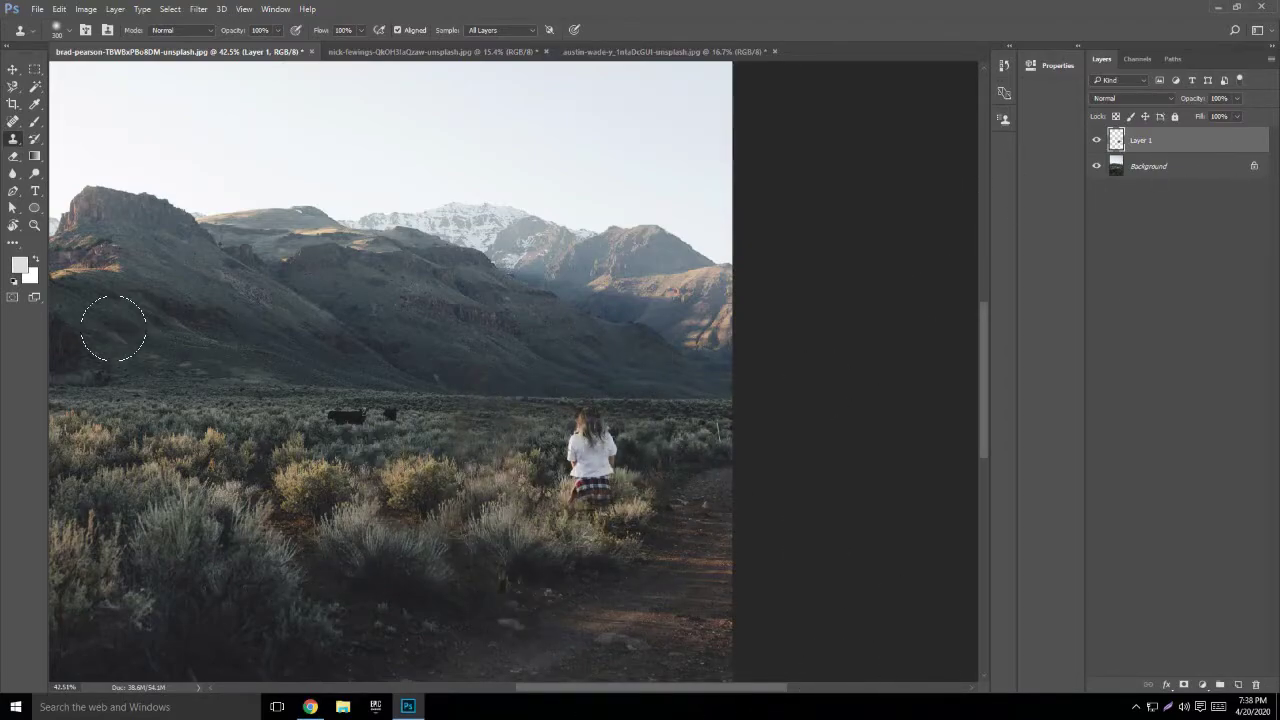
Step: Erase the stray cloned copy of the woman from Layer 1 so the original yellow bush shows through
left_click(8, 157)
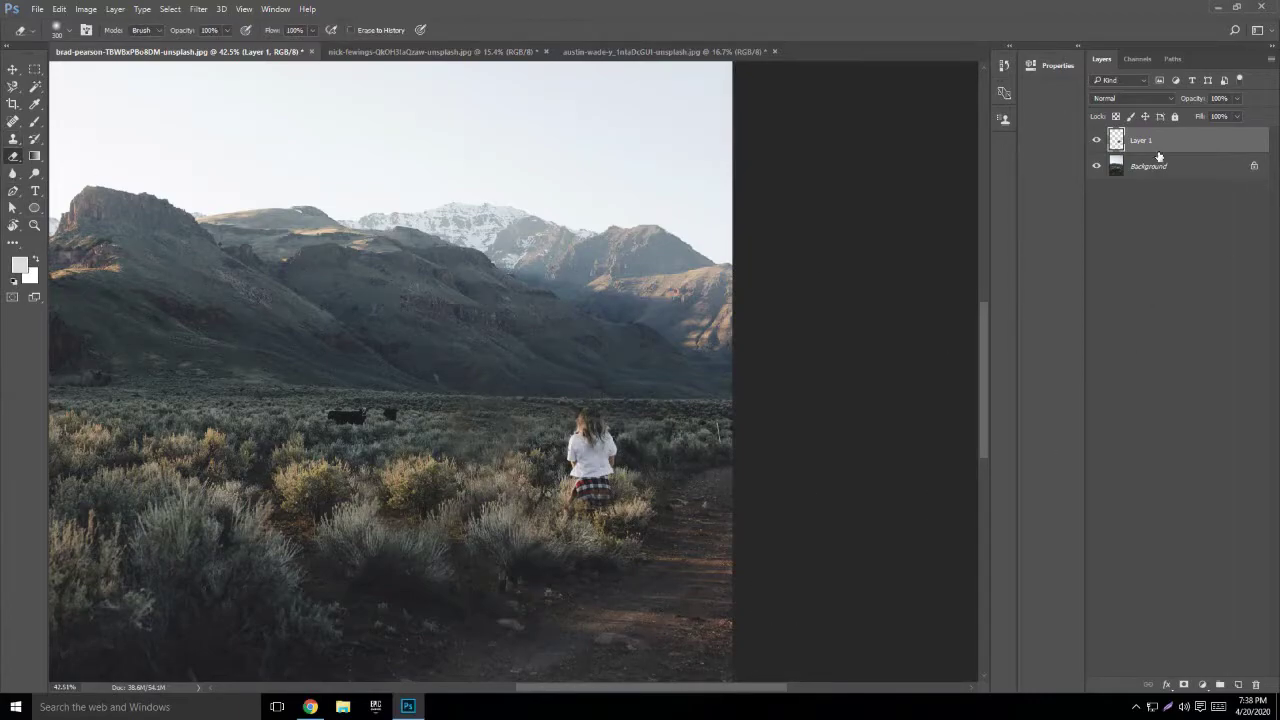
left_click(1097, 140)
left_click(1097, 140)
mouse_move(608, 438)
left_mouse_down()
mouse_move(591, 423)
mouse_move(590, 470)
mouse_move(670, 506)
left_mouse_up()
scroll(627, 557, "up", 3)
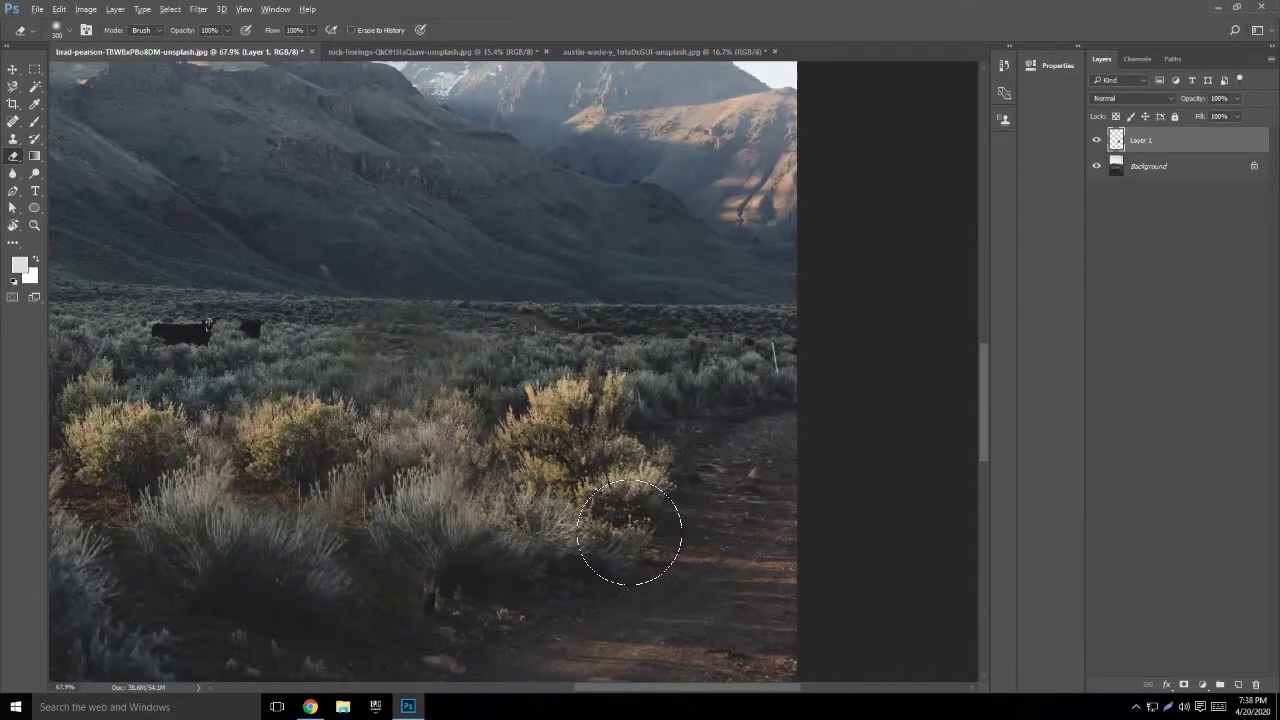
Step: Toggle the visibility of Layer 1 to compare the original landscape with the retouched one, leaving the layer shown
scroll(627, 555, "down", 3)
scroll(627, 555, "up", 1)
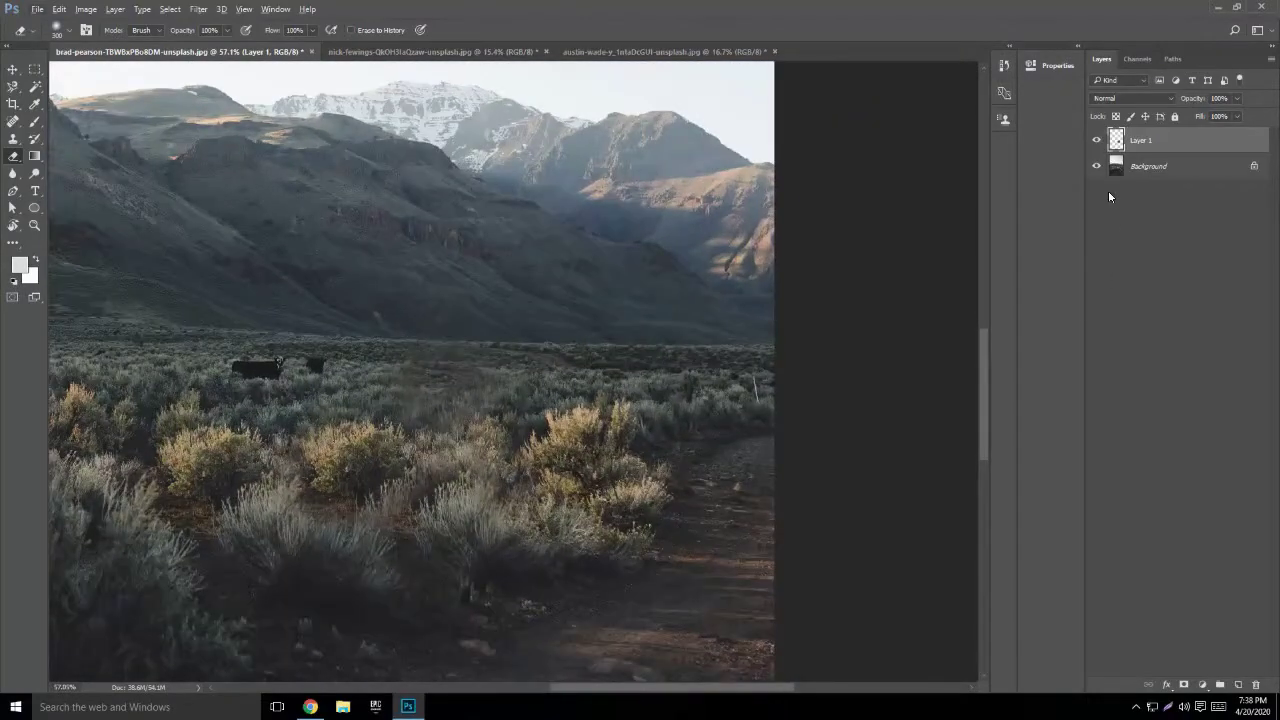
left_click(1096, 137)
left_click(1096, 137)
left_click(1096, 137)
left_click(1096, 137)
left_click(1096, 137)
scroll(197, 508, "down", 4)
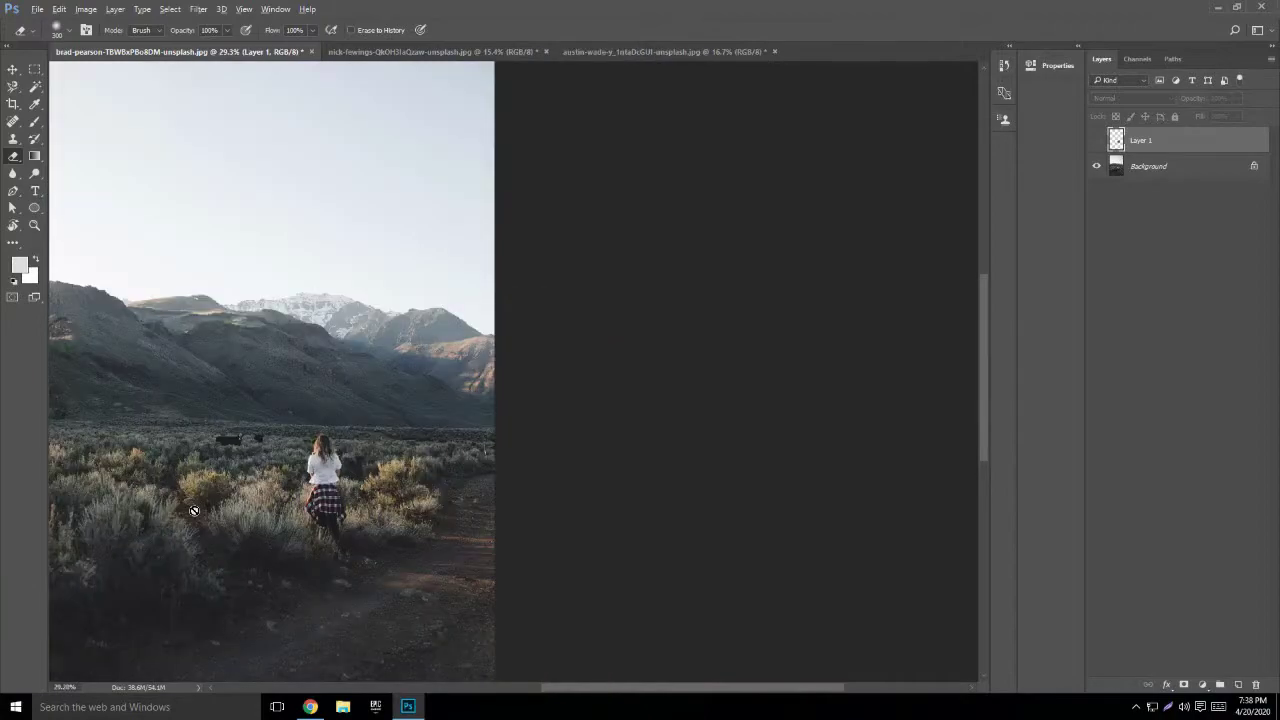
scroll(928, 237, "up", 1)
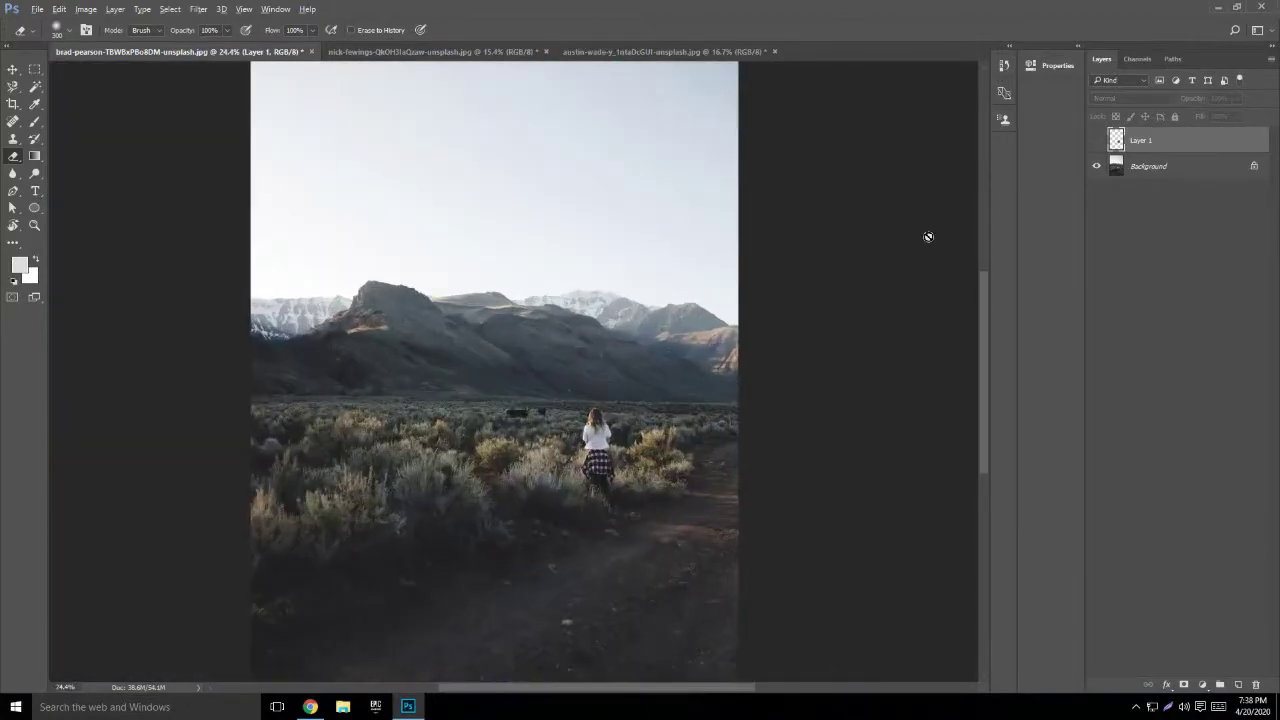
left_click(1096, 140)
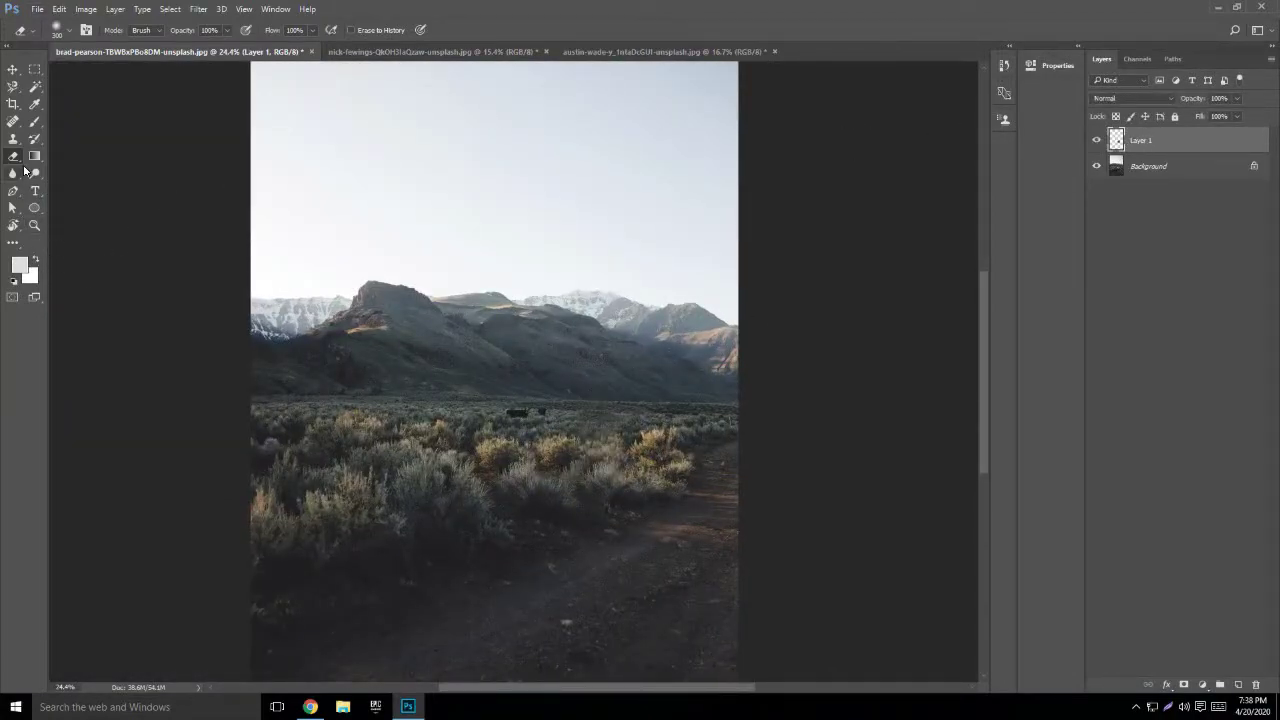
Step: Return to the Clone Stamp with Layer 1 as the active layer
key("s")
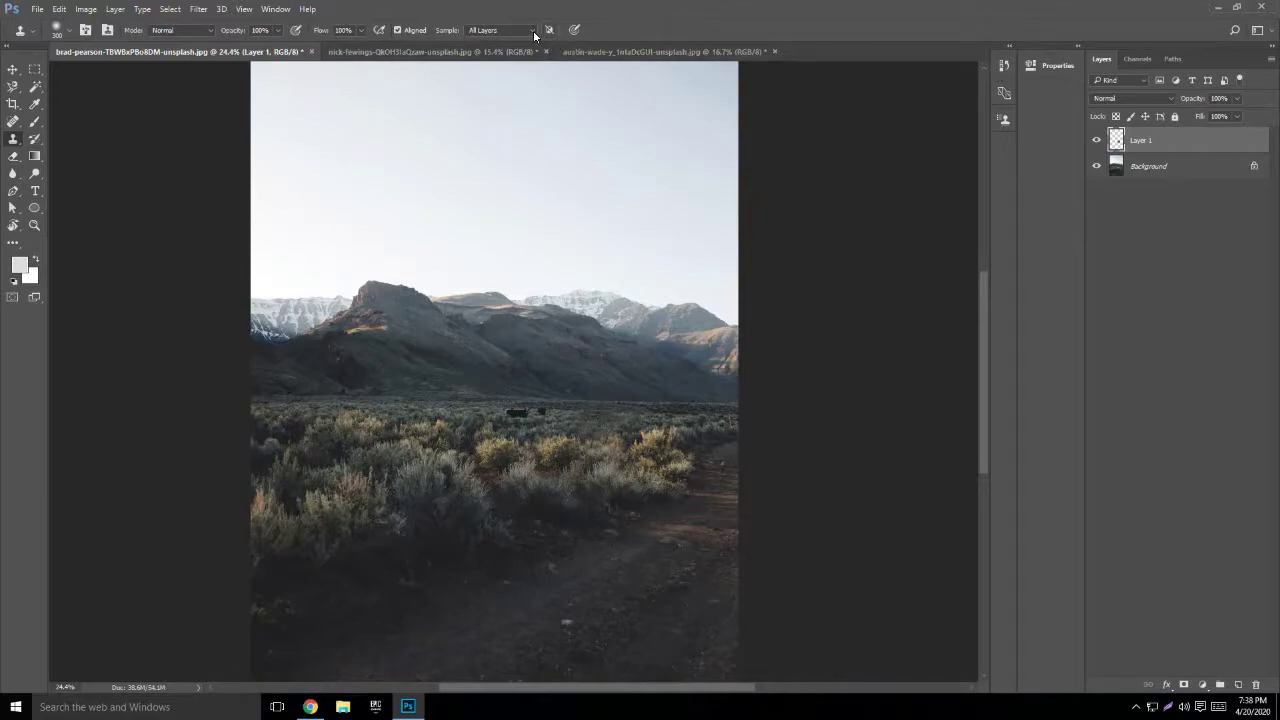
left_click(1140, 168)
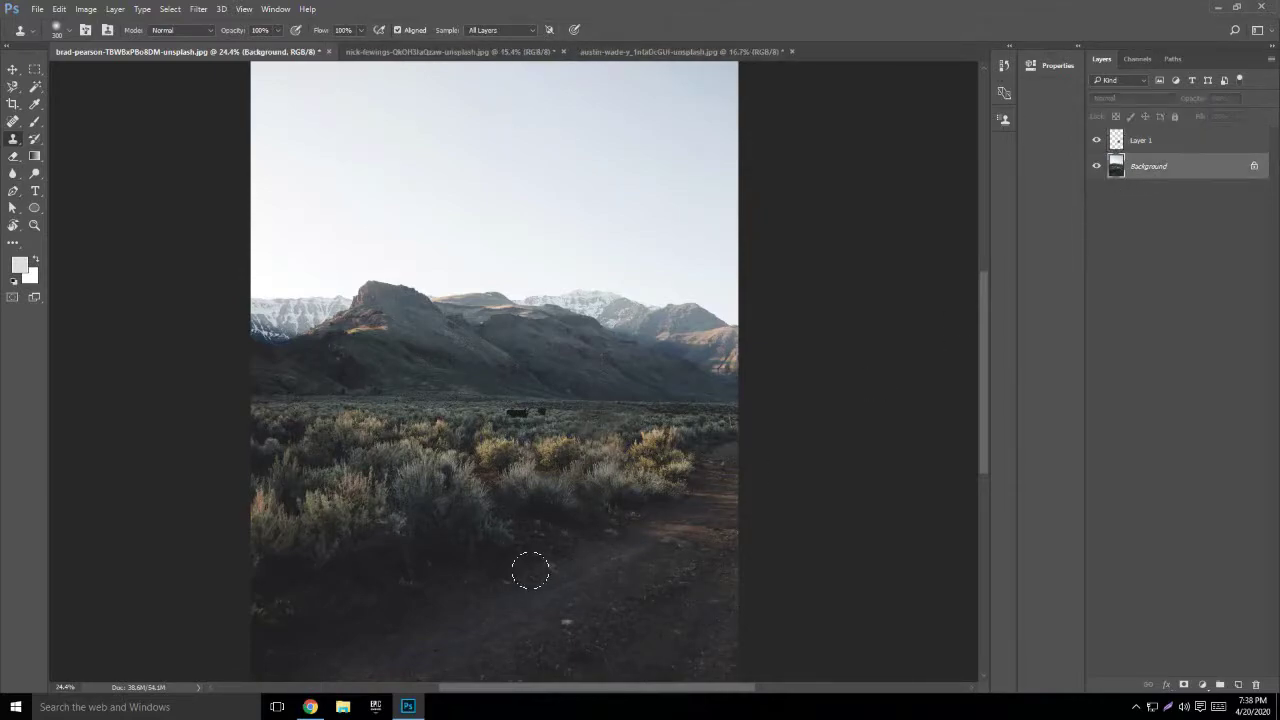
left_click(1165, 140)
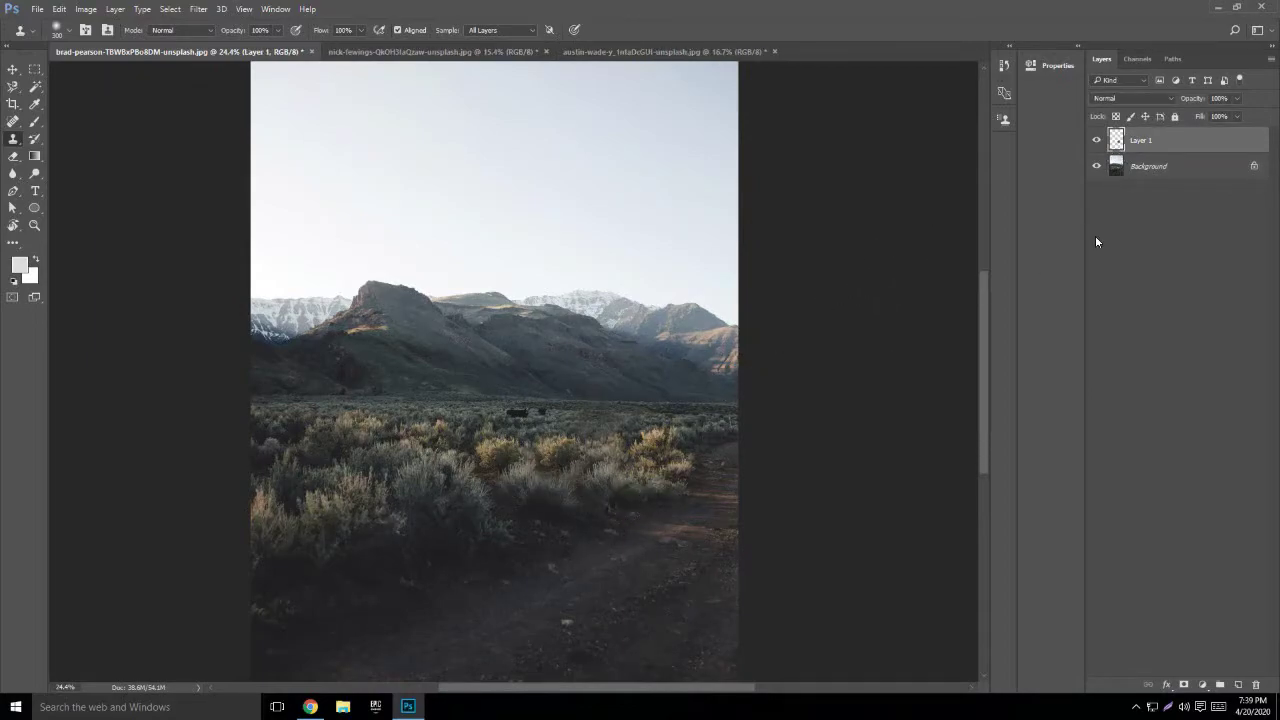
Step: Switch to the Dalmatian photo and test Clone Stamp strokes on the dog's face, undoing them
left_click(328, 52)
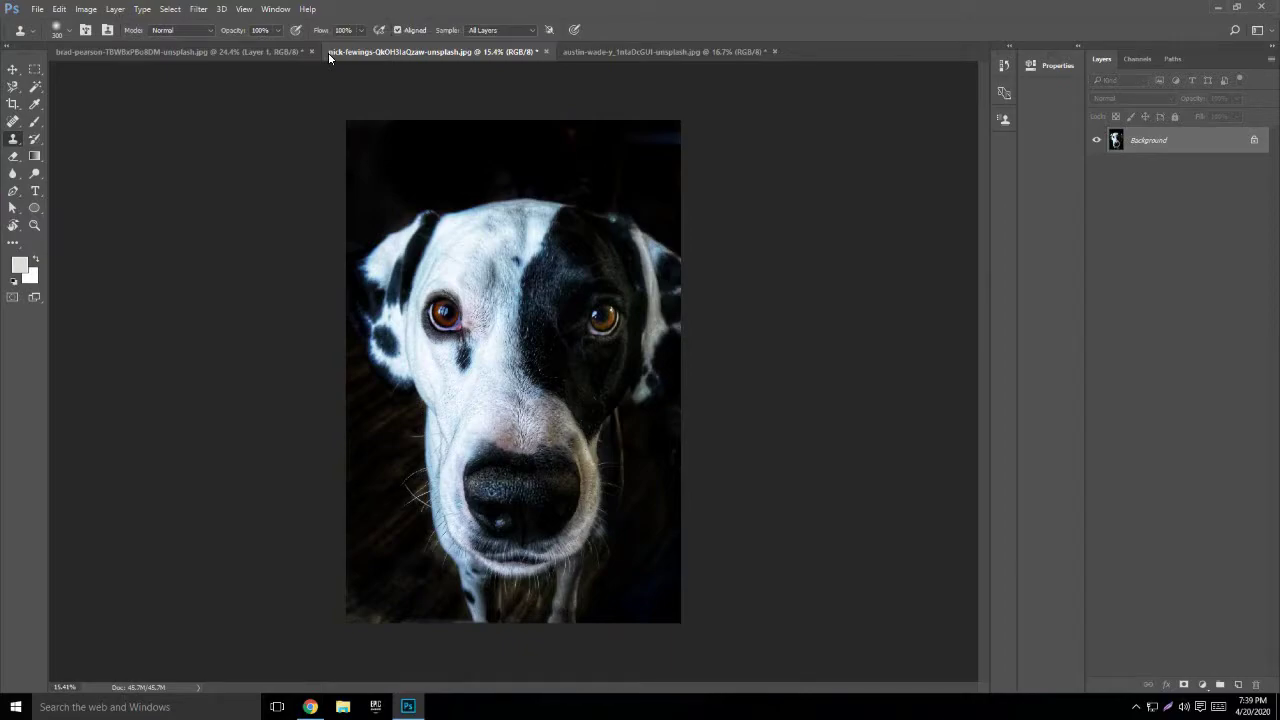
key("ctrl+plus")
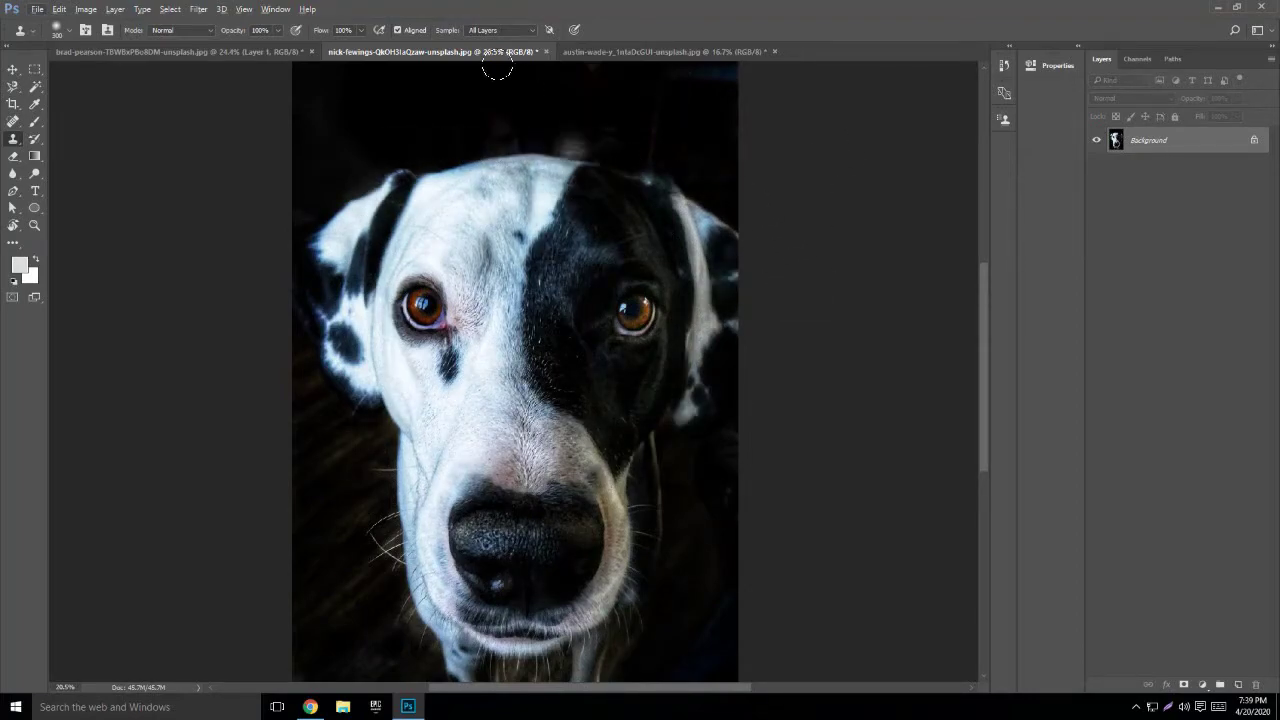
left_click(500, 318)
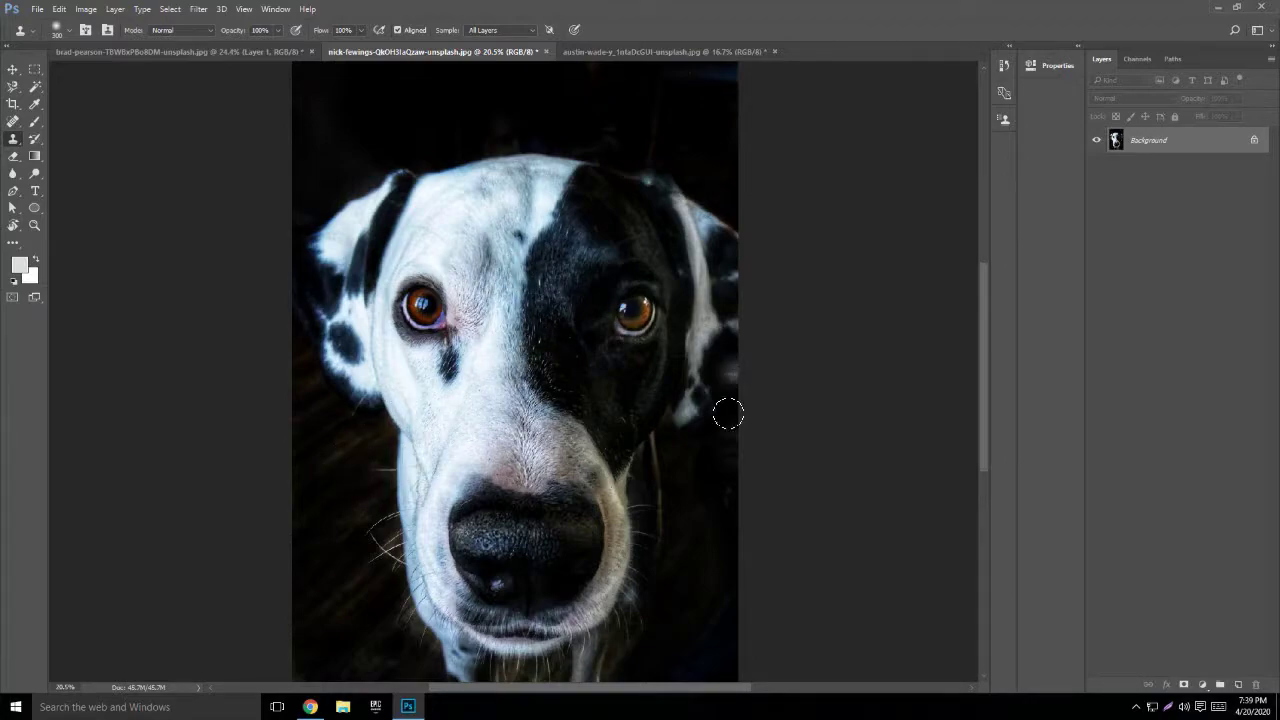
left_click_drag(470, 465, 462, 520)
mouse_move(565, 413)
left_mouse_down()
mouse_move(498, 507)
mouse_move(388, 545)
mouse_move(367, 523)
mouse_move(376, 462)
mouse_move(300, 501)
mouse_move(288, 536)
mouse_move(359, 496)
mouse_move(448, 356)
mouse_move(454, 468)
mouse_move(322, 553)
mouse_move(424, 471)
mouse_move(415, 303)
left_mouse_up()
key("F12")
left_click(447, 410)
key("ctrl+z")
Step: Display the Clone Source settings for the Clone Stamp
left_click(275, 9)
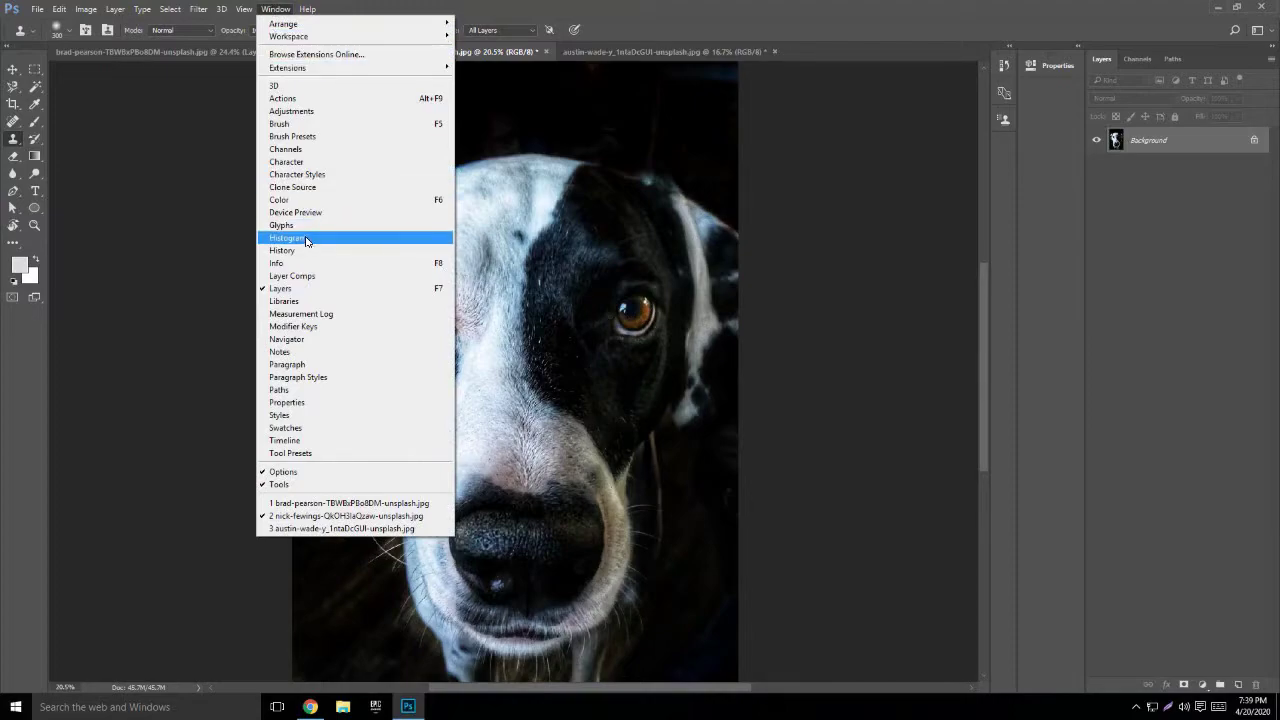
left_click(317, 188)
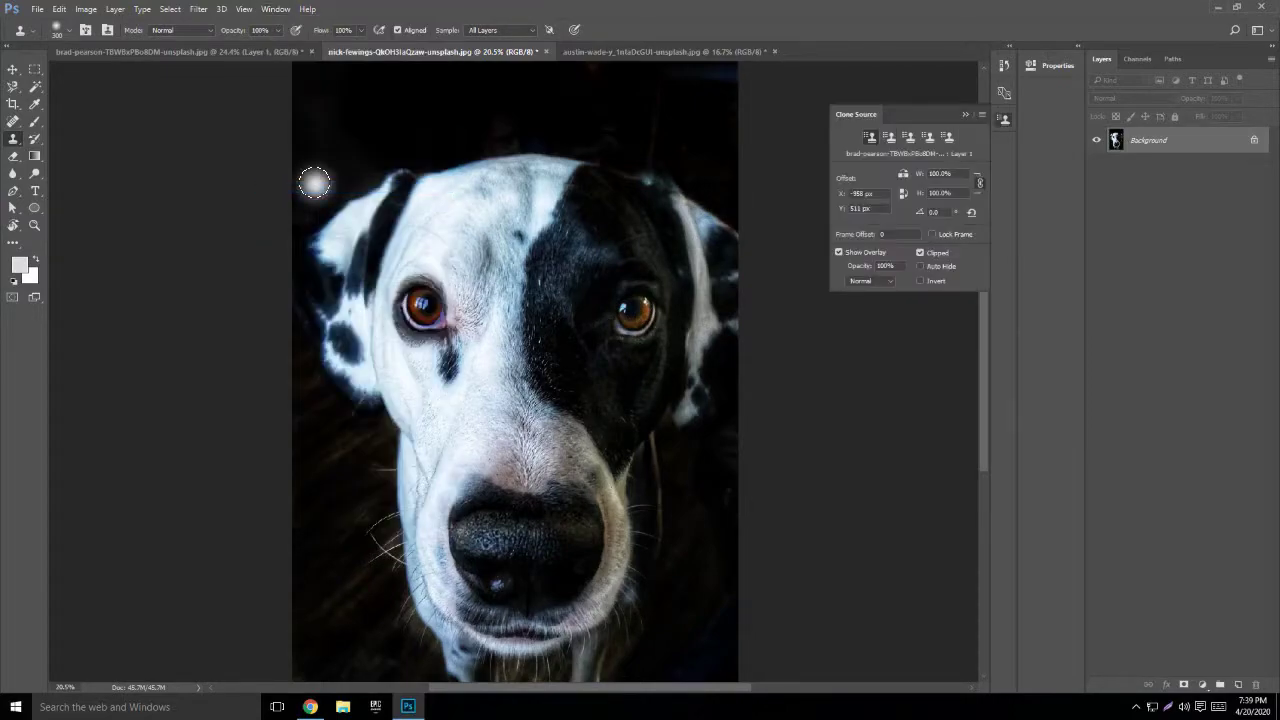
left_click(965, 114)
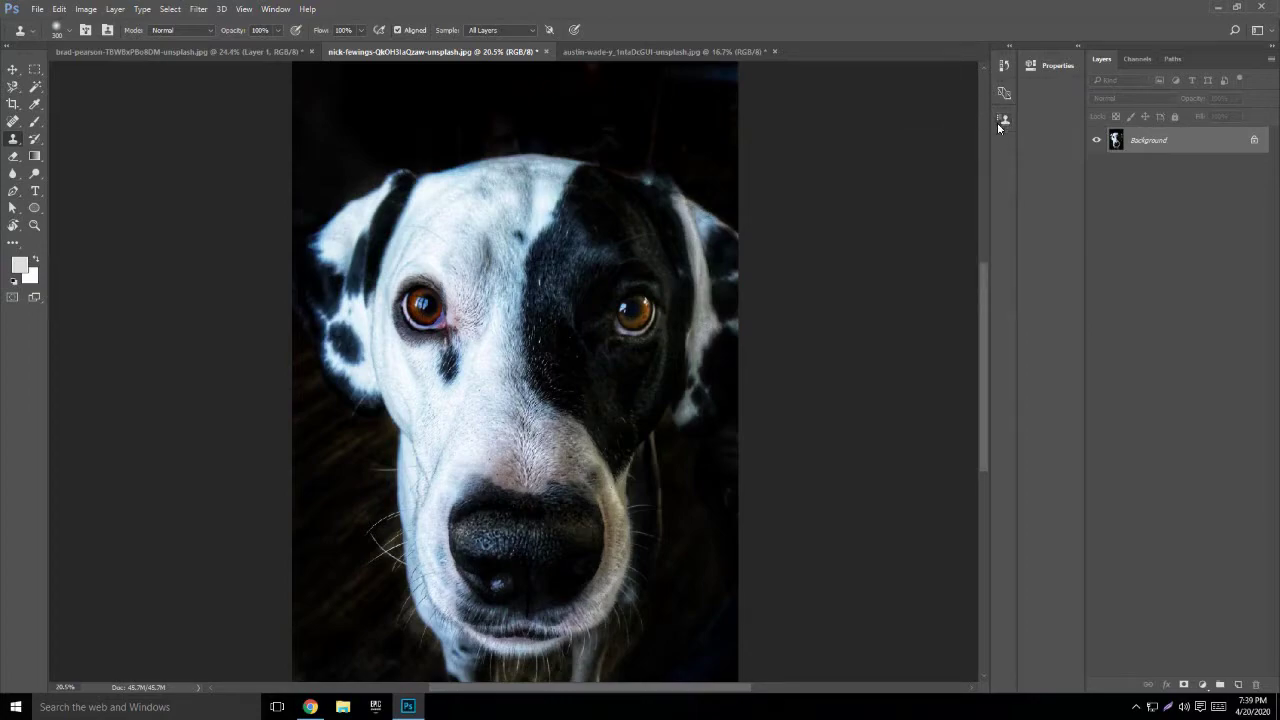
left_click(1004, 122)
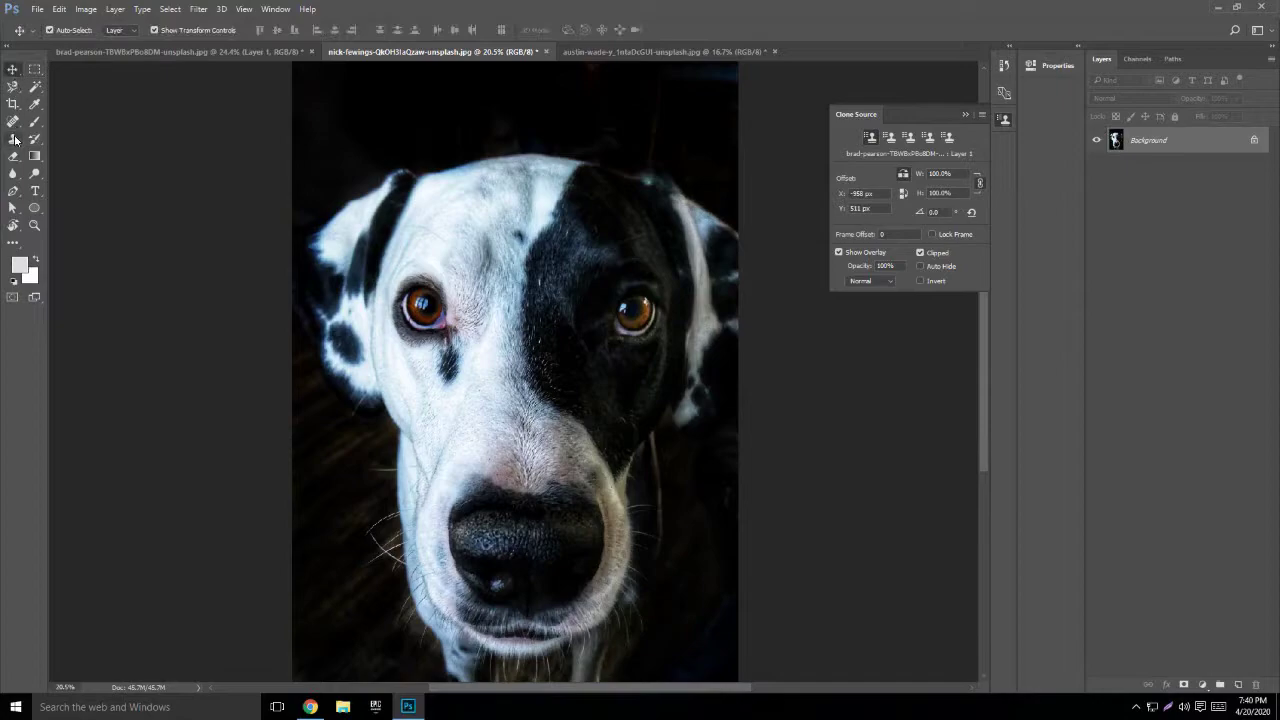
Step: Try to clone the dog's eye and black fur, without mirroring, onto the white side of its face
left_click(627, 307, "alt")
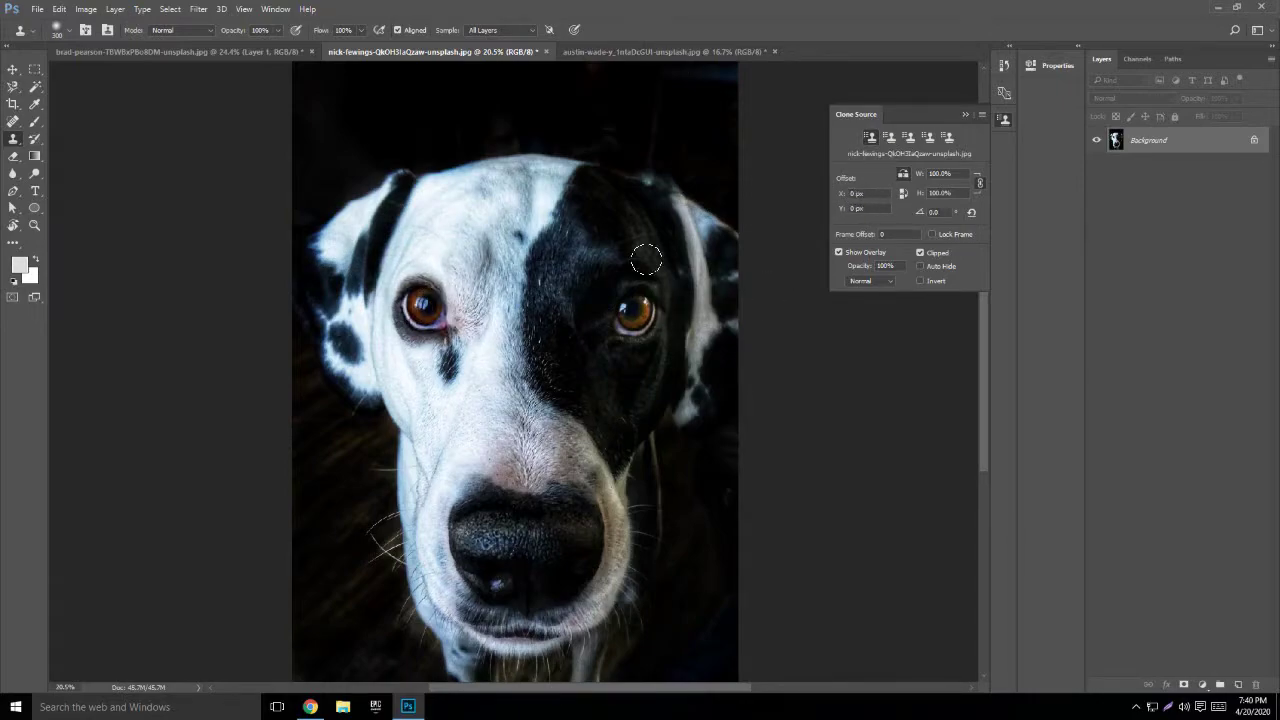
left_click(654, 302, "alt")
mouse_move(405, 300)
left_mouse_down()
mouse_move(443, 246)
mouse_move(462, 253)
mouse_move(441, 270)
mouse_move(472, 235)
mouse_move(452, 231)
mouse_move(446, 331)
mouse_move(392, 357)
mouse_move(424, 344)
mouse_move(383, 324)
mouse_move(452, 267)
left_mouse_up()
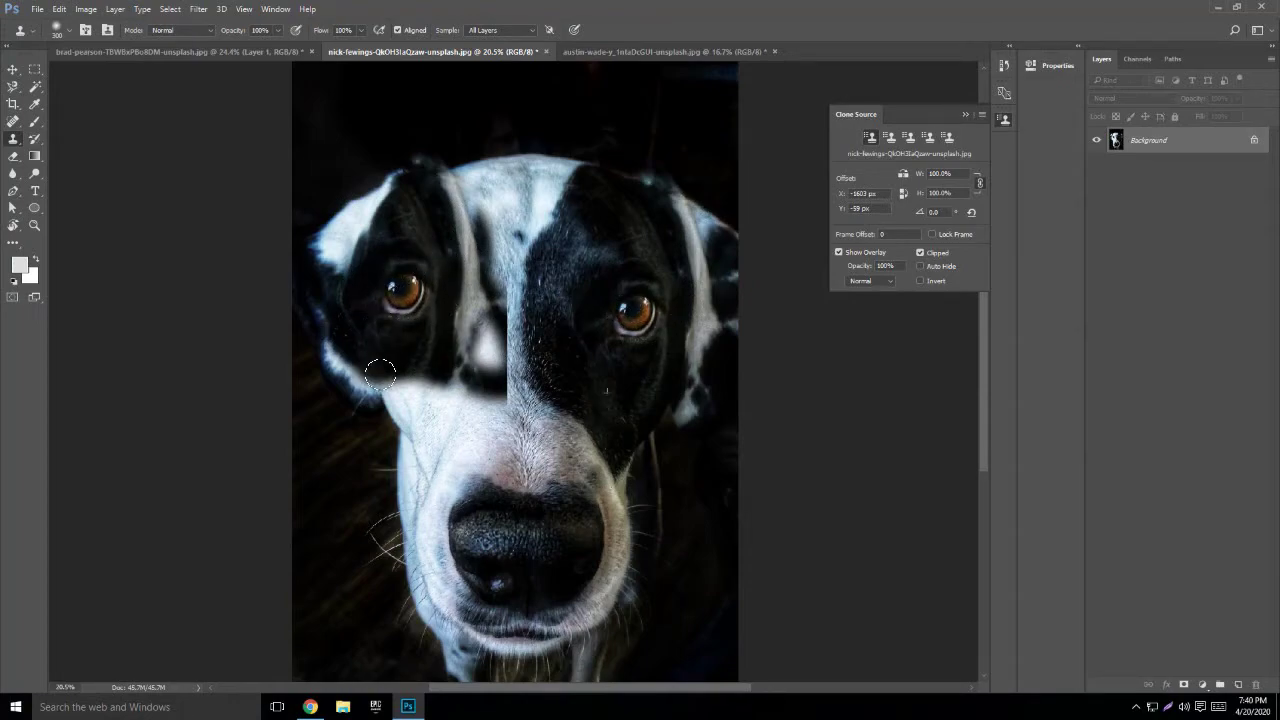
mouse_move(376, 372)
left_mouse_down()
mouse_move(312, 301)
mouse_move(377, 234)
left_mouse_up()
mouse_move(390, 293)
left_mouse_down()
mouse_move(380, 234)
mouse_move(410, 400)
mouse_move(397, 394)
mouse_move(366, 452)
left_mouse_up()
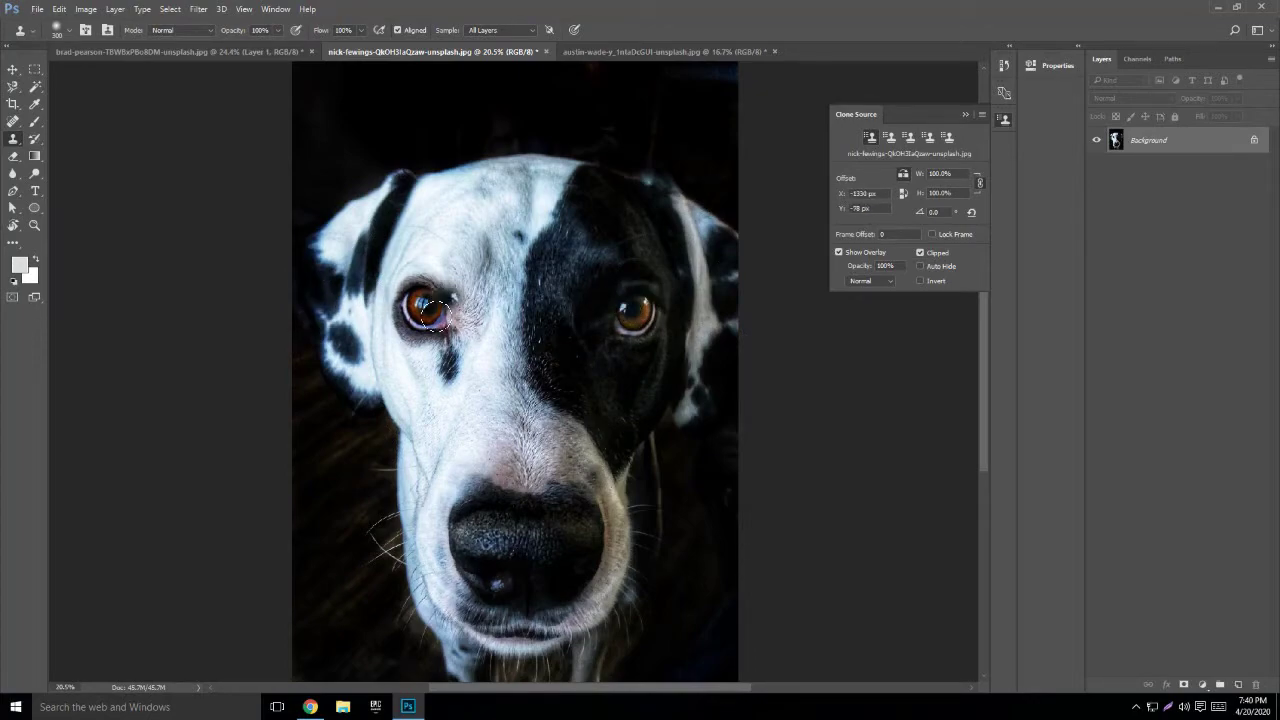
Step: Clone the dog's black eye patch and ear, flipped horizontally, over the white side of its face to make it symmetrical
mouse_move(425, 303)
left_mouse_down()
mouse_move(463, 305)
mouse_move(465, 271)
mouse_move(485, 302)
mouse_move(487, 272)
mouse_move(455, 188)
mouse_move(421, 195)
mouse_move(448, 180)
mouse_move(430, 226)
mouse_move(438, 267)
mouse_move(440, 227)
mouse_move(468, 277)
mouse_move(426, 251)
mouse_move(408, 267)
mouse_move(410, 222)
left_mouse_up()
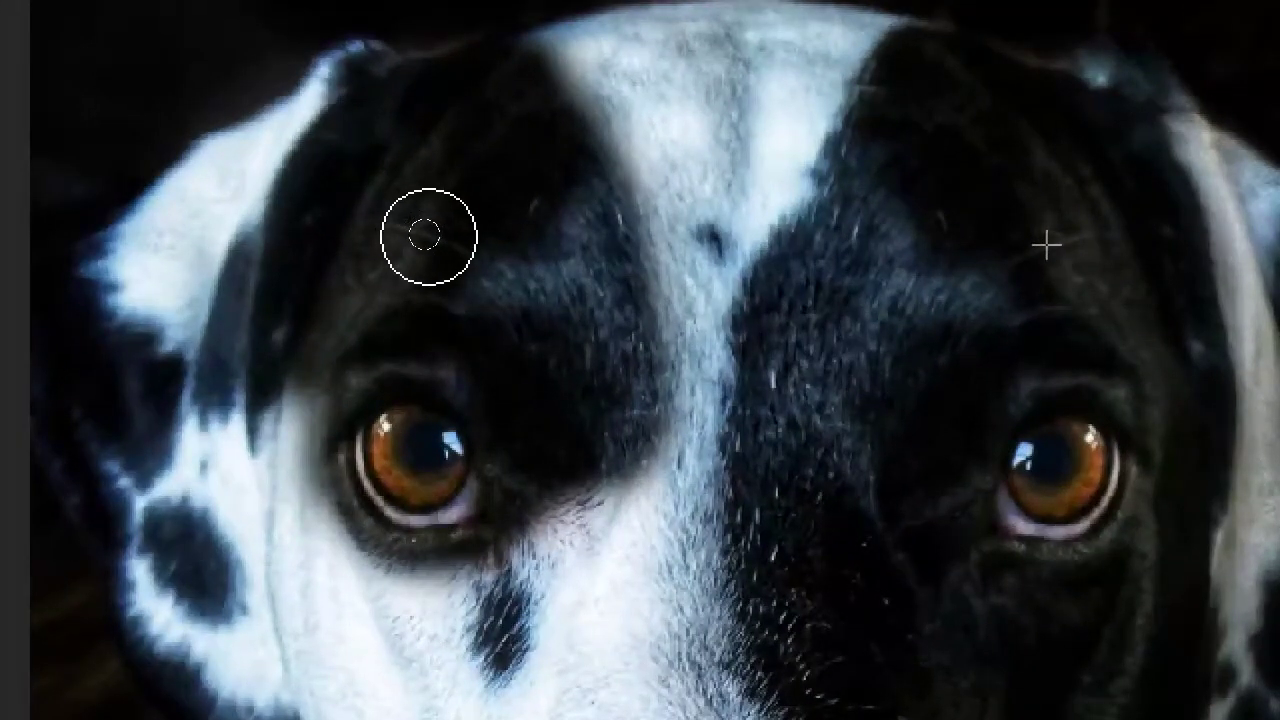
mouse_move(434, 229)
left_mouse_down()
mouse_move(451, 251)
mouse_move(474, 251)
mouse_move(458, 191)
mouse_move(437, 234)
mouse_move(466, 214)
mouse_move(480, 286)
mouse_move(529, 280)
mouse_move(138, 239)
mouse_move(346, 273)
left_mouse_up()
mouse_move(488, 162)
left_mouse_down()
mouse_move(491, 249)
mouse_move(599, 323)
mouse_move(565, 319)
left_mouse_up()
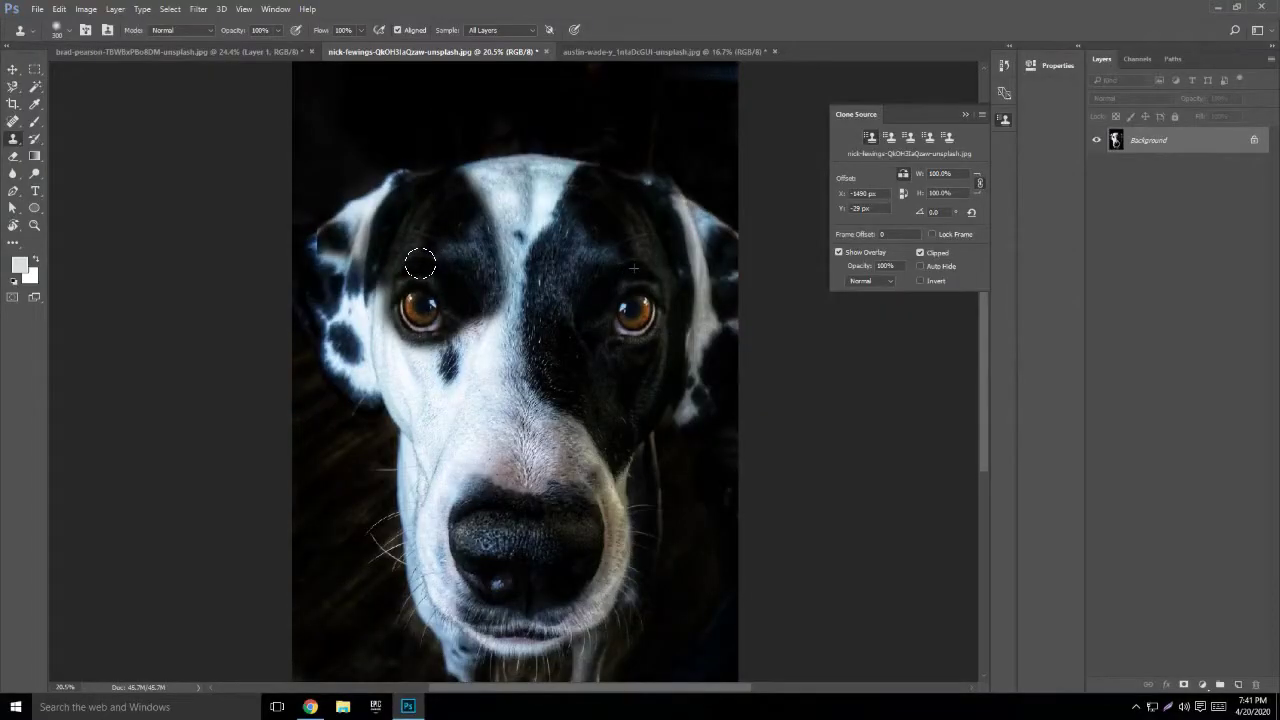
mouse_move(425, 286)
left_mouse_down()
mouse_move(468, 299)
mouse_move(467, 314)
mouse_move(478, 311)
mouse_move(455, 382)
mouse_move(468, 364)
mouse_move(415, 427)
mouse_move(431, 385)
mouse_move(412, 399)
mouse_move(404, 385)
mouse_move(405, 311)
mouse_move(386, 301)
mouse_move(346, 350)
mouse_move(347, 294)
mouse_move(398, 393)
left_mouse_up()
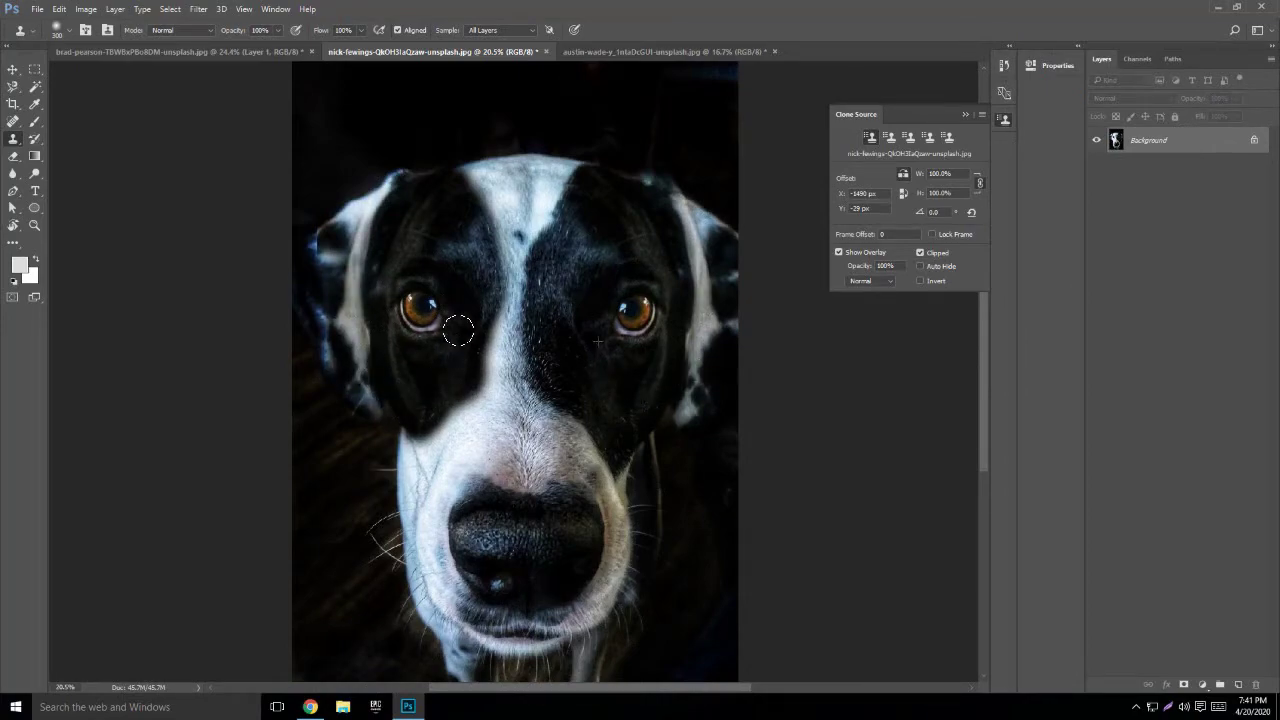
mouse_move(469, 256)
left_mouse_down()
mouse_move(447, 186)
mouse_move(461, 182)
mouse_move(480, 242)
left_mouse_up()
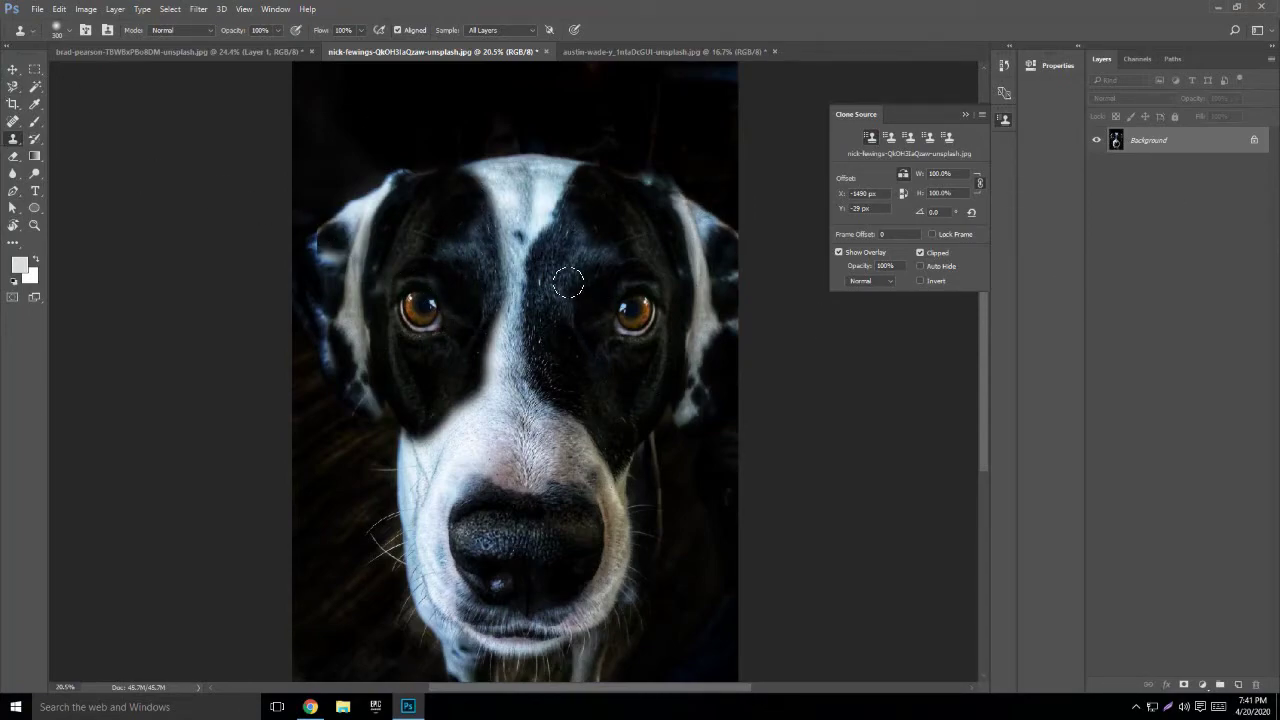
scroll(497, 333, "up", 2)
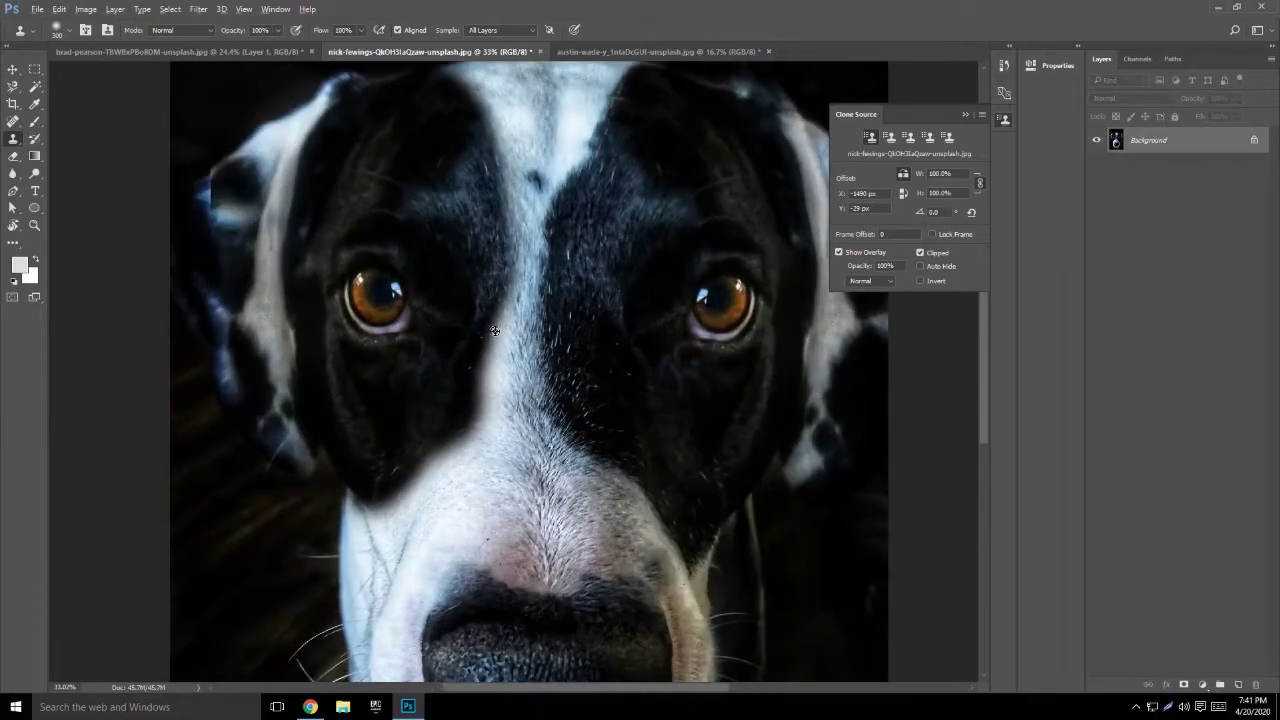
scroll(497, 333, "down", 4)
scroll(497, 333, "up", 3)
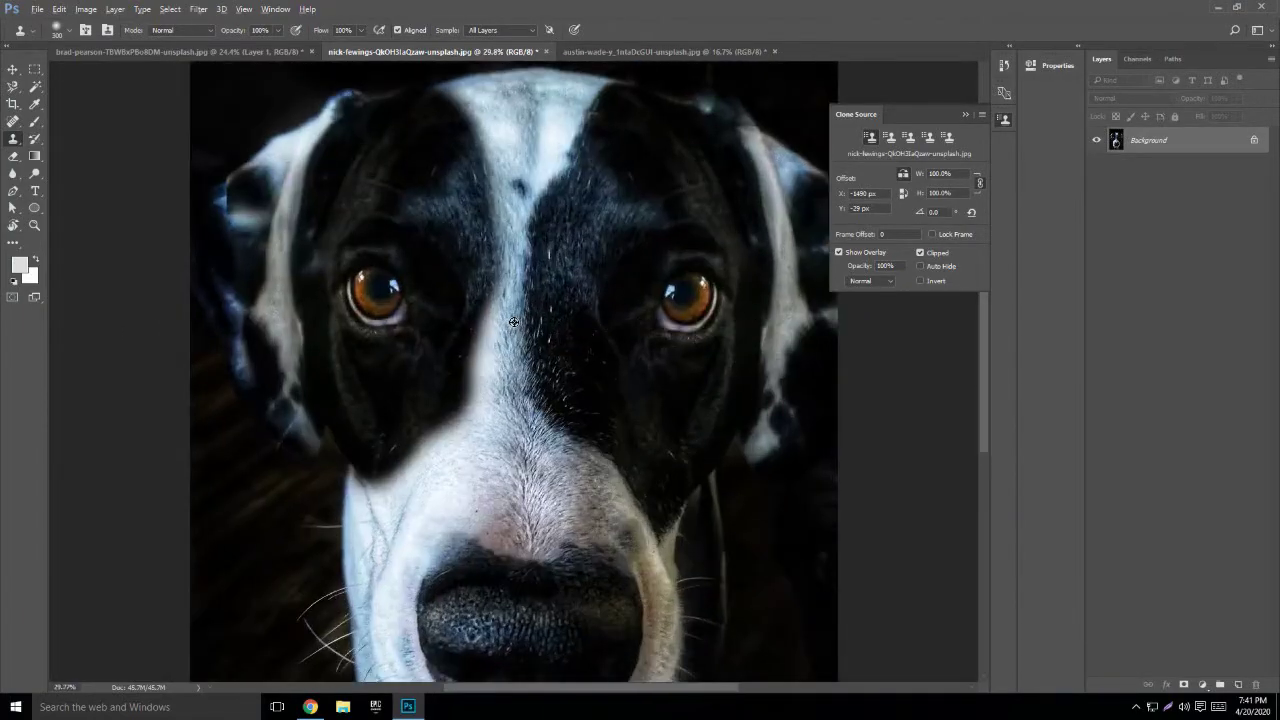
scroll(551, 315, "down", 3)
scroll(550, 315, "up", 3)
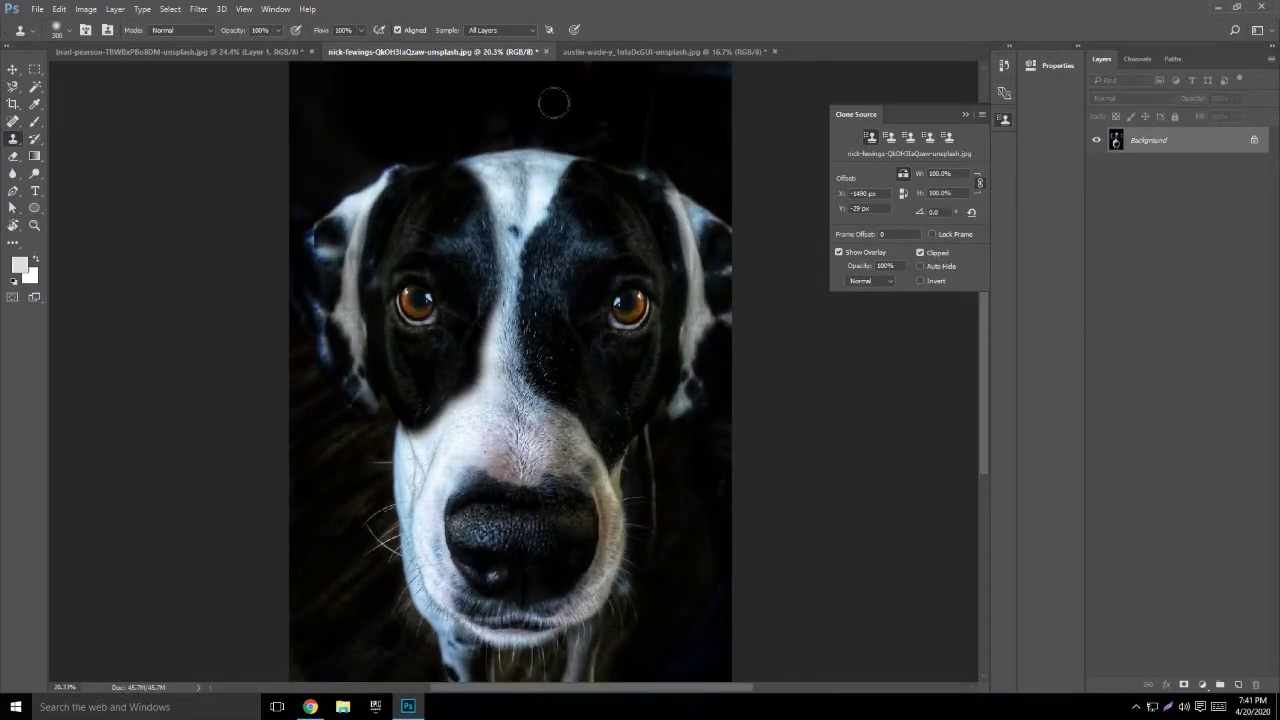
Step: Switch to the landscape photo and try cloning the pale rock on the dirt road to a spot nearby
left_click(125, 52)
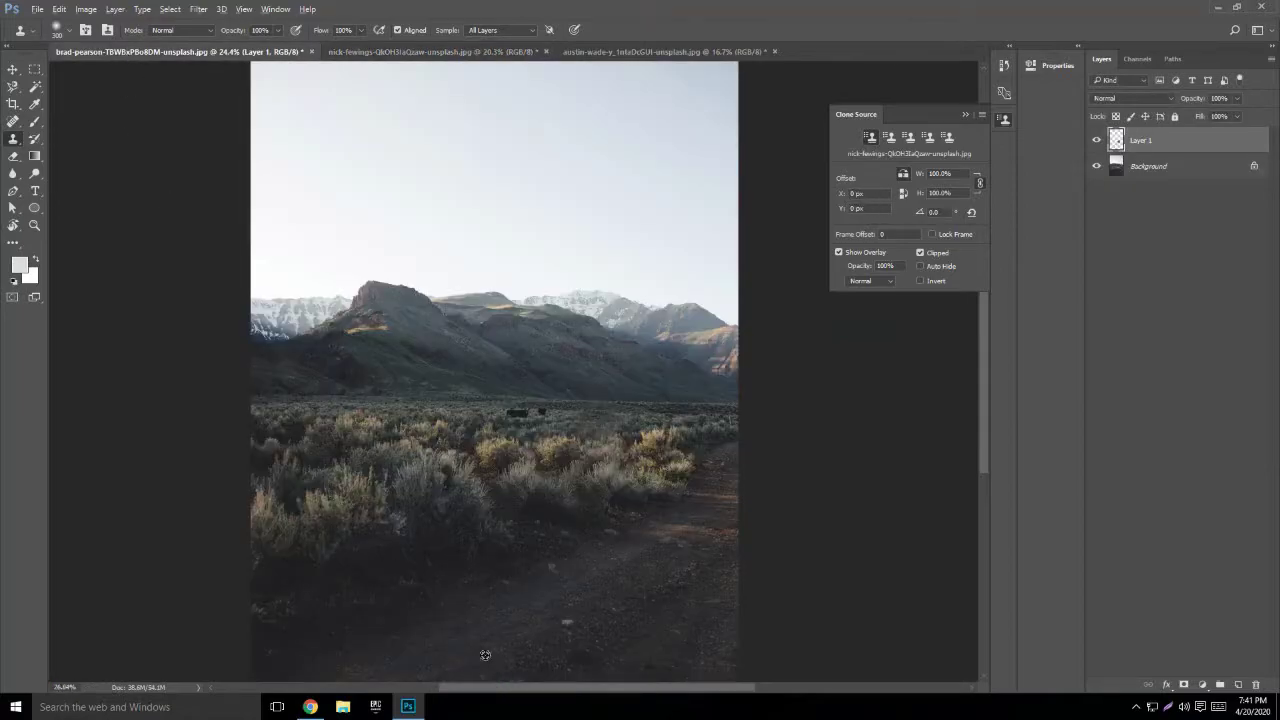
scroll(485, 655, "up", 3)
scroll(560, 670, "down", 1)
scroll(650, 525, "up", 6)
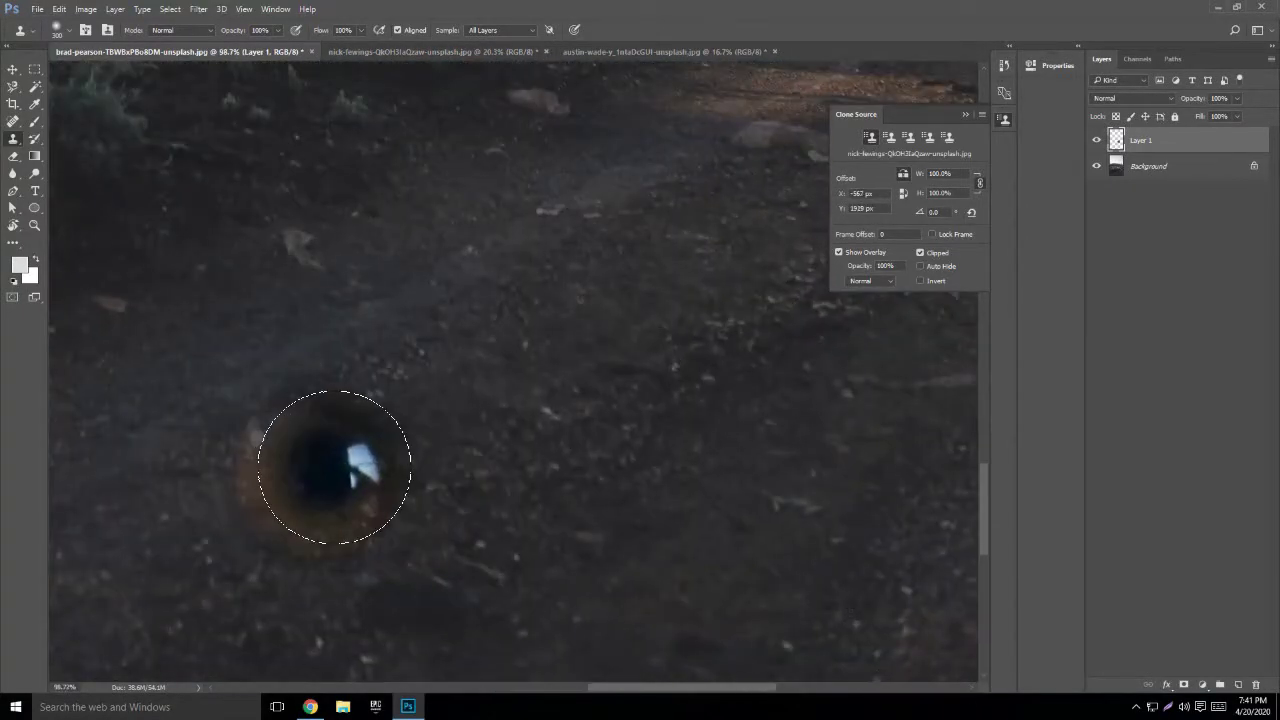
left_click(334, 467, "alt")
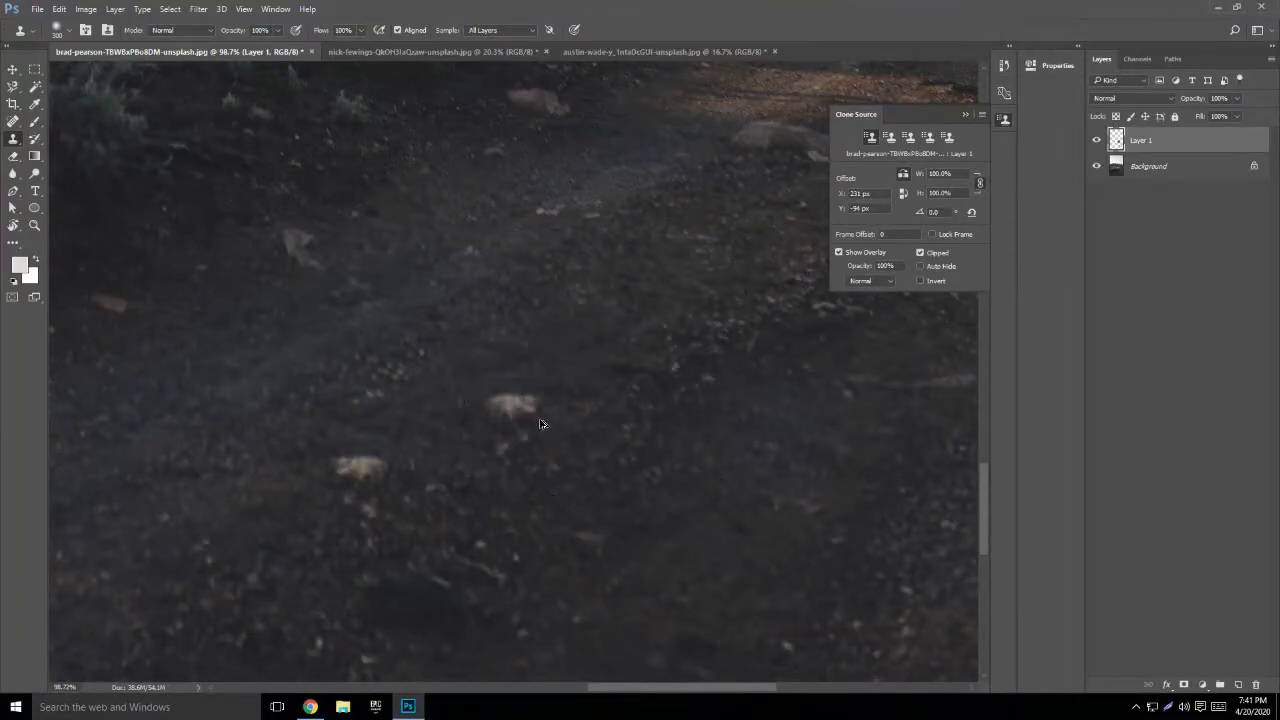
left_click(540, 426)
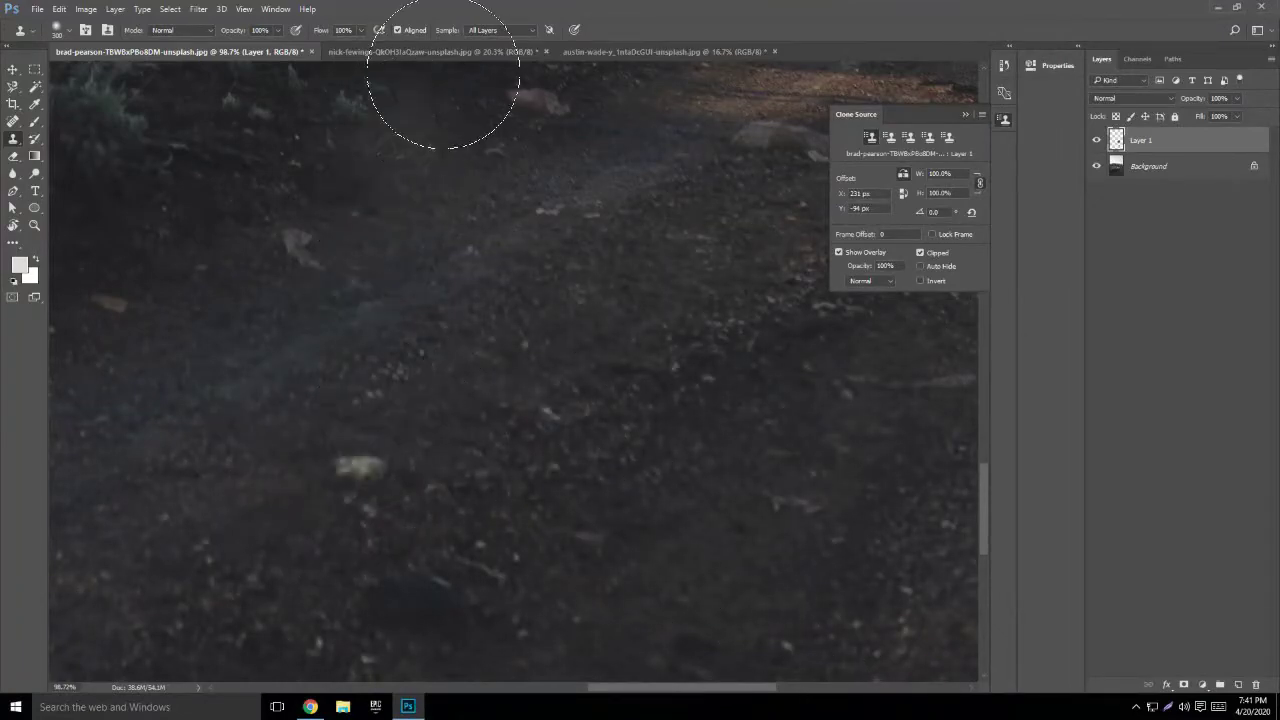
Step: Try cloning the pale rock with Aligned on from a sample beside it, and turn off the Aligned option
left_click(437, 428, "alt")
left_click(664, 335)
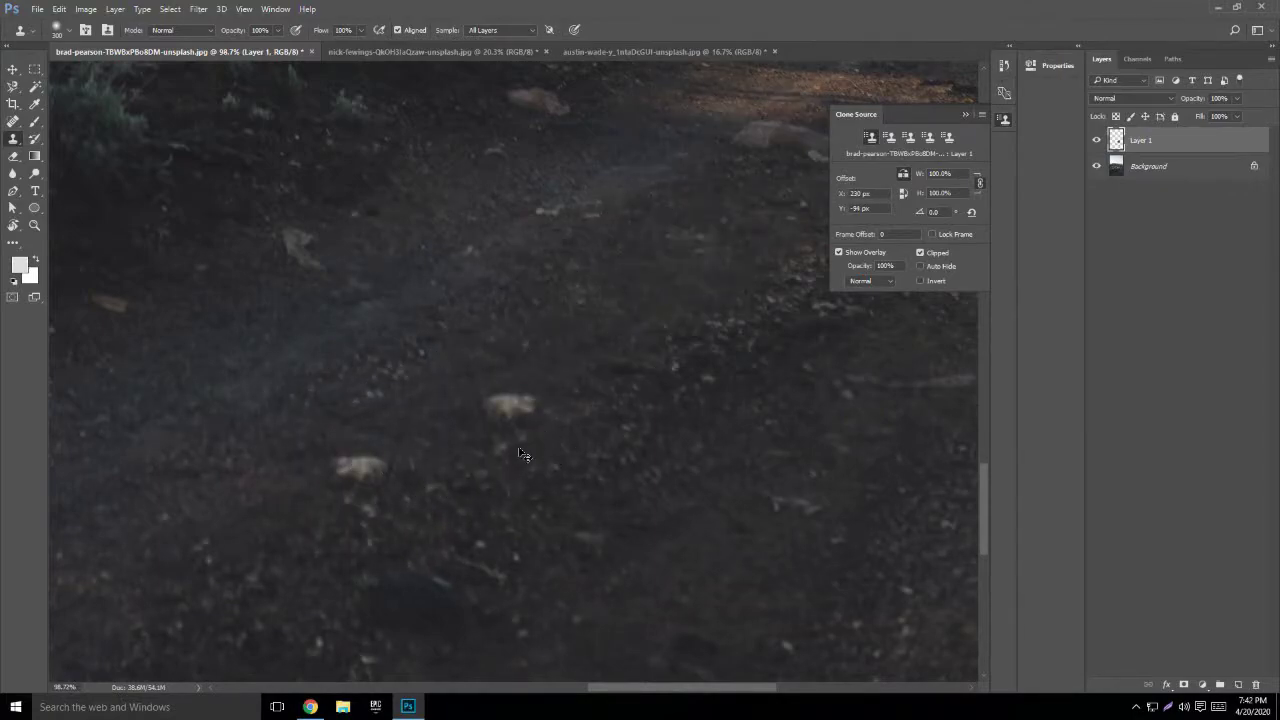
left_click(397, 30)
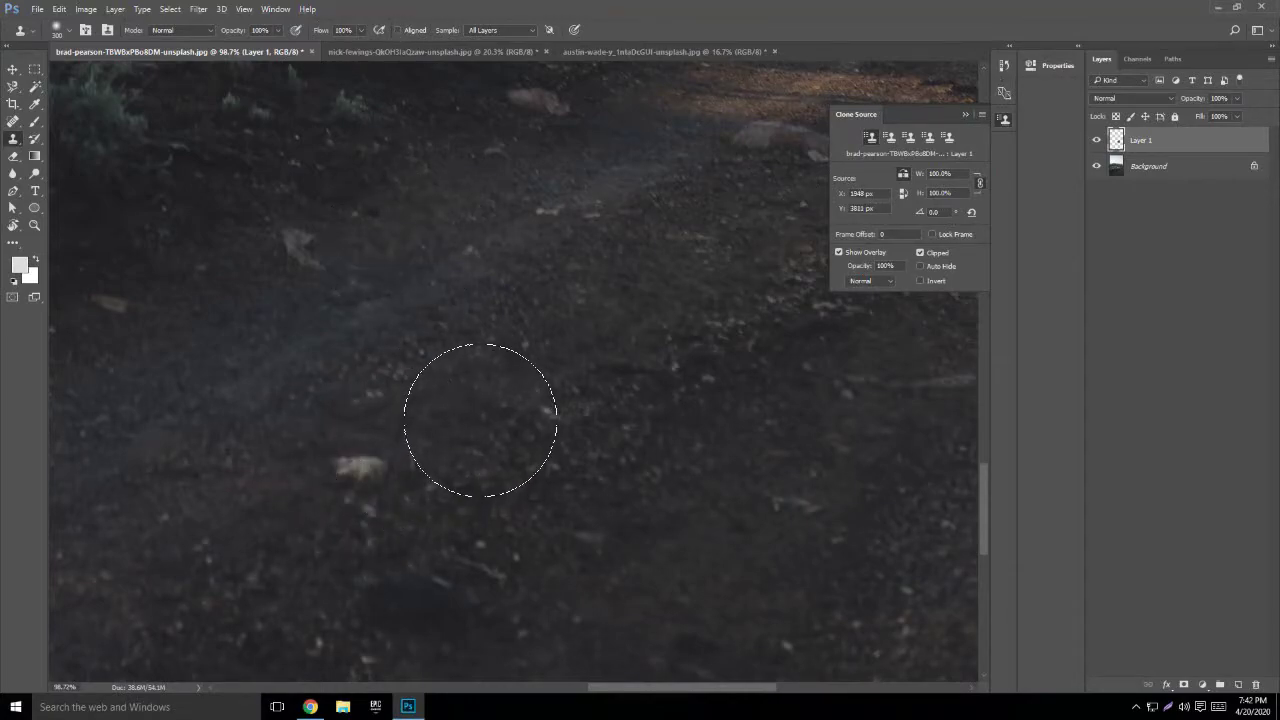
Step: Stamp repeated copies of the pale rock across the dirt road with Aligned off
left_click(480, 420)
left_click(610, 364)
left_click(677, 242)
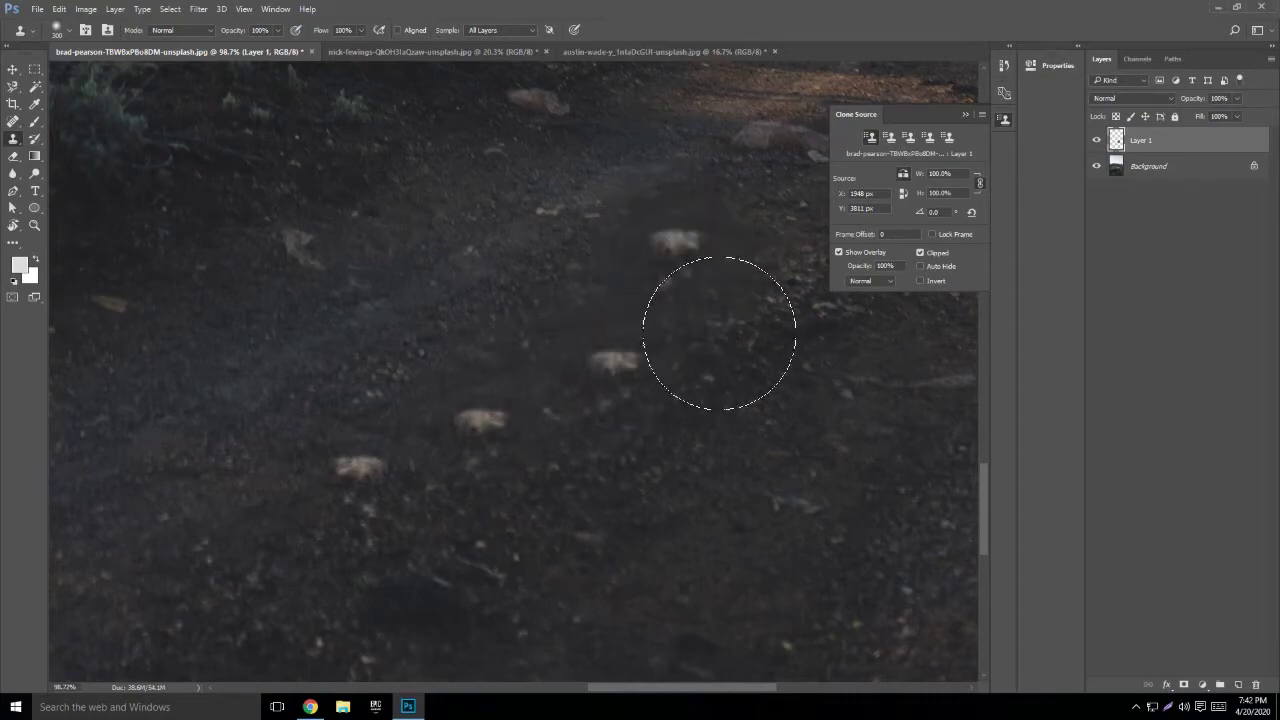
left_click(765, 410)
left_click(625, 535)
left_click(330, 577)
left_click(262, 357)
left_click(436, 278)
scroll(810, 528, "down", 3)
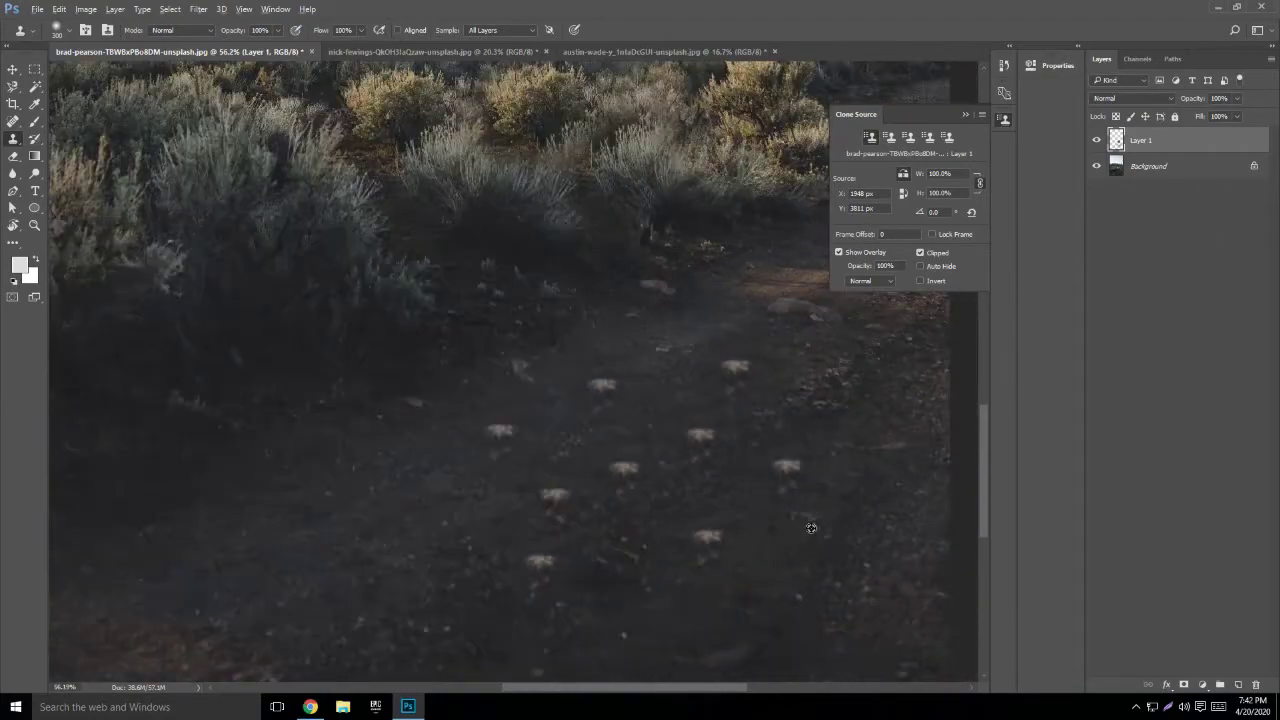
scroll(811, 528, "down", 3)
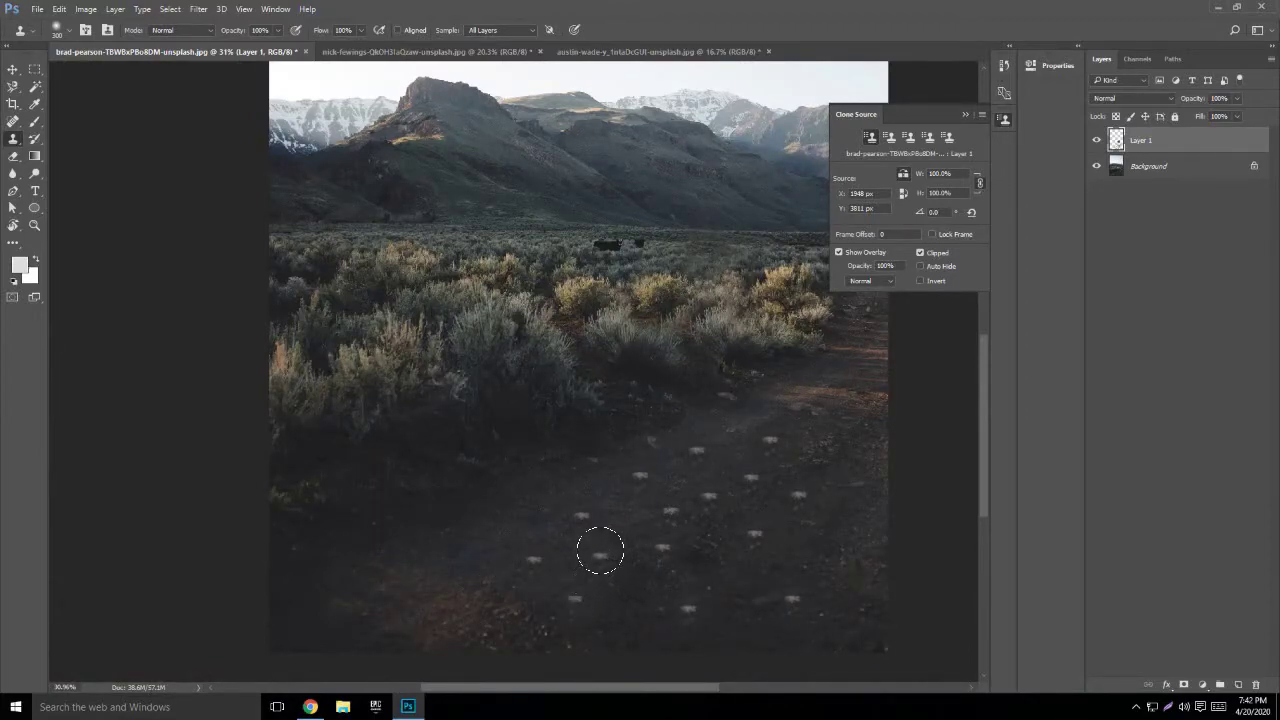
Step: Undo the rock copies scattered over the dirt road
key("ctrl+z")
key("ctrl+z")
key("ctrl+z")
key("ctrl+z")
key("ctrl+z")
key("ctrl+z")
key("ctrl+z")
key("ctrl+z")
key("ctrl+z")
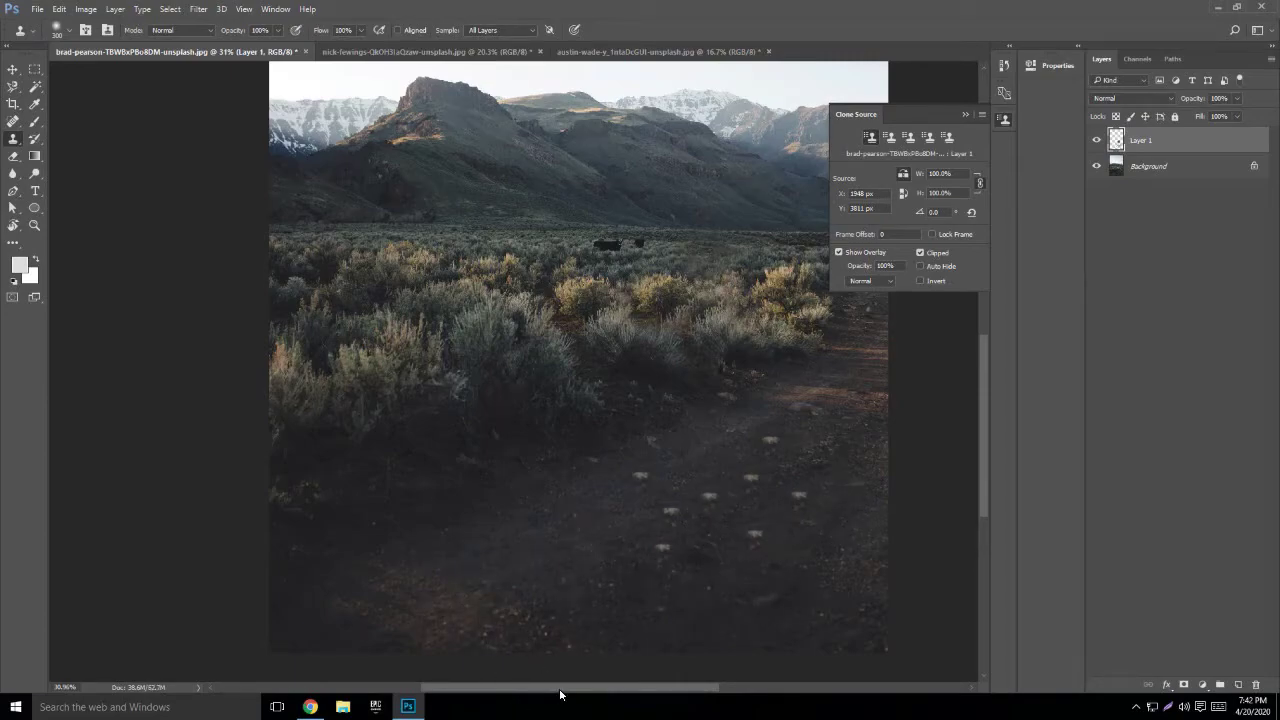
Step: Sample the pale rock with Aligned on and try cloning it in separate strokes on the ground beside it
scroll(709, 583, "up", 3)
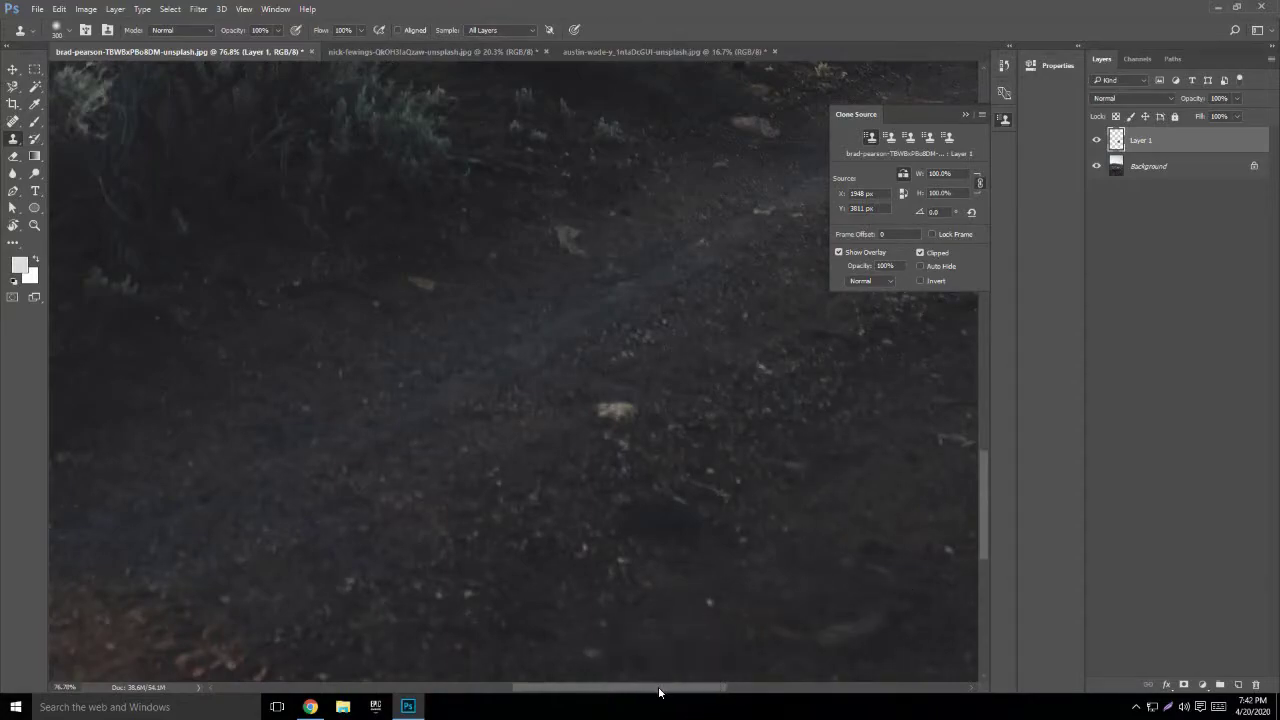
scroll(514, 271, "right", 3)
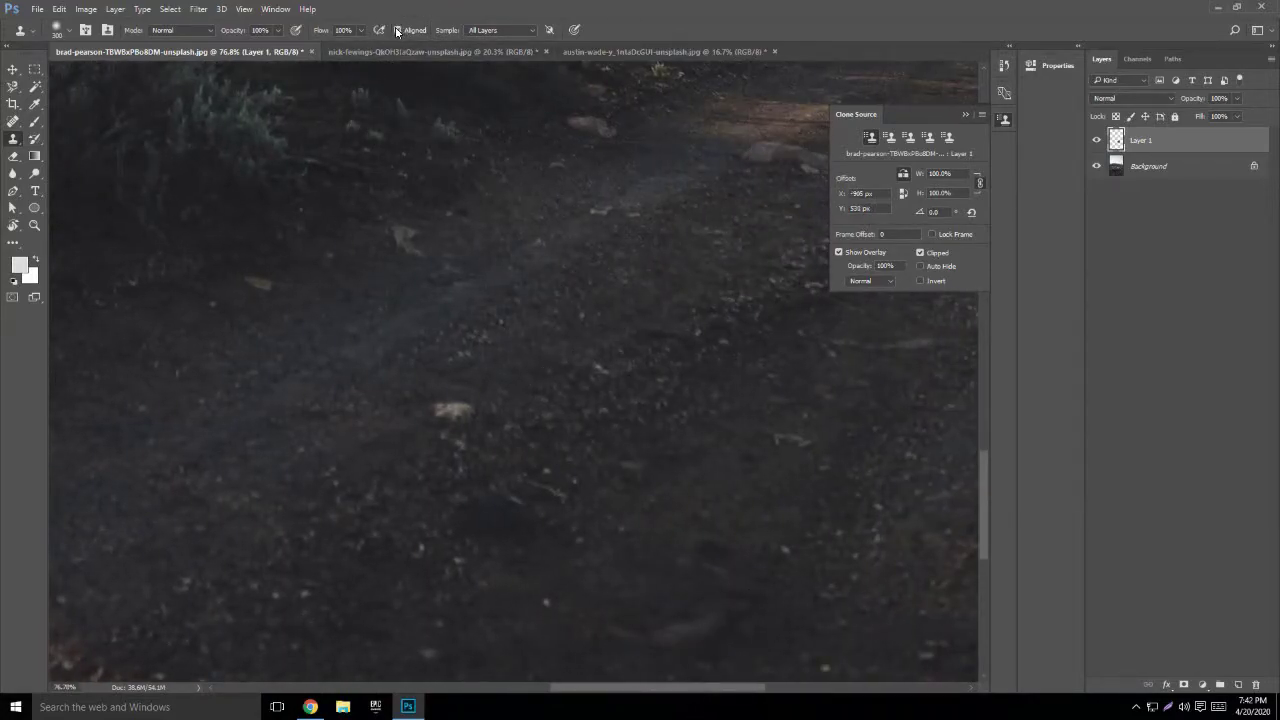
left_click(453, 410, "alt")
left_click(557, 407)
mouse_move(613, 391)
left_mouse_down()
mouse_move(640, 409)
mouse_move(680, 367)
mouse_move(689, 398)
mouse_move(639, 485)
mouse_move(585, 520)
mouse_move(728, 407)
mouse_move(739, 334)
mouse_move(712, 317)
mouse_move(669, 489)
mouse_move(699, 423)
mouse_move(731, 400)
mouse_move(743, 413)
mouse_move(746, 439)
mouse_move(717, 465)
mouse_move(620, 438)
mouse_move(583, 359)
mouse_move(557, 391)
left_mouse_up()
Step: Turn off Aligned, resample the pale rock, and stamp copies of it at several spots beside the original
left_click(397, 30)
left_click(453, 413, "alt")
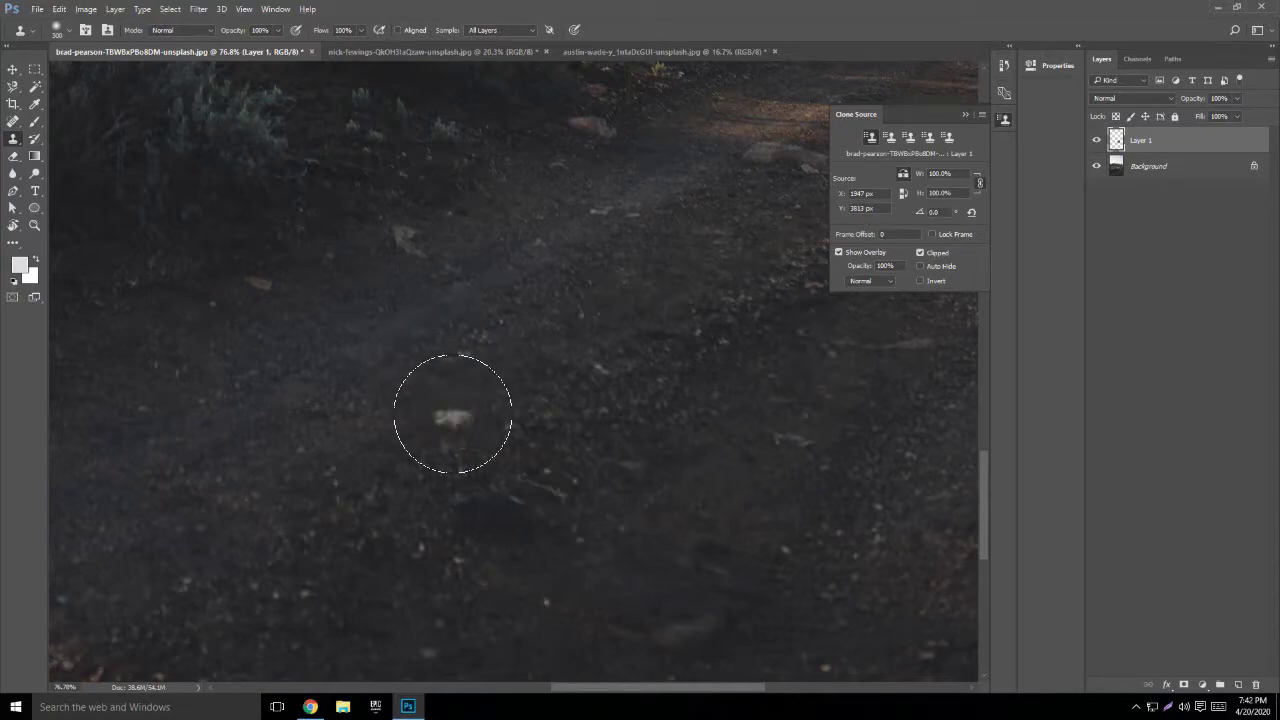
left_click(612, 437)
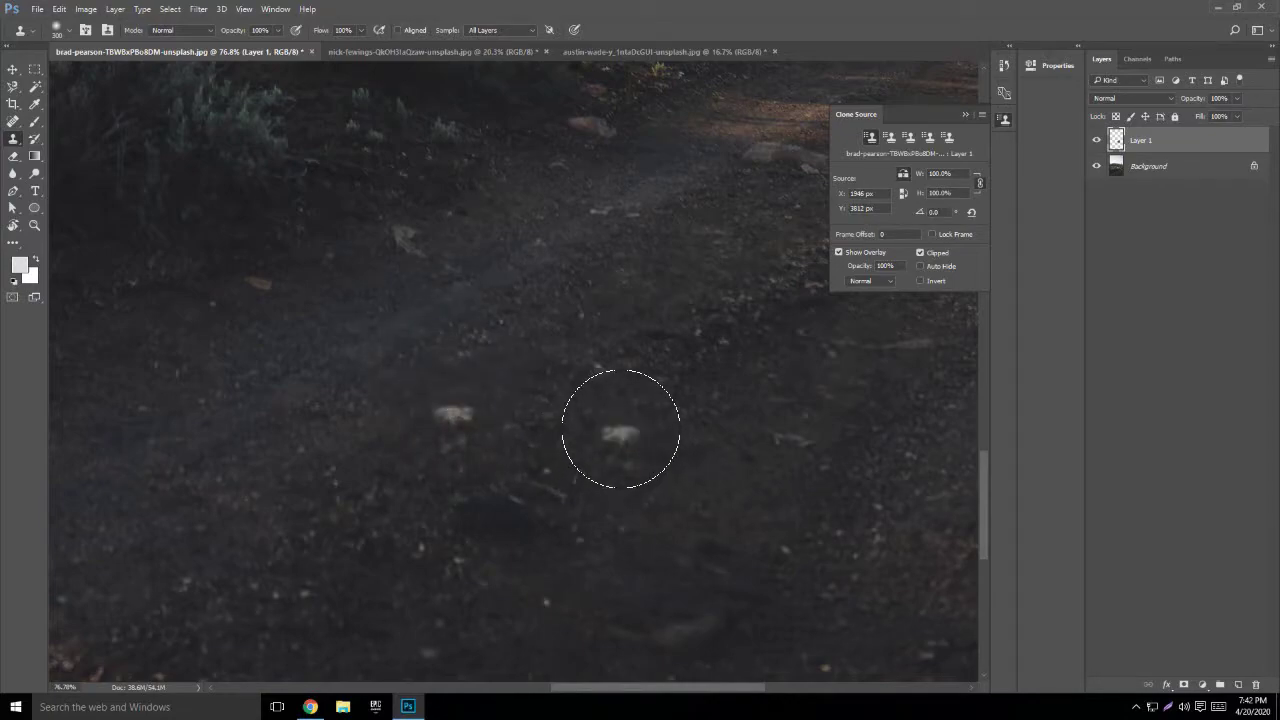
left_click(735, 342)
left_click(621, 358)
Step: Undo the non-aligned rock copies, including one further copy stamped just below the original rock
key("ctrl+z")
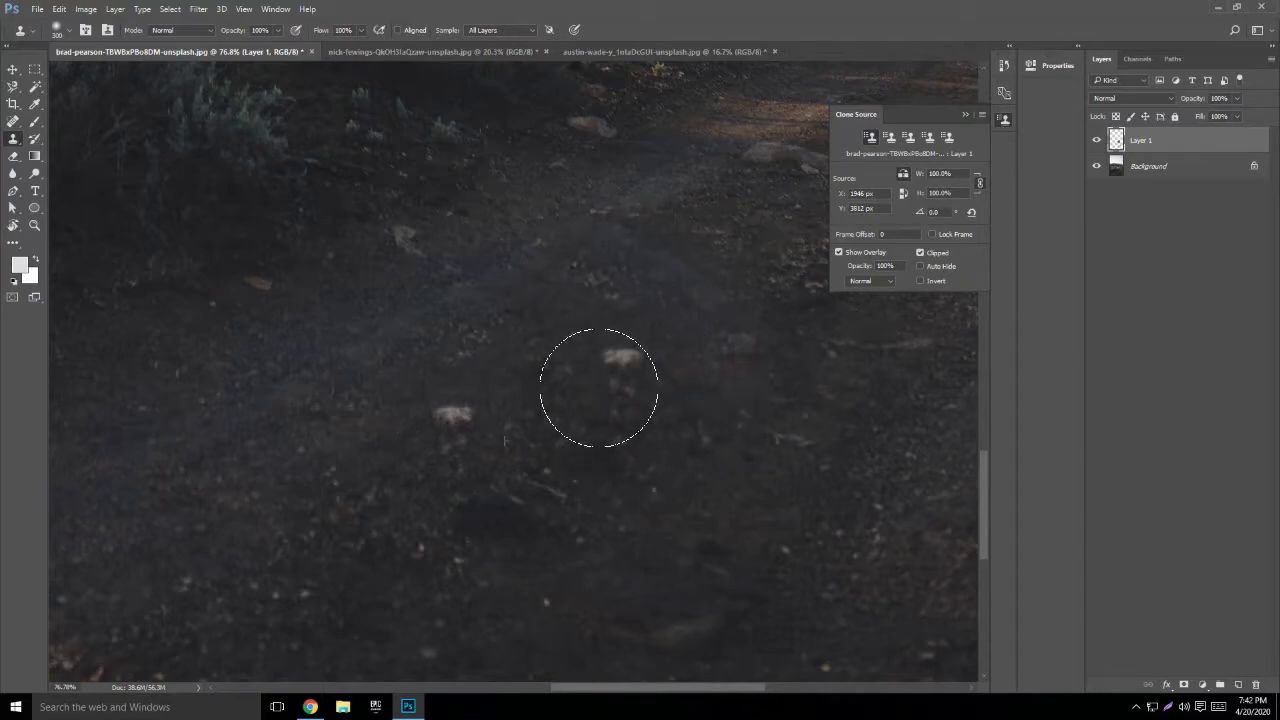
key("ctrl+alt+z")
key("ctrl+alt+z")
key("ctrl+alt+z")
key("ctrl+alt+z")
key("ctrl+alt+z")
key("ctrl+alt+z")
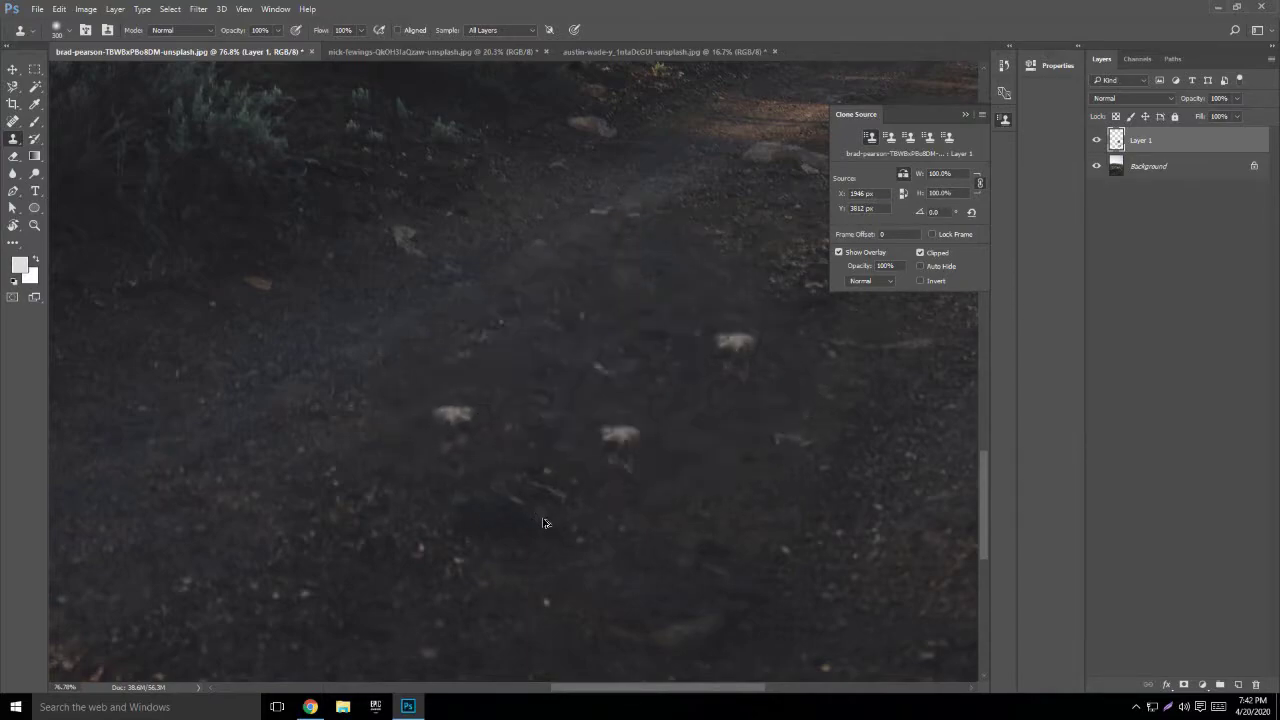
left_click(546, 514)
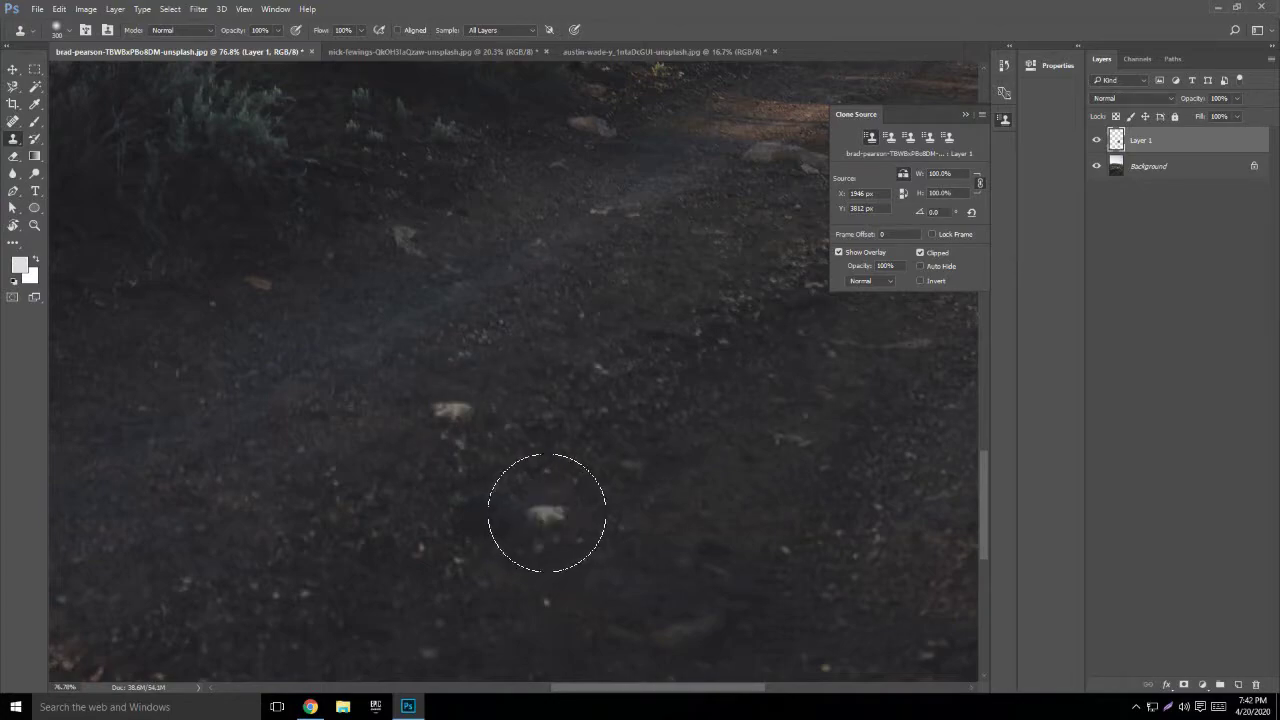
key("ctrl+z")
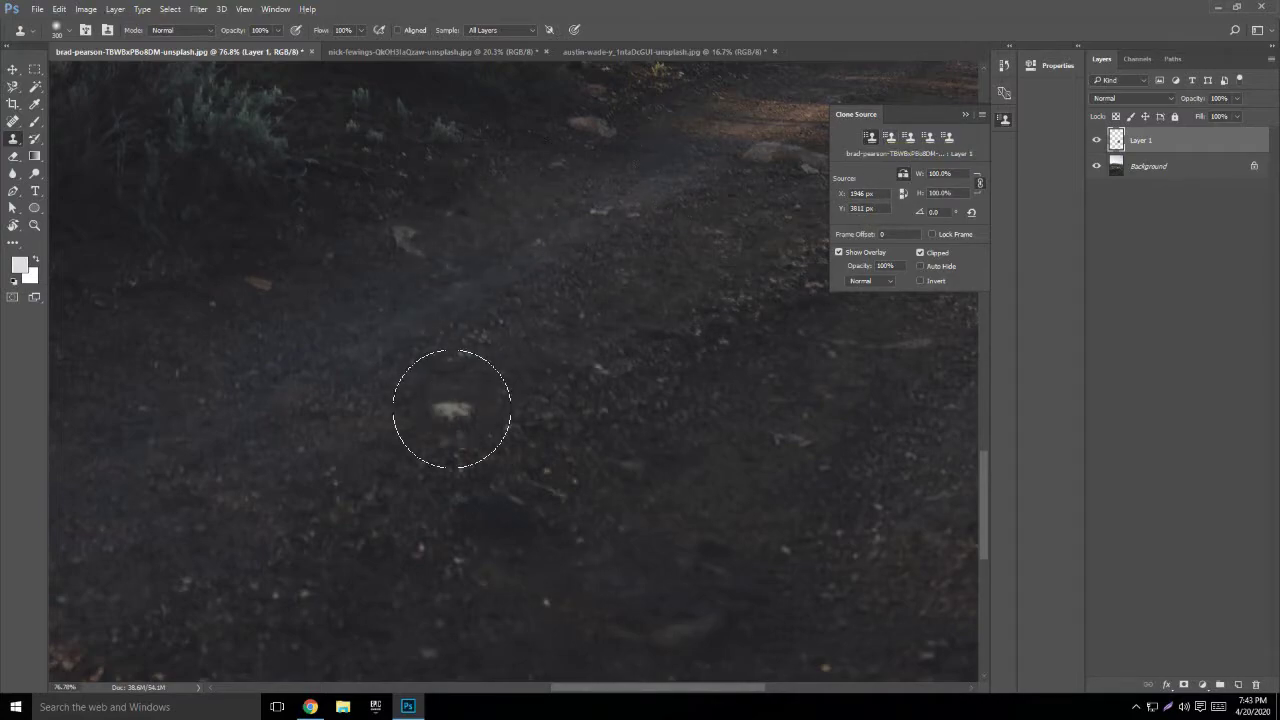
Step: Store the grey stone higher on the road as the second clone source and the small brown stone as the third
left_click(893, 142)
left_click(402, 236, "alt")
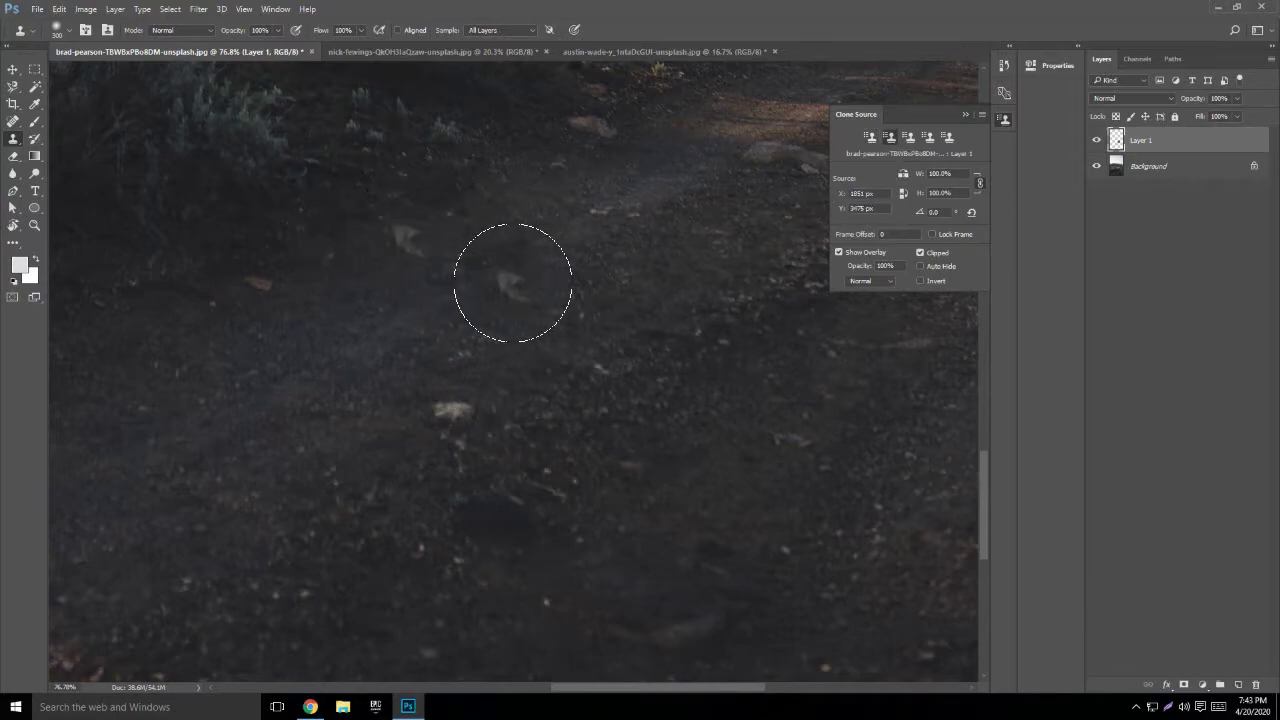
left_click(909, 138)
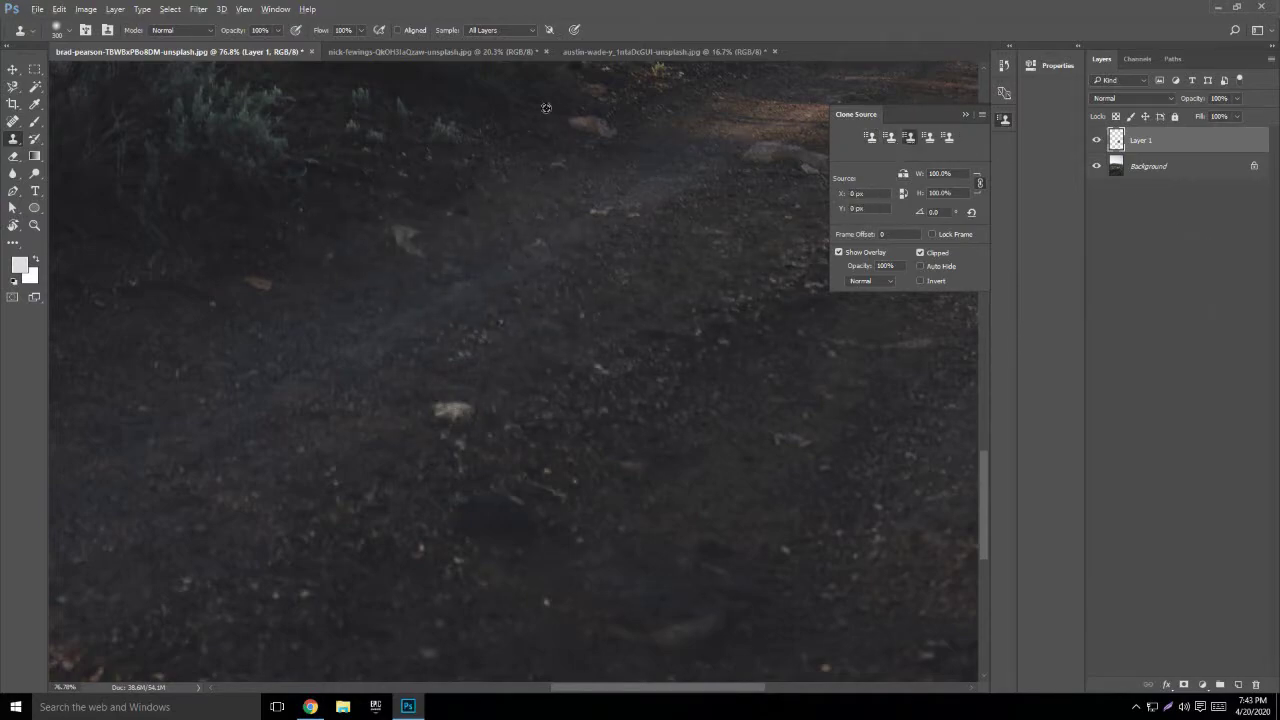
left_click(258, 289, "alt")
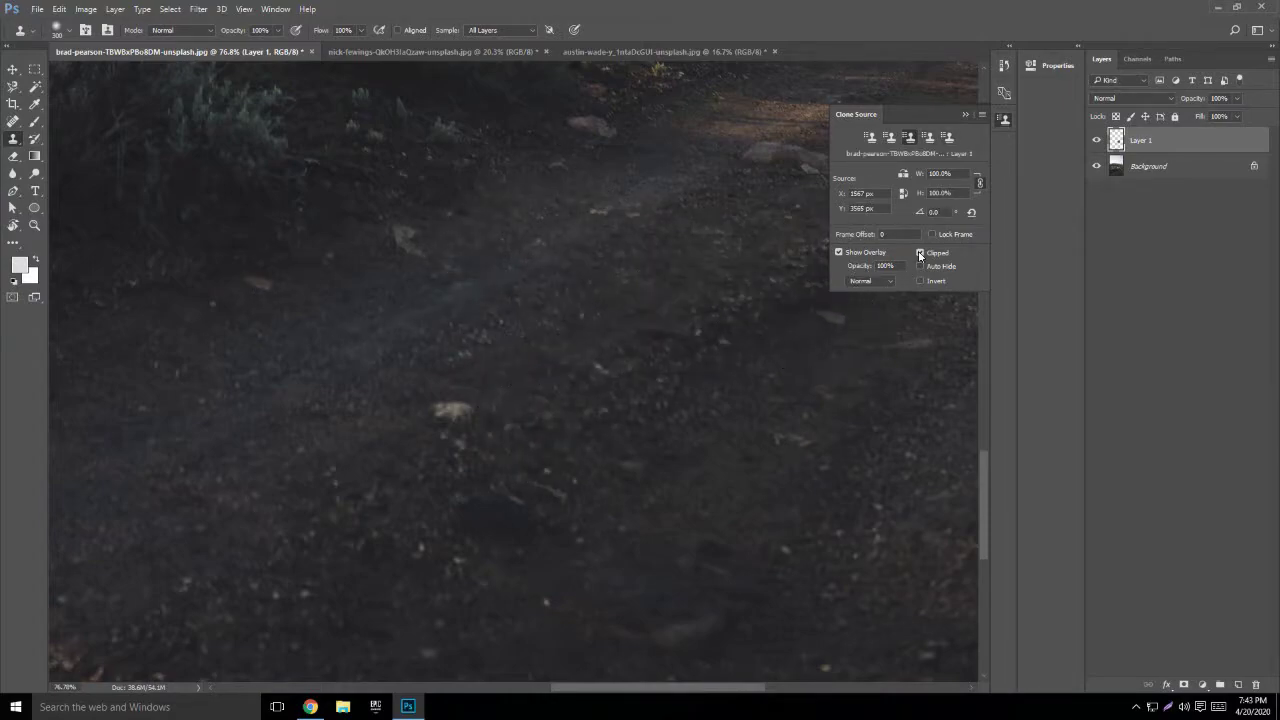
Step: Stamp copies of the three different stones around the road, alternating between the first, second and third clone sources
left_click(583, 325)
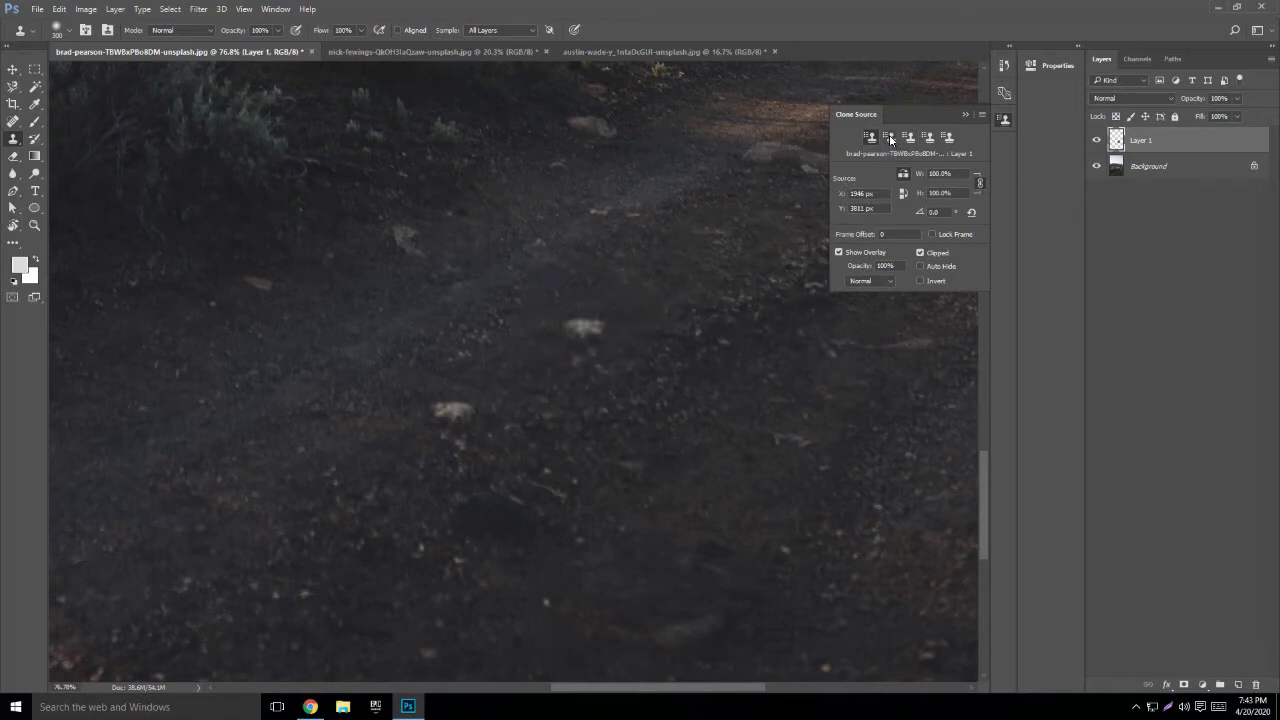
left_click(693, 400)
left_click(703, 292)
left_click(598, 238)
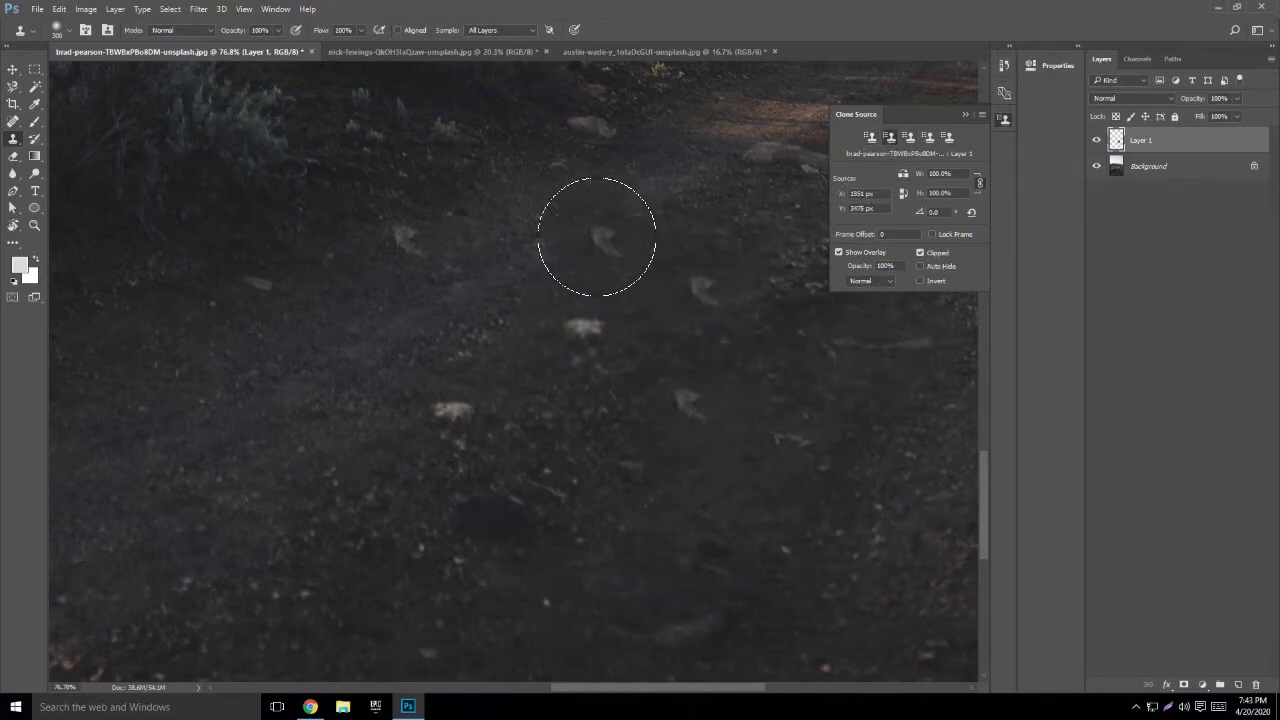
left_click(626, 503)
left_click(540, 434)
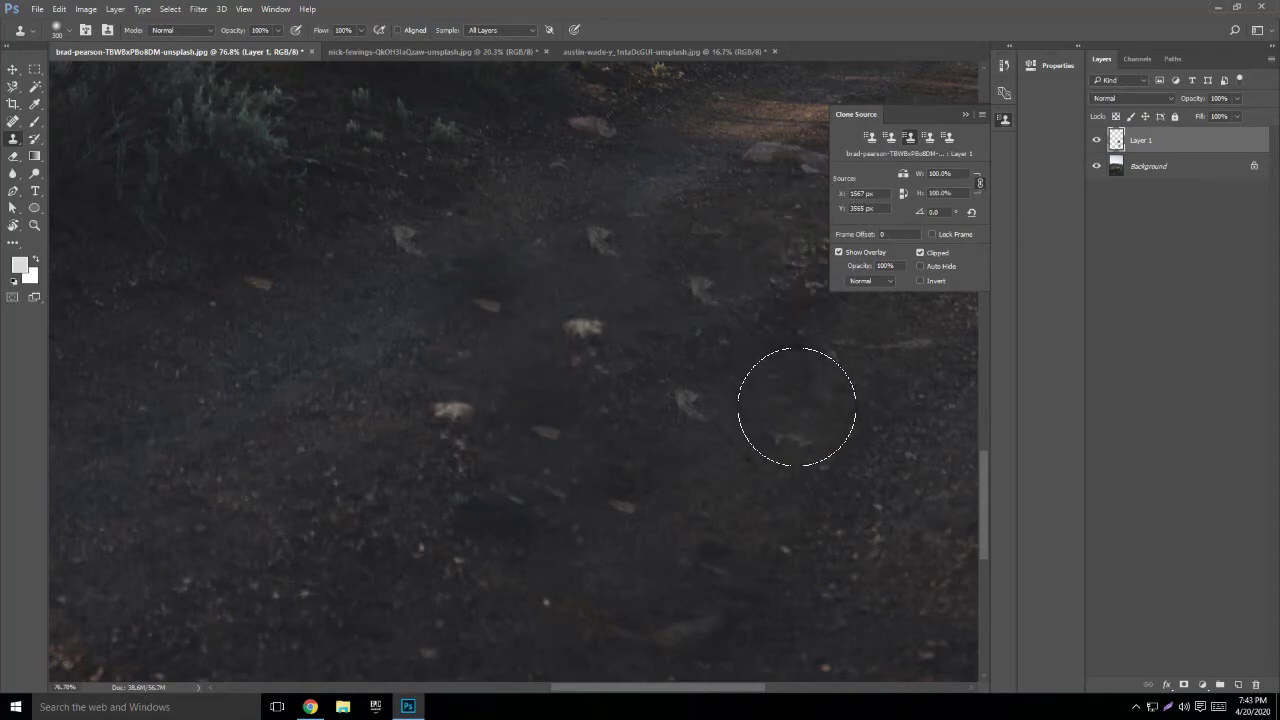
Step: Undo the stone copies stamped from the three clone sources
key("ctrl+z")
key("ctrl+z")
key("ctrl+z")
key("ctrl+z")
key("ctrl+z")
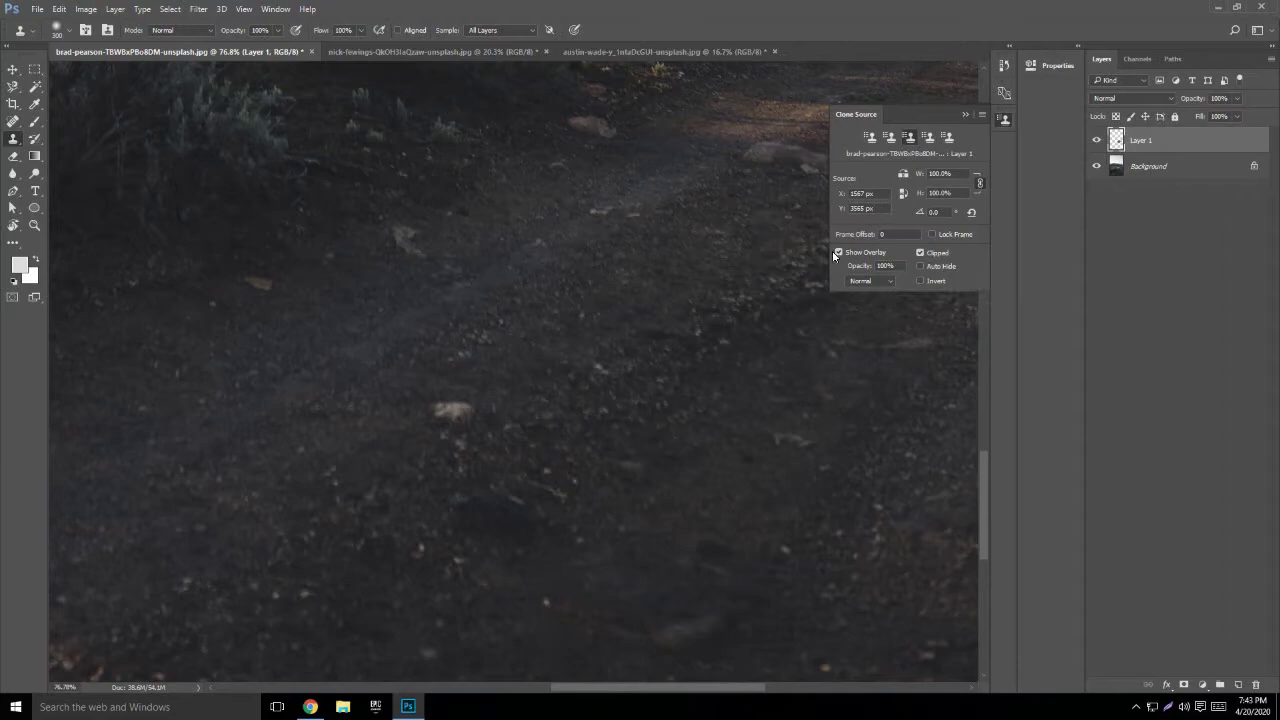
Step: Resample the pale rock as the third clone source and try stamping it farther up the road
mouse_move(448, 412)
left_mouse_down()
mouse_move(457, 443)
mouse_move(486, 294)
mouse_move(461, 405)
left_mouse_up()
key("alt")
left_click(530, 314)
key("ctrl+z")
Step: Preview the unclipped clone overlay over the landscape and set the overlay opacity to 65%
scroll(614, 290, "down", 1)
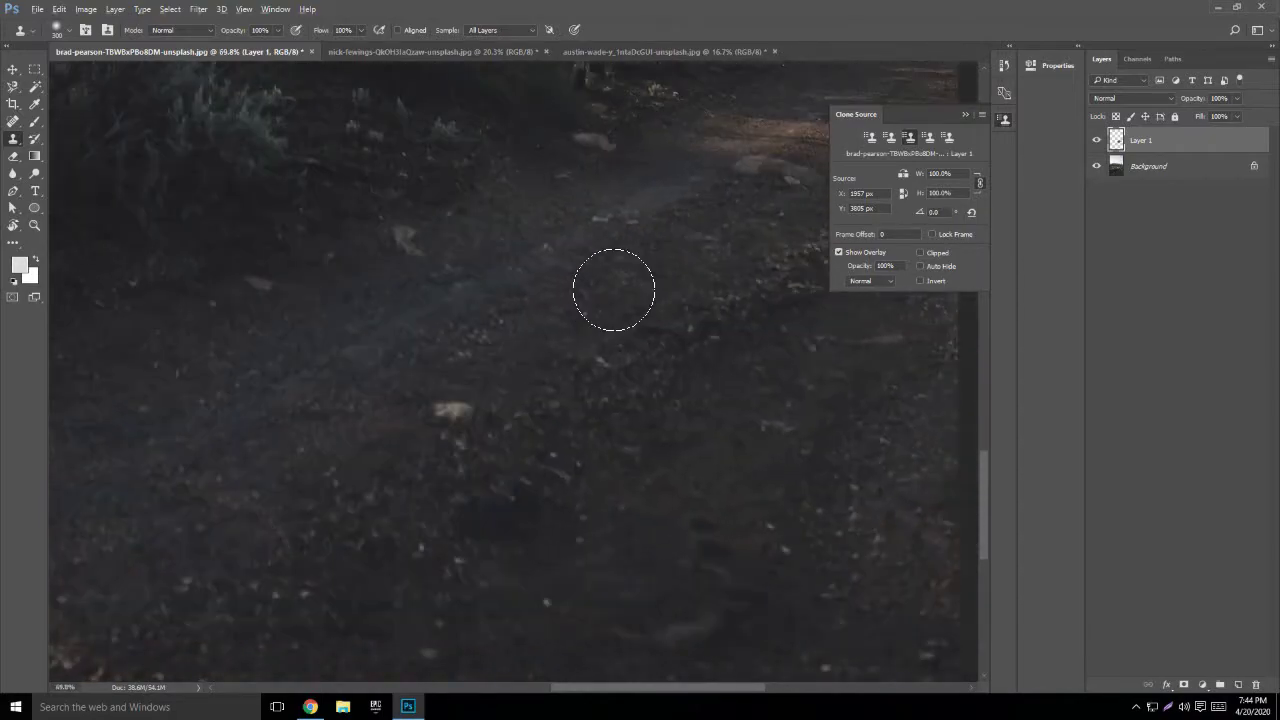
scroll(614, 290, "down", 4)
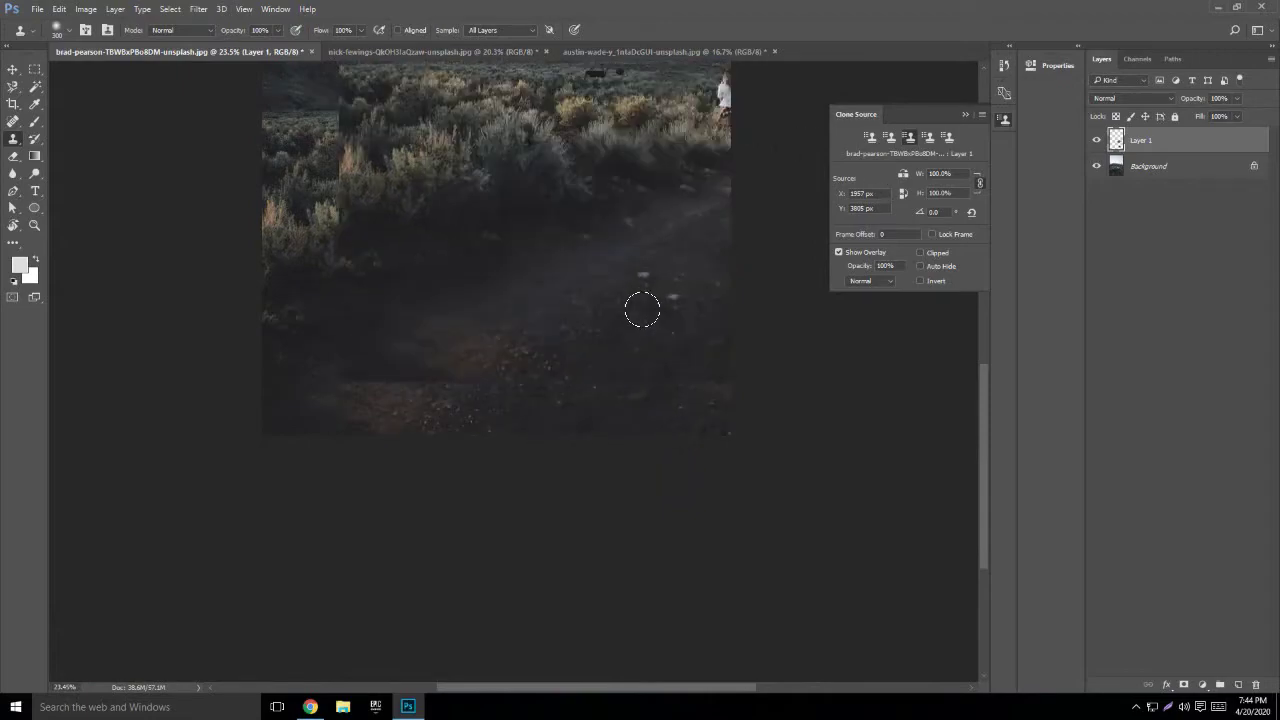
scroll(617, 317, "up", 2)
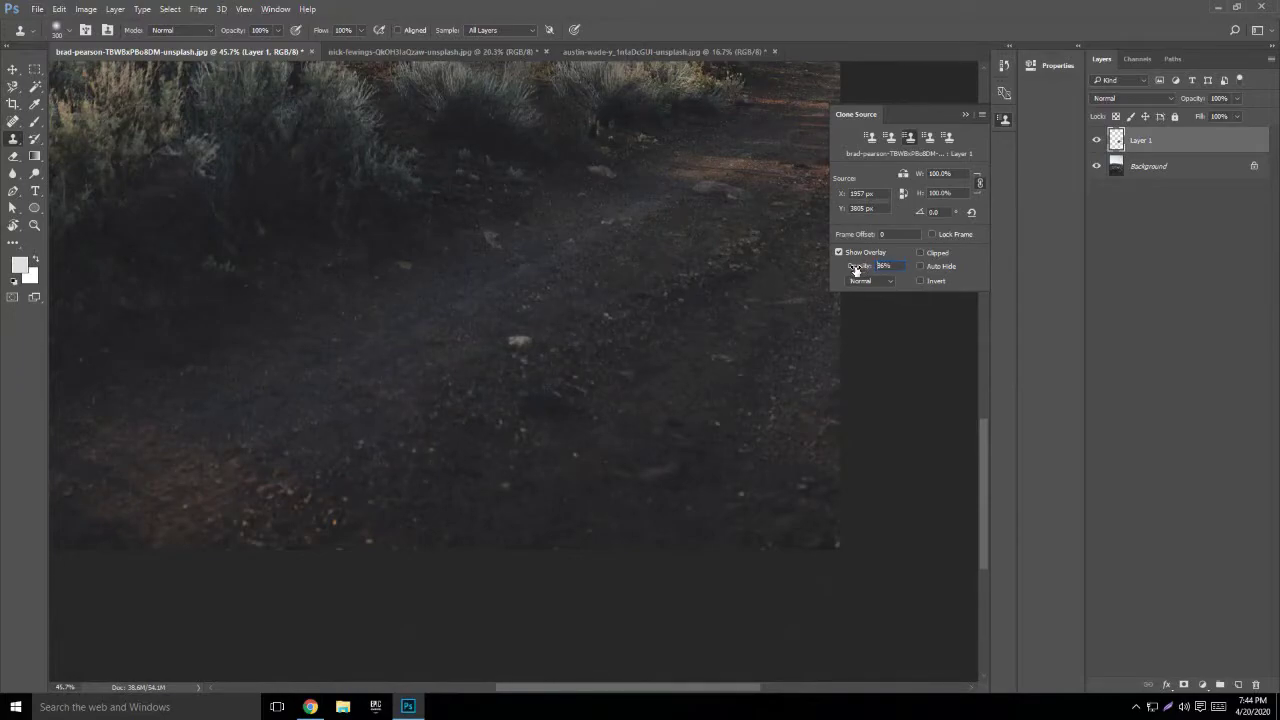
type("65")
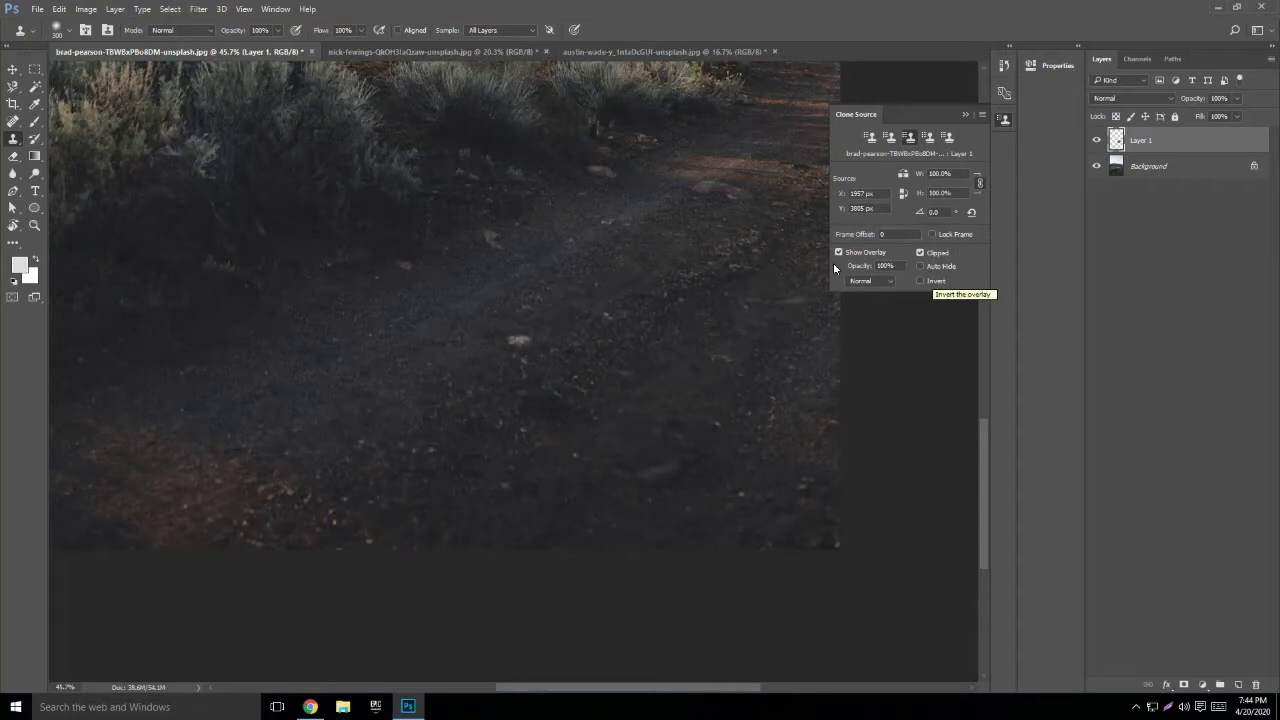
Step: Sample the pale rock, rotate the clone source to about -3°, and try stamping tilted copies nearby
scroll(572, 338, "up", 5)
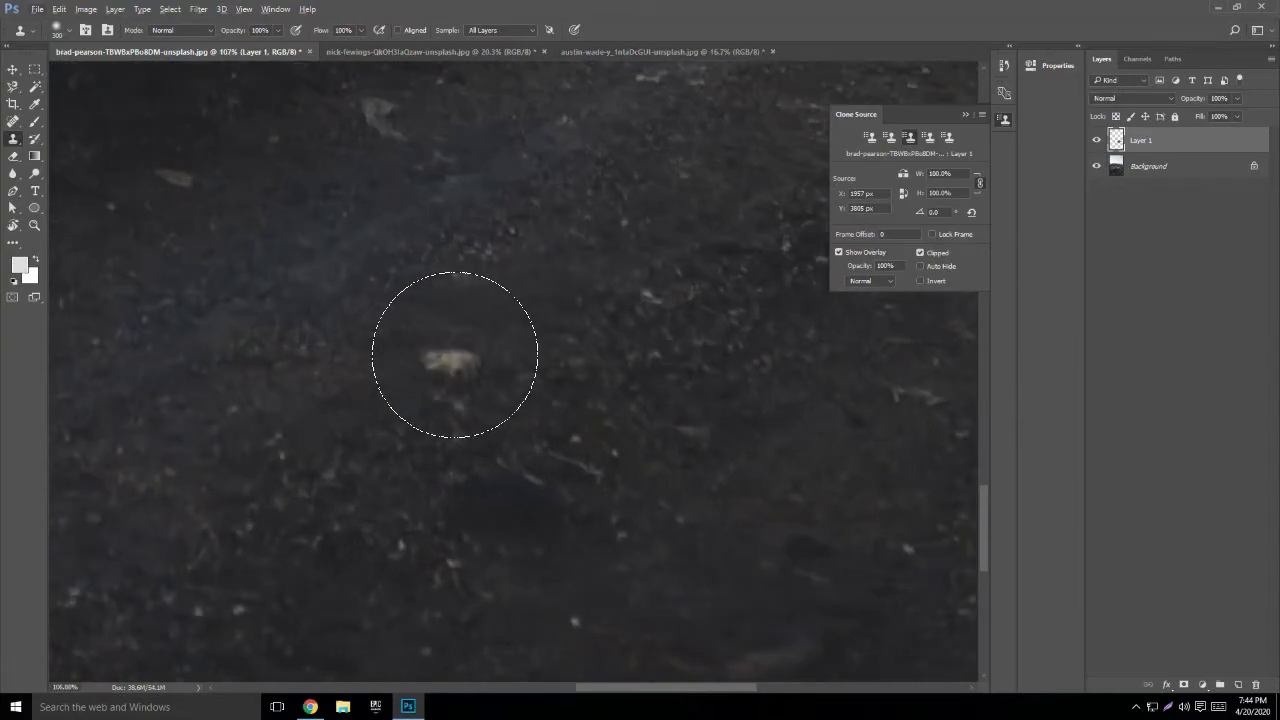
left_click(446, 357, "alt")
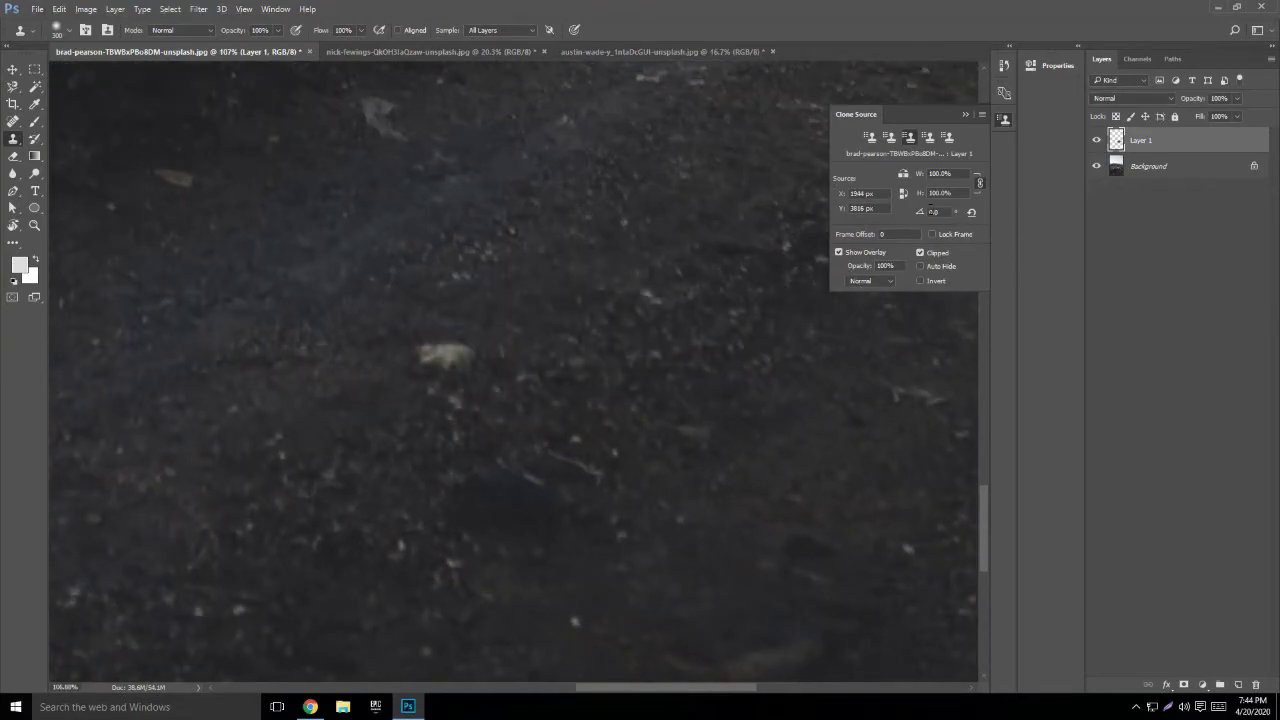
left_click_drag(922, 213, 895, 222)
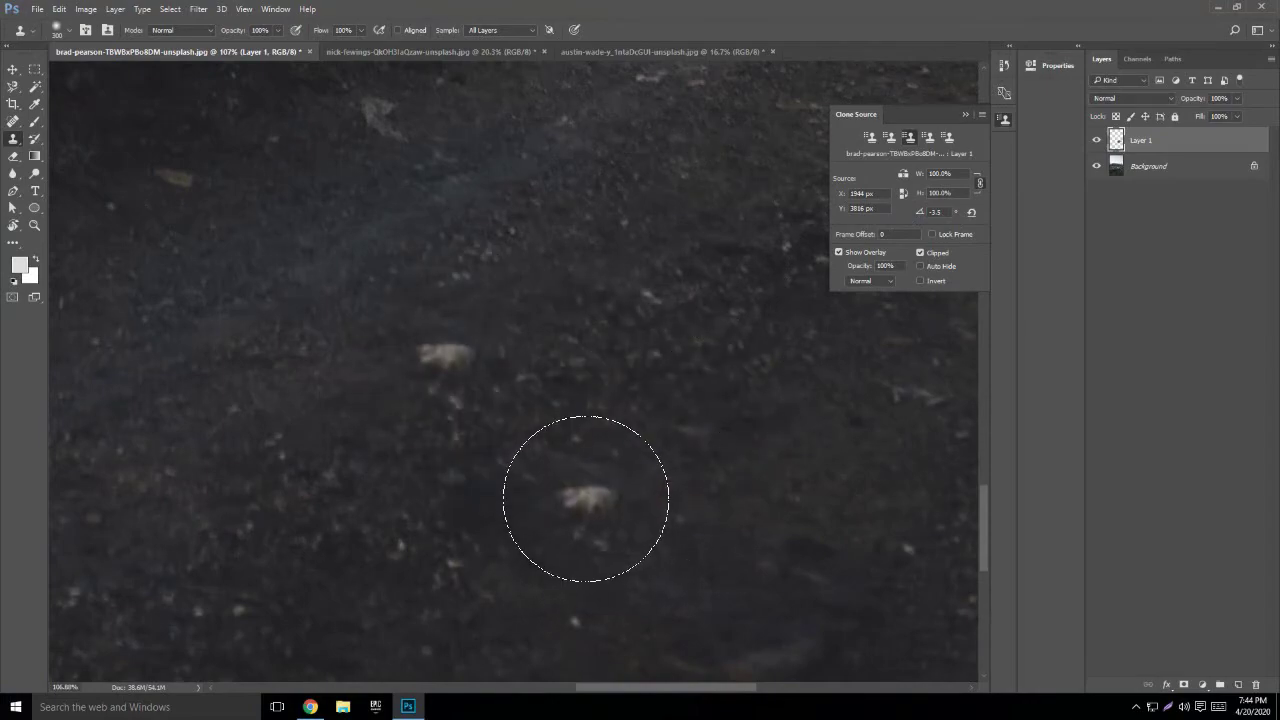
key("alt")
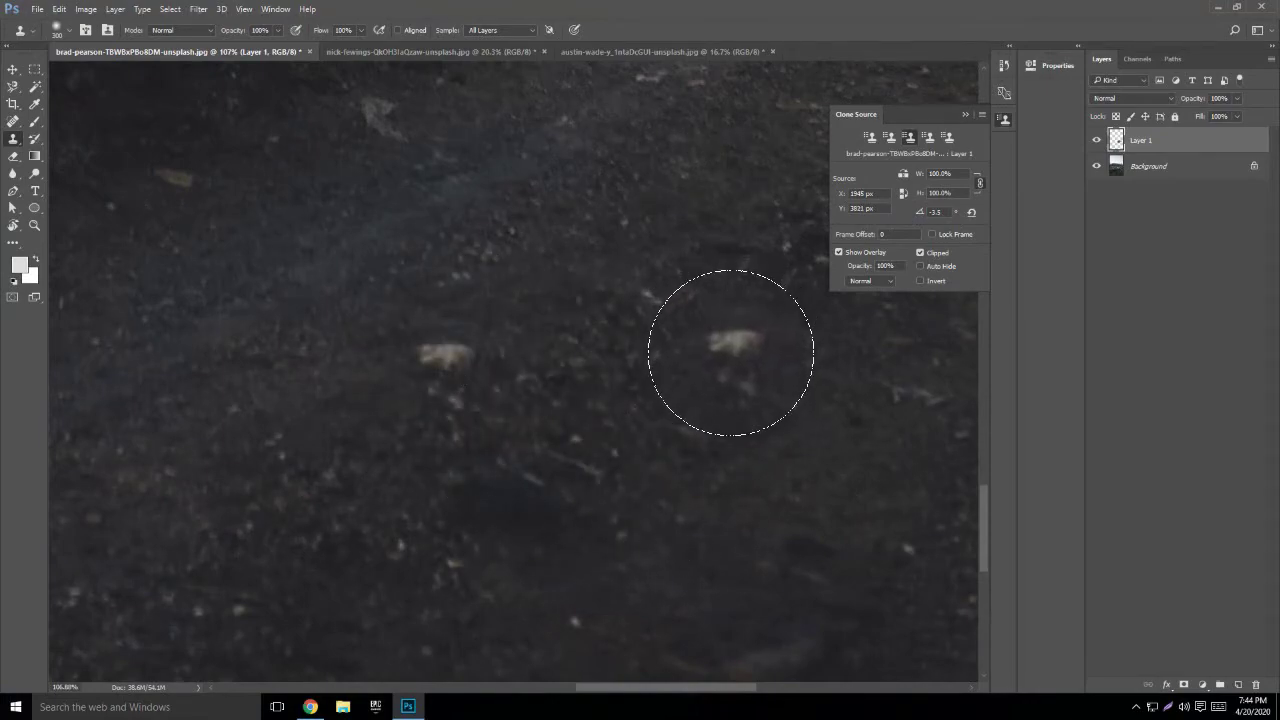
left_click(738, 392)
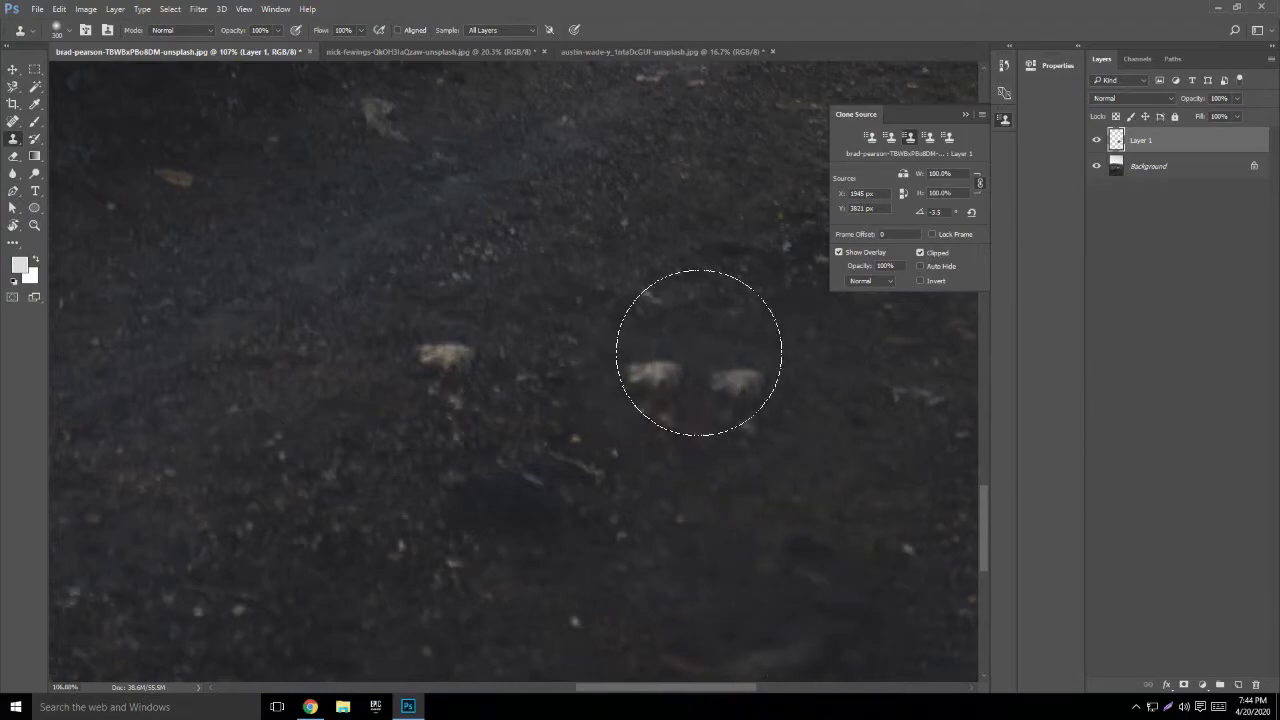
key("ctrl+z")
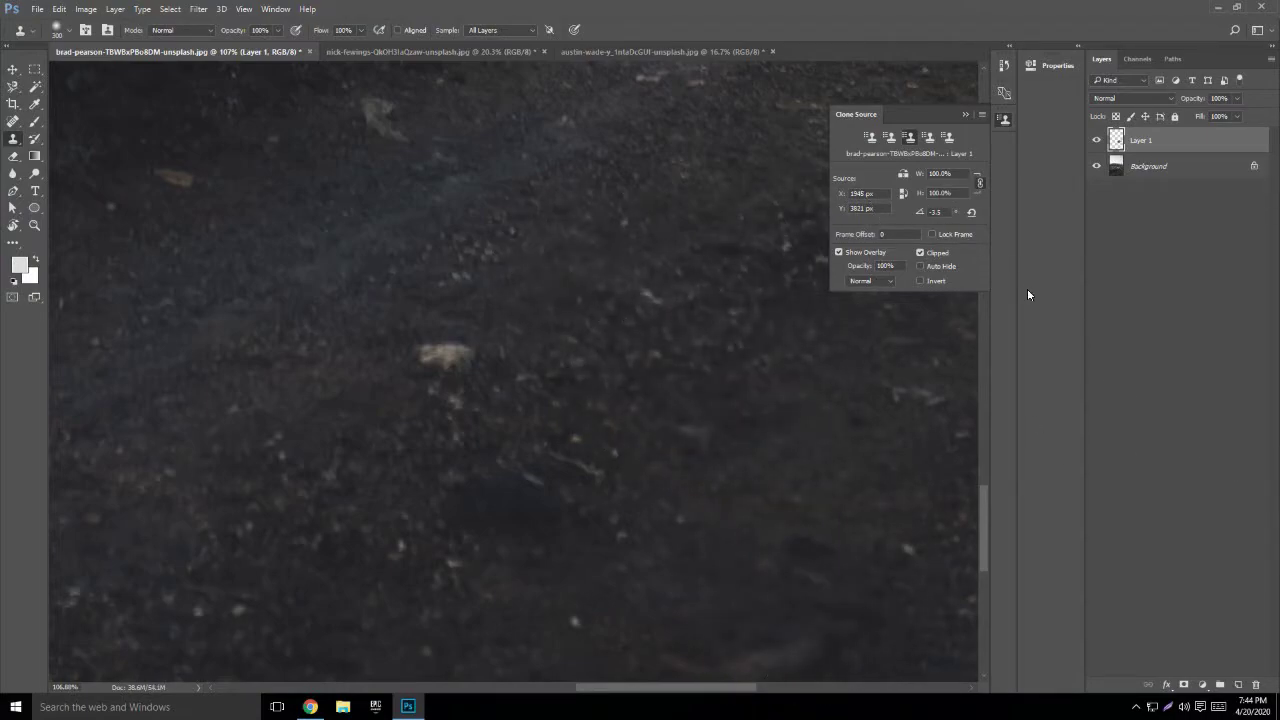
Step: Stamp two more copies of the pale rock with the clone source rotated to -17° and -52.4°
left_click_drag(912, 218, 834, 225)
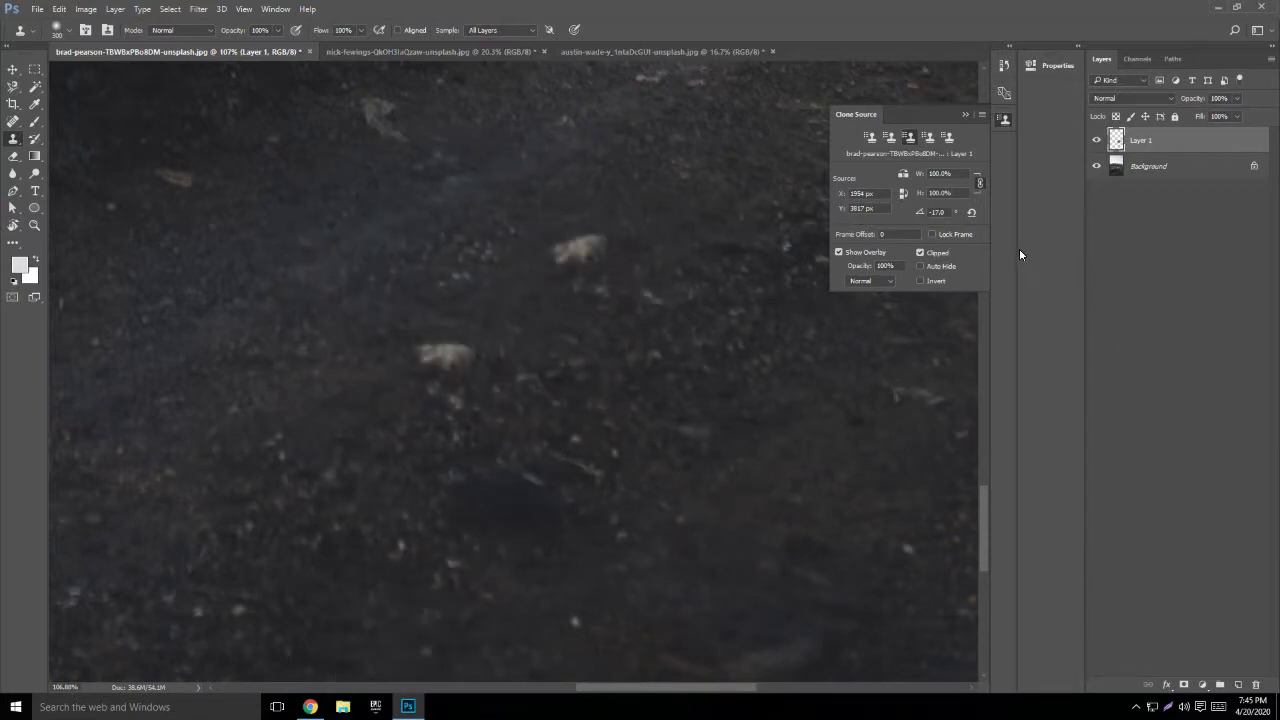
left_click_drag(918, 216, 884, 216)
left_click(293, 380)
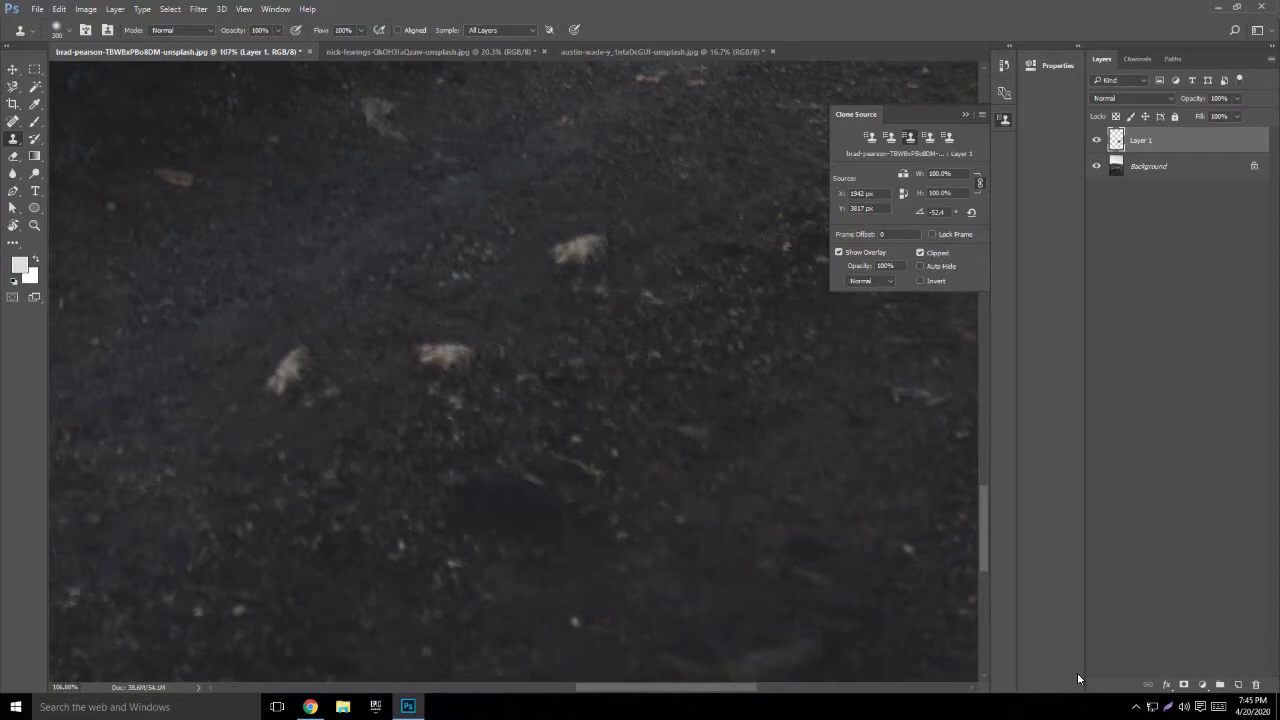
Step: Undo the two rotated rock copies on the dirt road
scroll(776, 529, "down", 4)
scroll(652, 507, "up", 4)
scroll(623, 502, "down", 1)
key("ctrl+z")
key("ctrl+z")
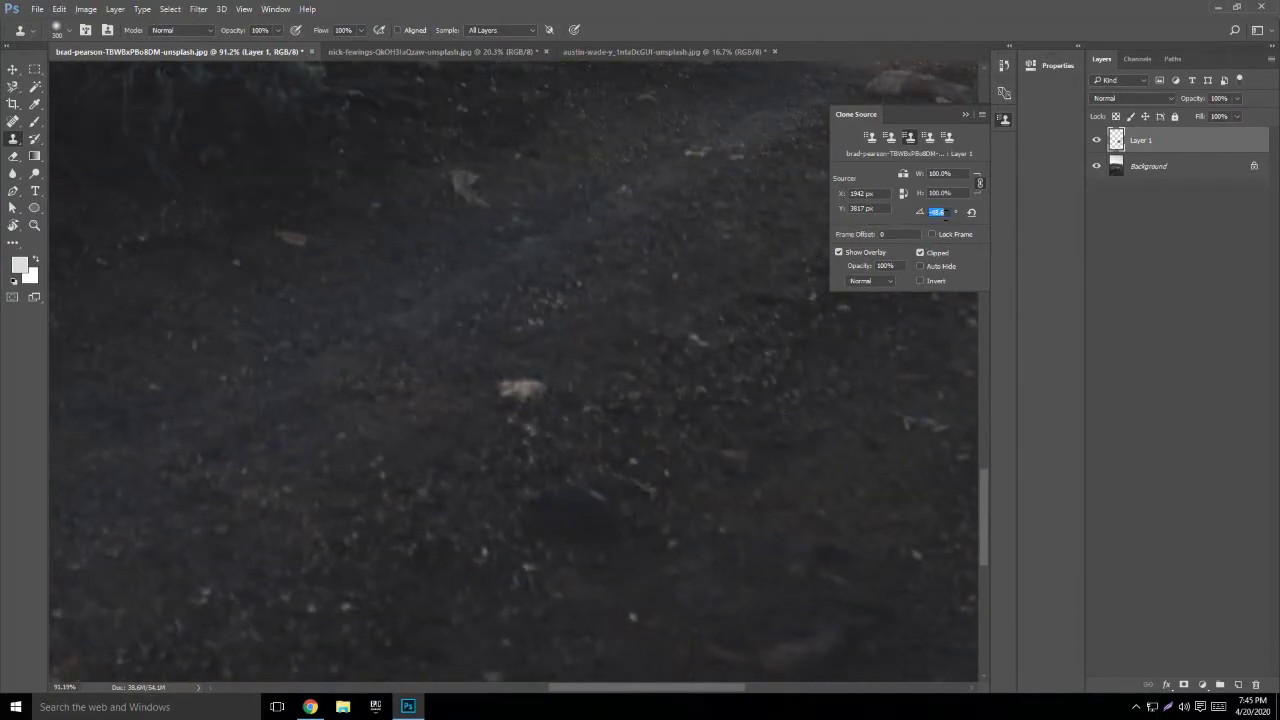
Step: Reset the clone source rotation to 0° and switch to the dog photo
type("0")
left_click(353, 50)
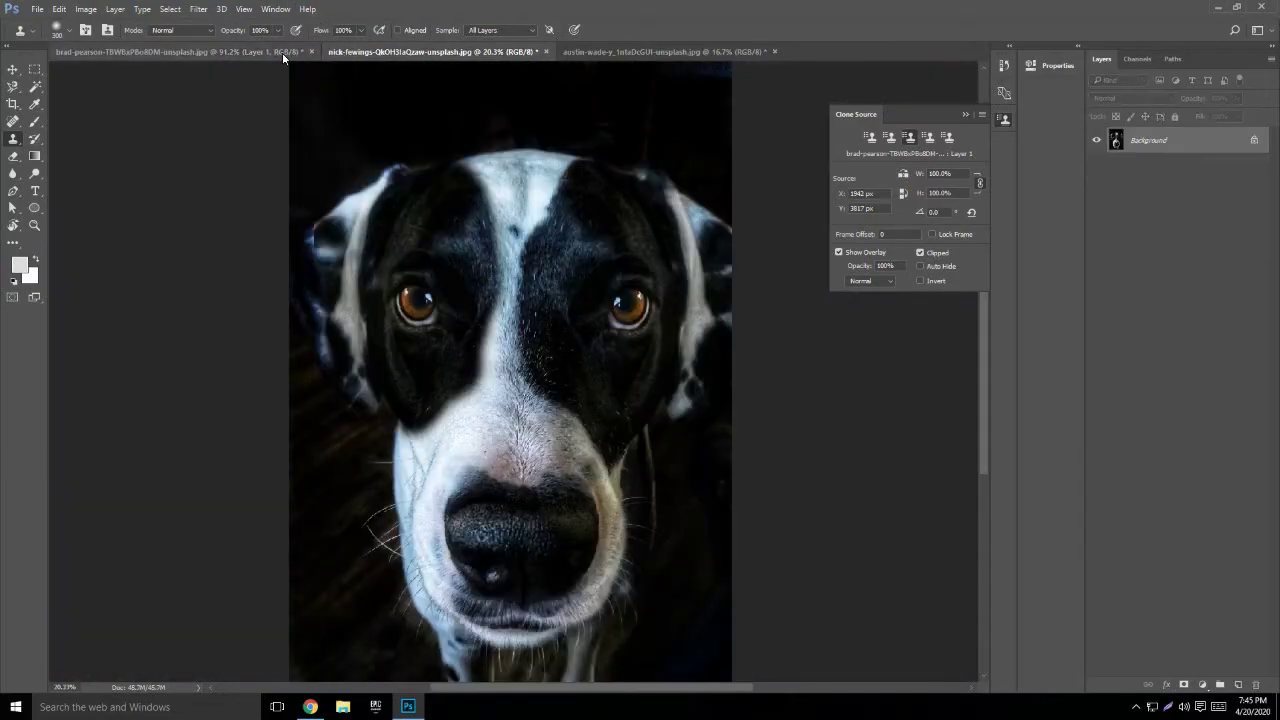
Step: Switch to the mirror-on-grass photo, make the first clone source active, and collapse the Clone Source settings
left_click(239, 51)
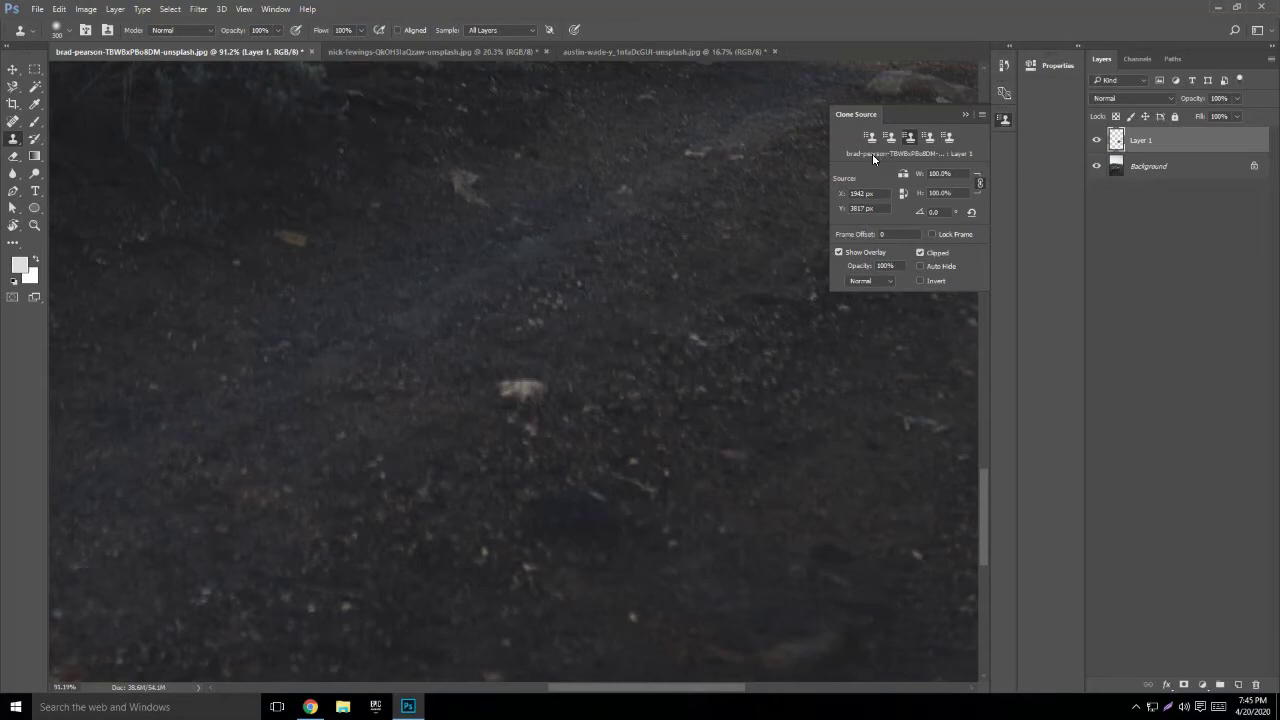
left_click(605, 51)
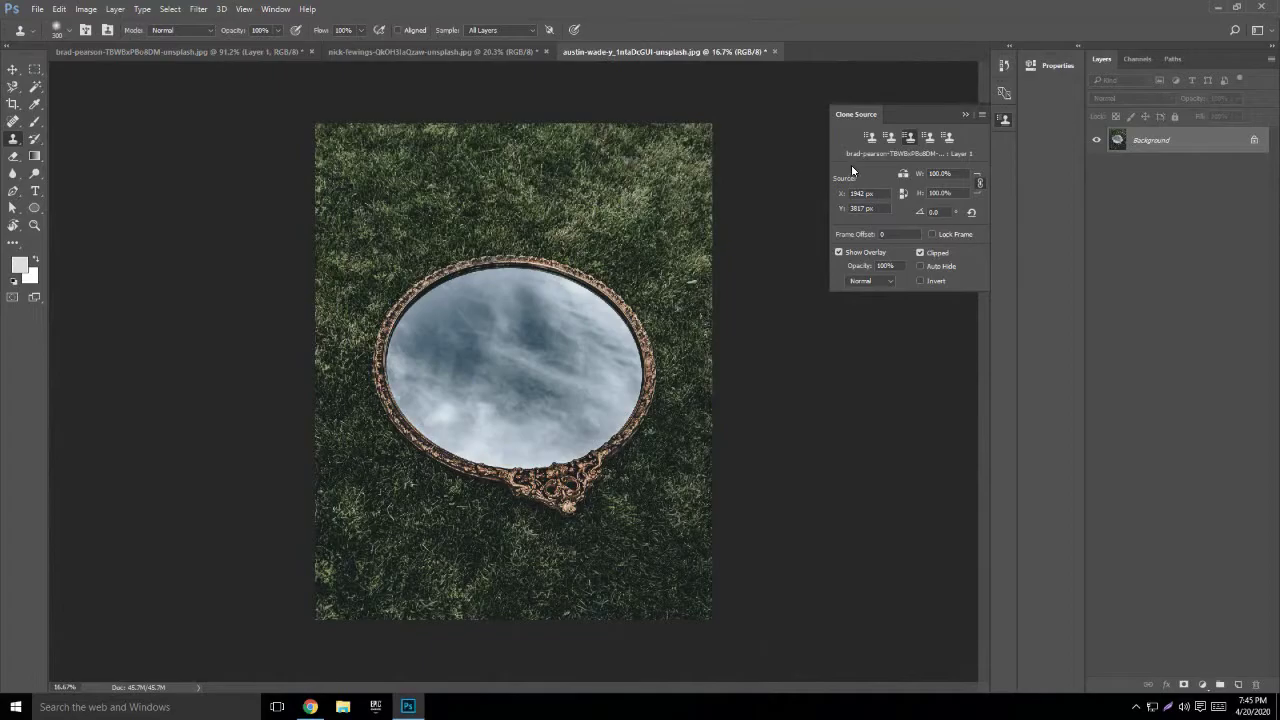
left_click(966, 114)
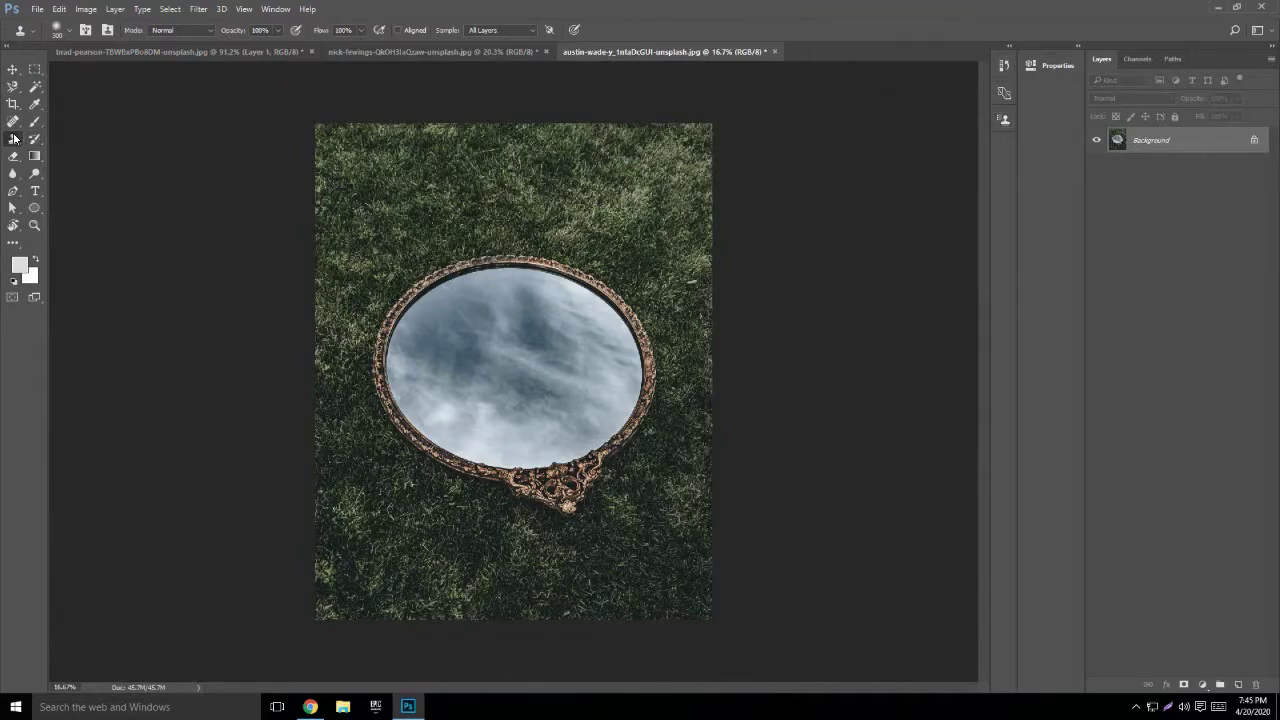
left_click(1004, 120)
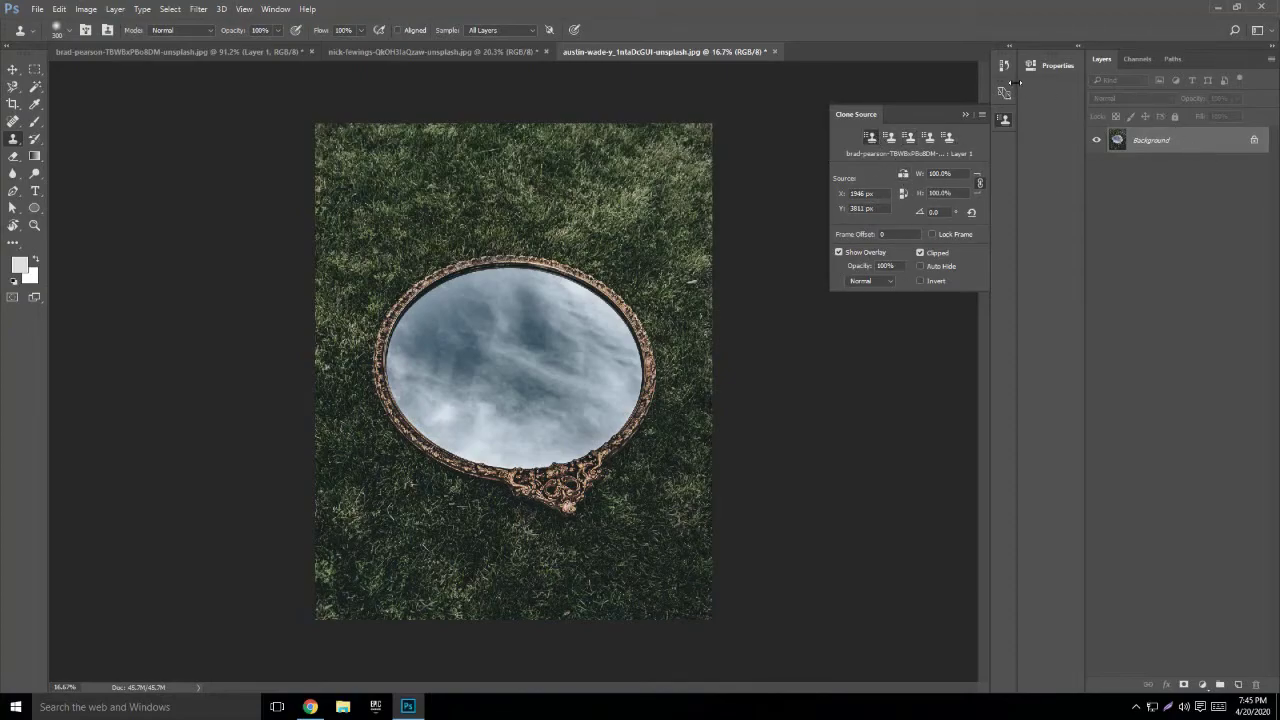
left_click(964, 114)
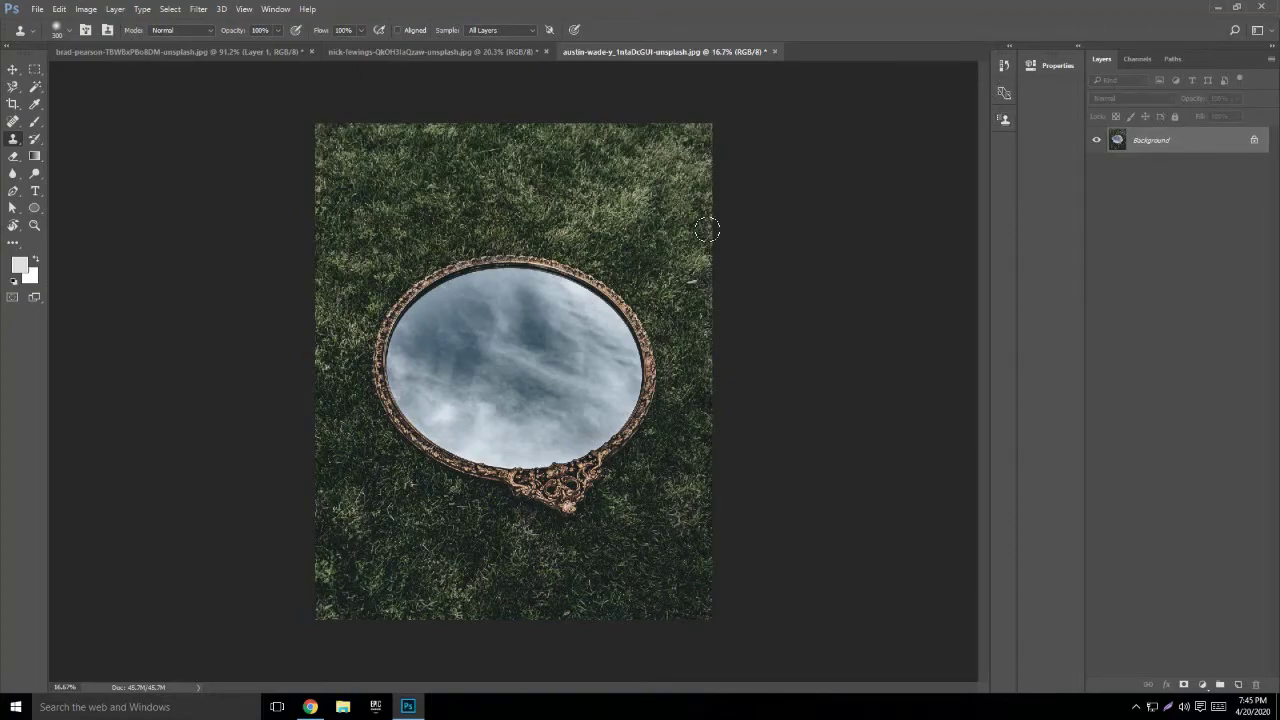
Step: Enlarge the Clone Stamp brush to 1400 px for covering the mirror
scroll(457, 265, "up", 3)
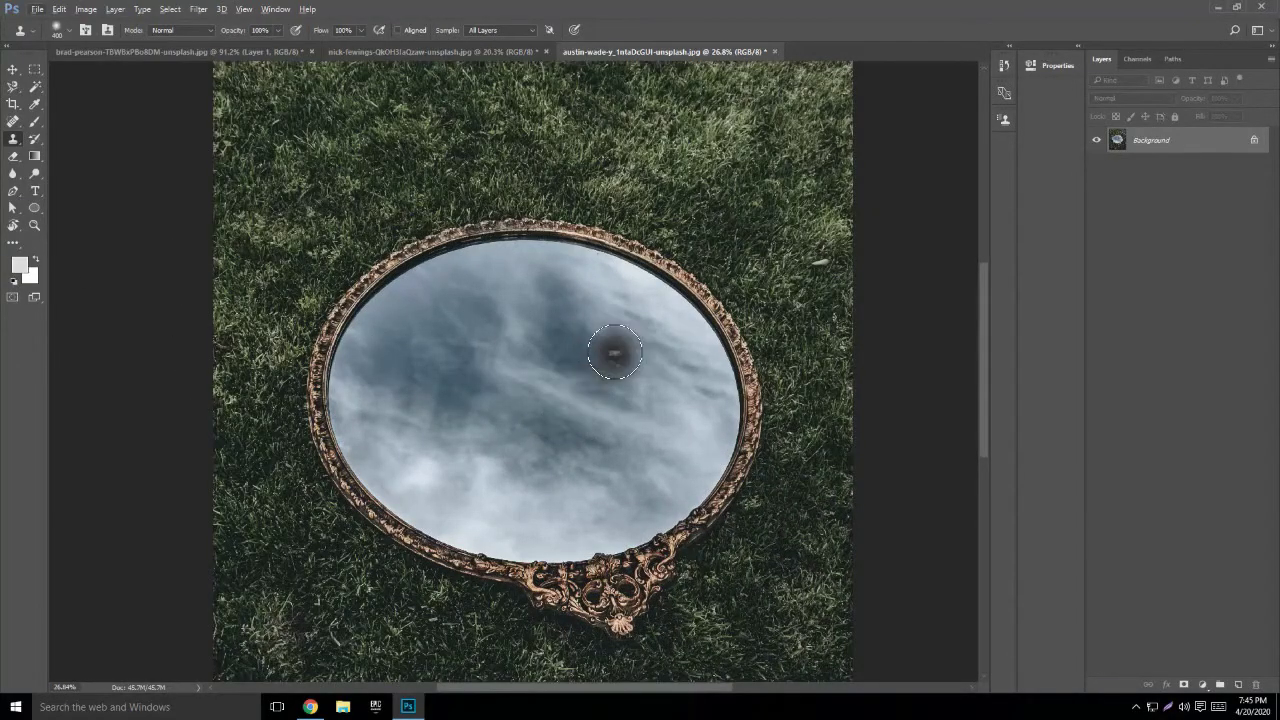
key("bracketright")
key("bracketright")
key("bracketright")
key("bracketright")
key("bracketright")
key("bracketright")
key("bracketright")
key("bracketright")
key("bracketright")
key("bracketright")
key("bracketright")
key("bracketright")
key("bracketright")
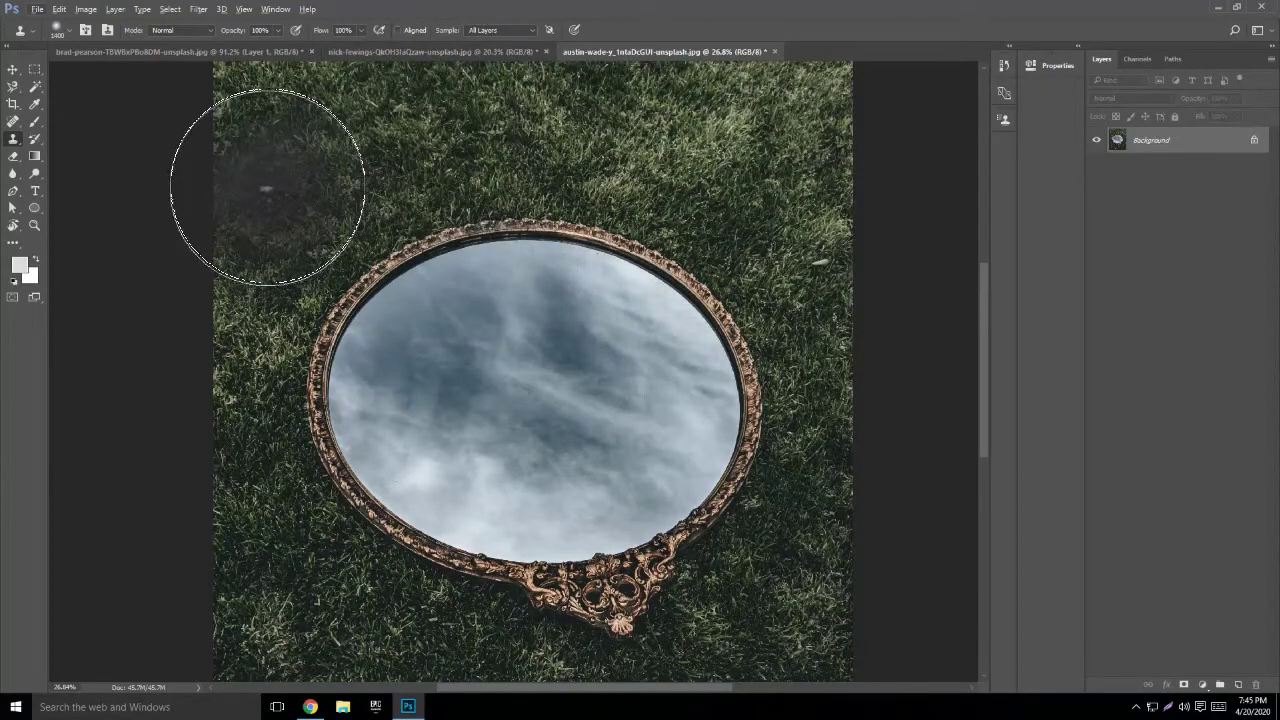
Step: Try cloning grass sampled above the mirror over its upper frame, and undo the strokes
left_click(327, 122, "alt")
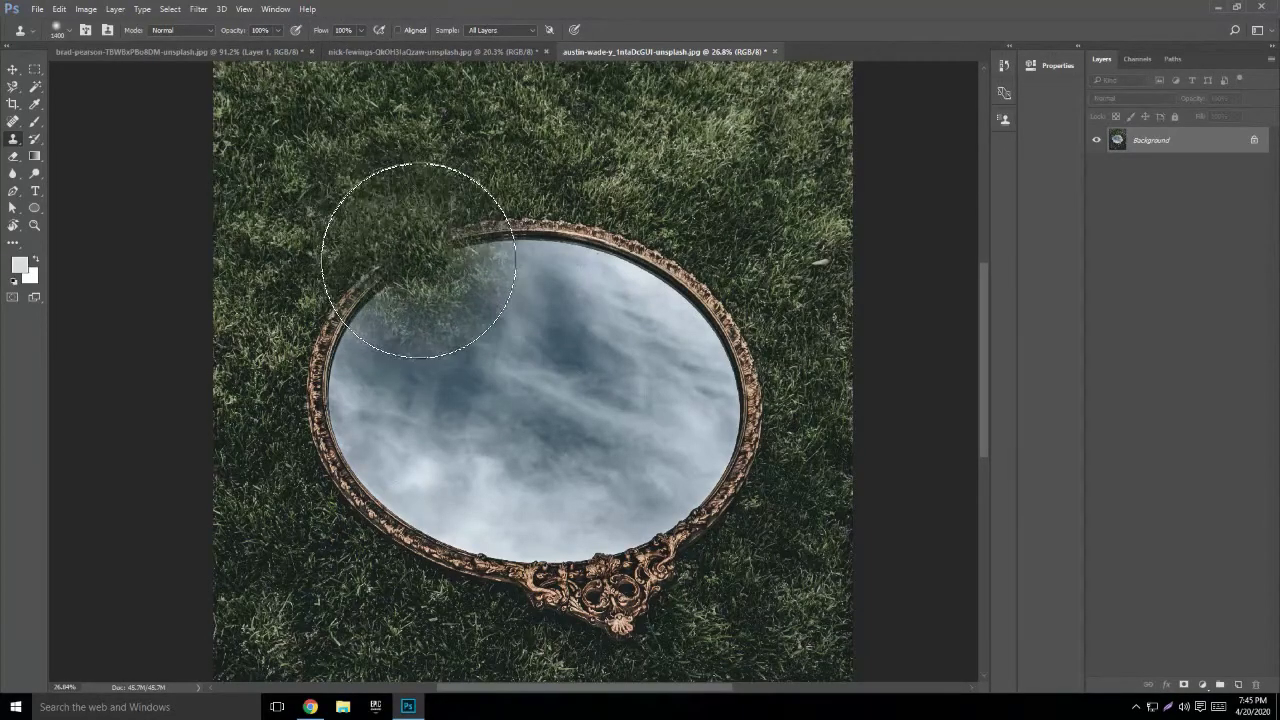
mouse_move(486, 259)
left_mouse_down()
mouse_move(687, 262)
mouse_move(714, 190)
left_mouse_up()
key("ctrl+alt+z")
key("ctrl+alt+z")
key("ctrl+alt+z")
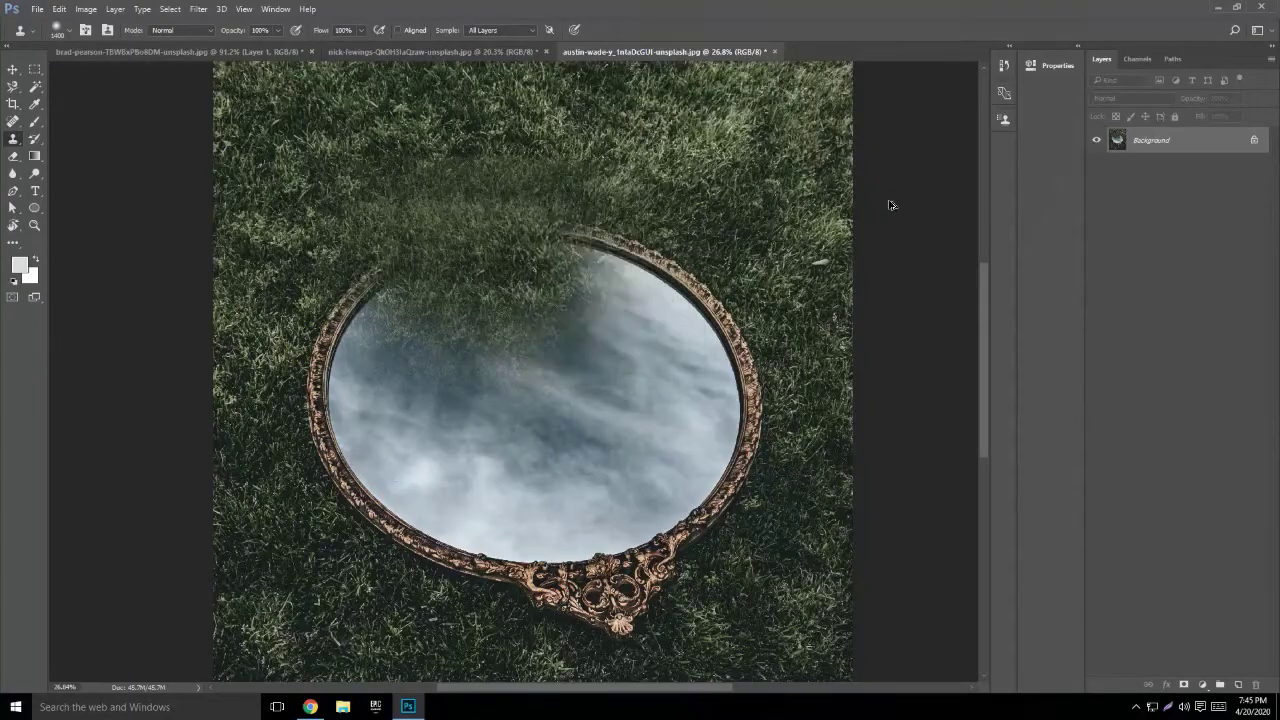
key("ctrl+alt+z")
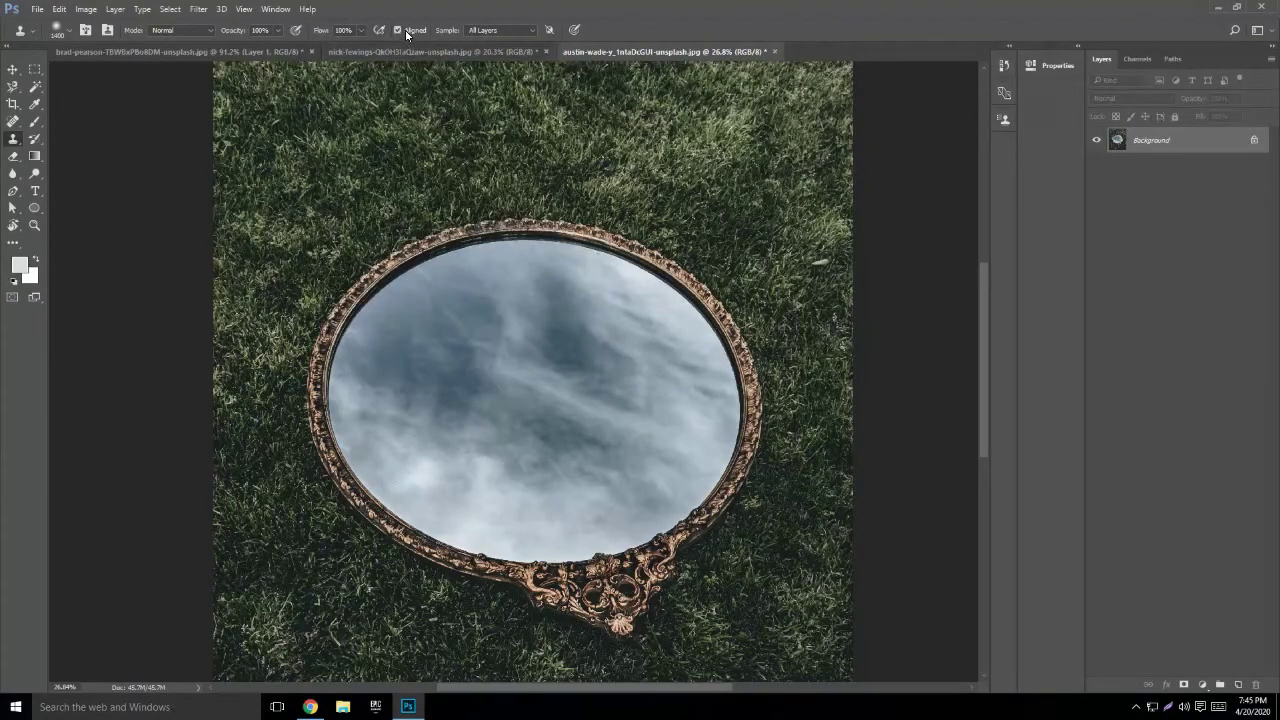
Step: Turn on Aligned sampling and clone grass over the upper part of the mirror
scroll(370, 157, "up", 2)
scroll(370, 157, "down", 5)
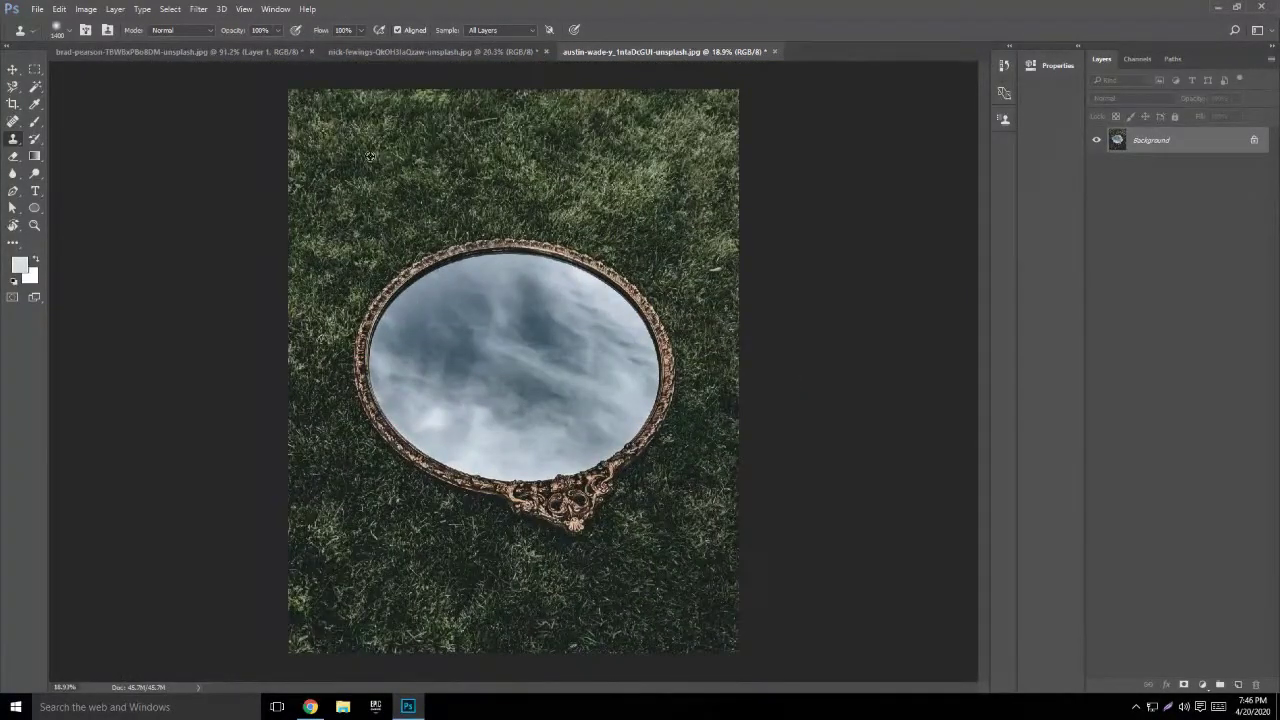
mouse_move(395, 265)
left_mouse_down()
mouse_move(425, 300)
mouse_move(525, 290)
mouse_move(552, 263)
mouse_move(625, 320)
mouse_move(610, 350)
mouse_move(490, 262)
left_mouse_up()
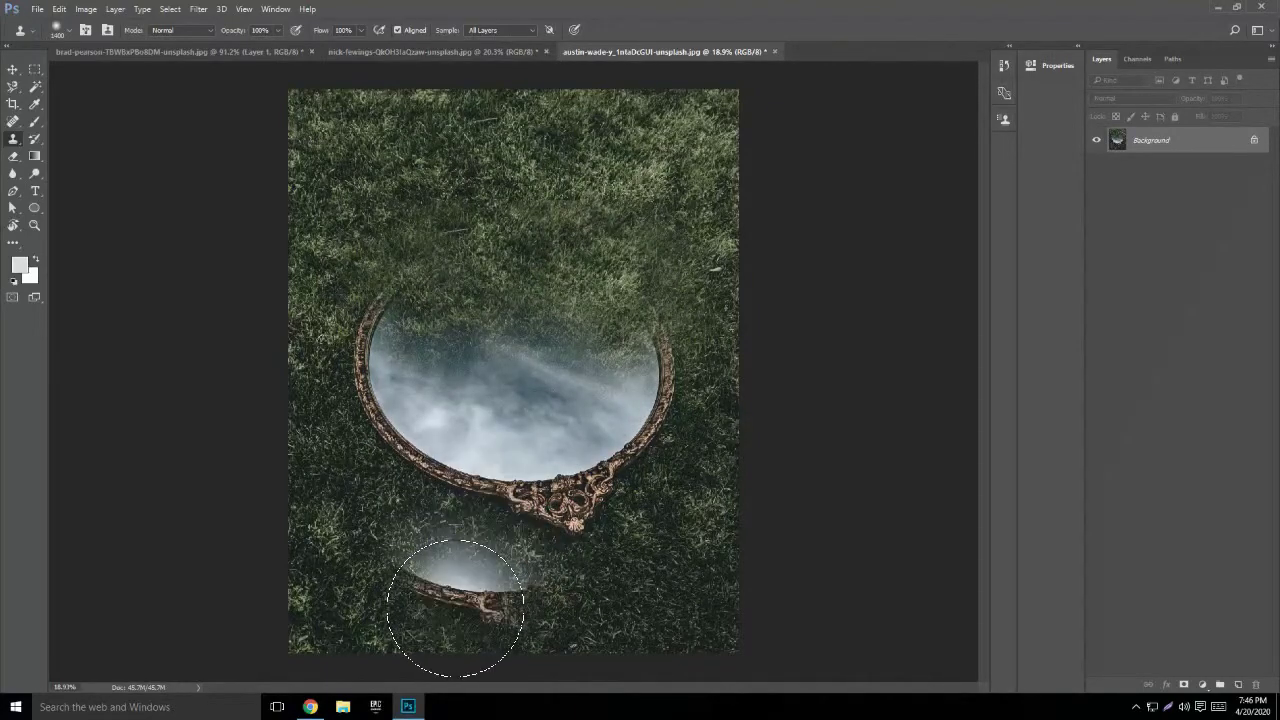
Step: Sample grass from the photo's lower left area and clone it over the rest of the mirror and its ornate frame
left_click(344, 600, "alt")
mouse_move(386, 491)
left_mouse_down()
mouse_move(450, 440)
mouse_move(465, 520)
mouse_move(500, 485)
mouse_move(600, 440)
mouse_move(645, 455)
mouse_move(540, 490)
mouse_move(643, 411)
mouse_move(650, 300)
left_mouse_up()
mouse_move(475, 518)
left_mouse_down()
mouse_move(512, 430)
mouse_move(508, 378)
mouse_move(584, 378)
mouse_move(615, 470)
left_mouse_up()
mouse_move(592, 264)
left_mouse_down()
mouse_move(543, 300)
mouse_move(480, 318)
left_mouse_up()
left_click(363, 572, "alt")
mouse_move(400, 471)
left_mouse_down()
mouse_move(386, 364)
mouse_move(468, 446)
mouse_move(456, 364)
mouse_move(549, 480)
left_mouse_up()
Step: Sample lighter grass near the photo's upper corners and paint it over the former mirror area to blend the patches
left_click(634, 190, "alt")
mouse_move(560, 290)
left_mouse_down()
mouse_move(414, 243)
mouse_move(395, 315)
left_mouse_up()
left_click(343, 188, "alt")
mouse_move(390, 245)
left_mouse_down()
mouse_move(374, 314)
mouse_move(434, 486)
mouse_move(505, 365)
mouse_move(665, 535)
left_mouse_up()
scroll(664, 533, "down", 2)
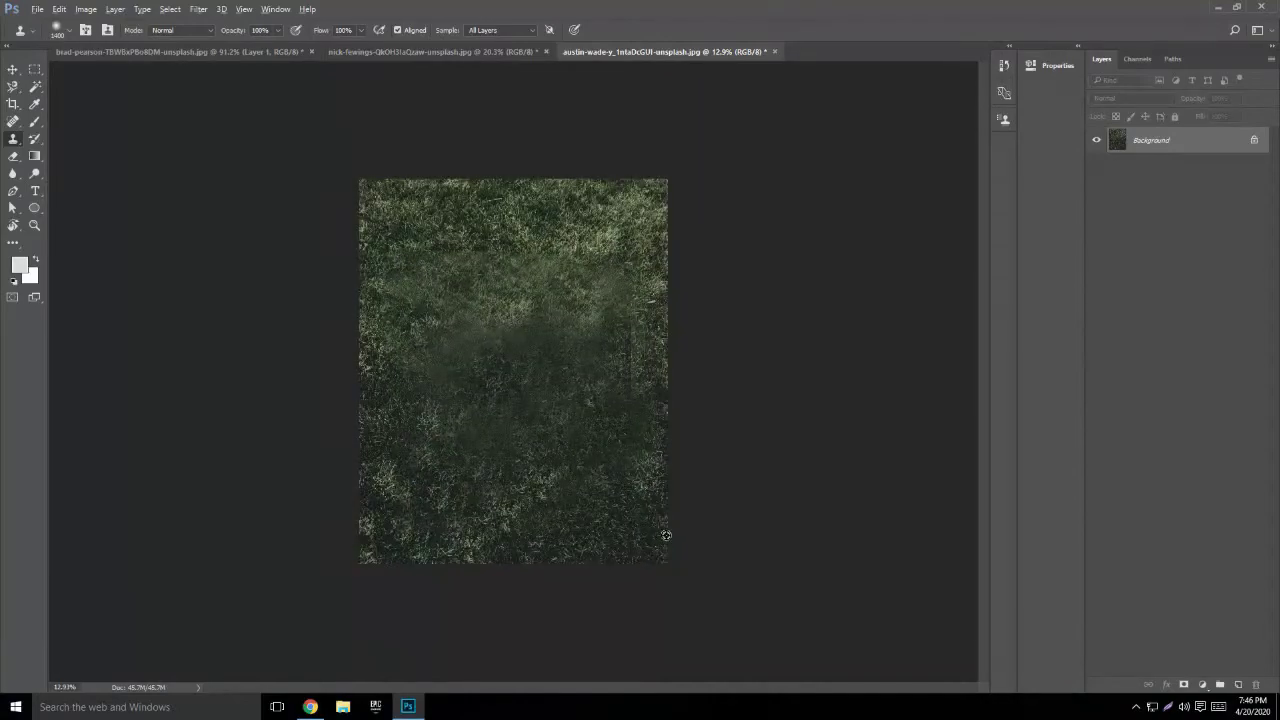
scroll(589, 466, "up", 3)
scroll(591, 462, "down", 3)
scroll(591, 462, "up", 2)
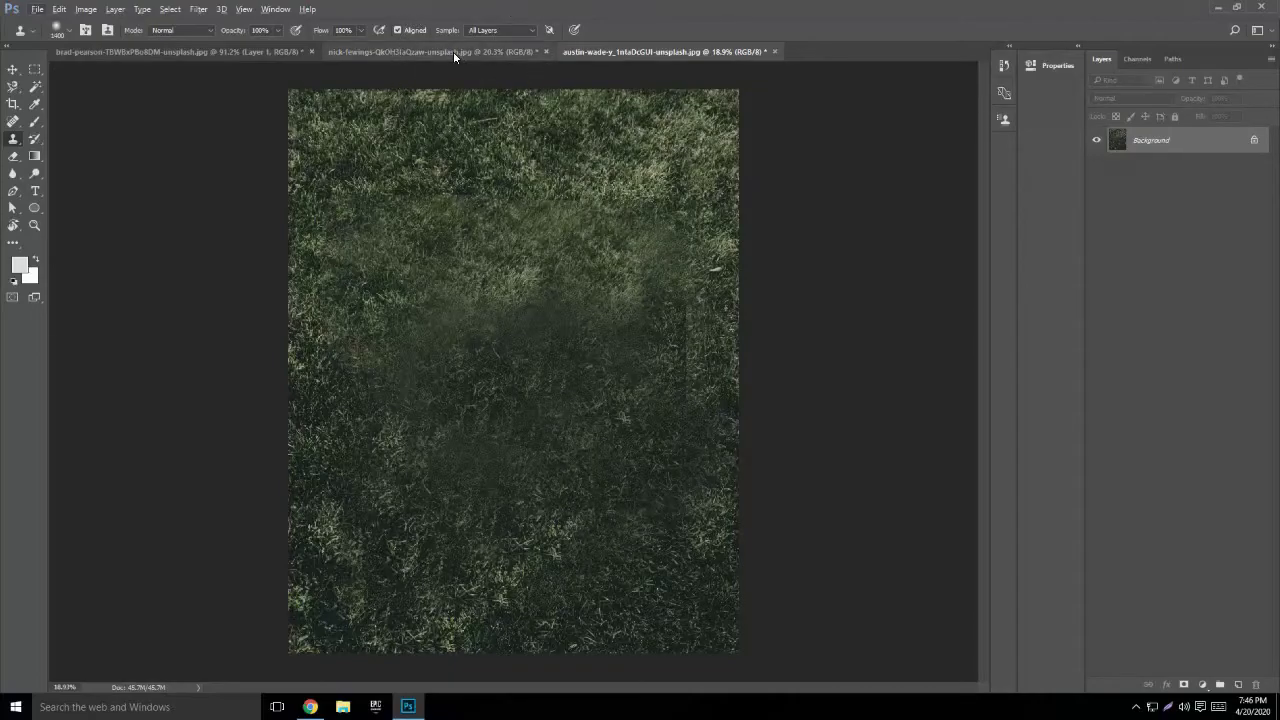
Step: Switch to the landscape photo, sample the pale rock, reduce the brush to 250 px, and stamp a copy of the rock on the road
left_click(201, 55)
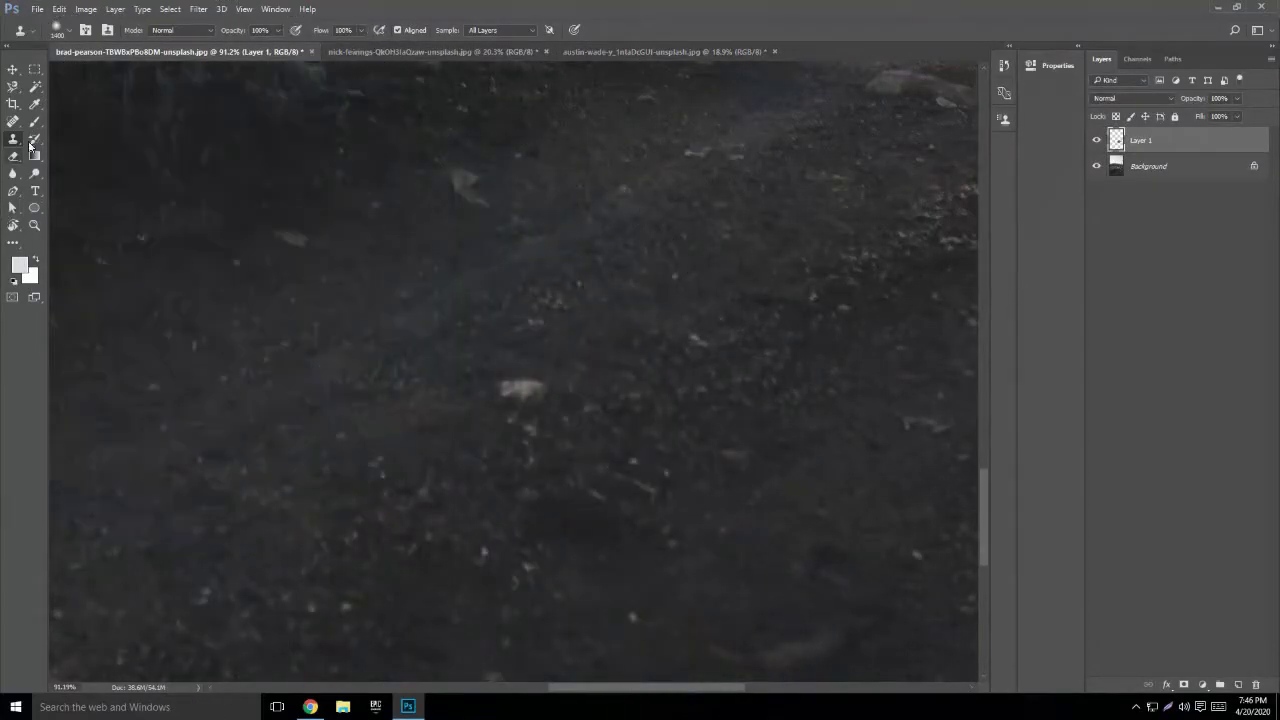
left_click(541, 391, "alt")
key("bracketleft")
key("bracketleft")
key("bracketleft")
key("bracketleft")
key("bracketleft")
key("bracketleft")
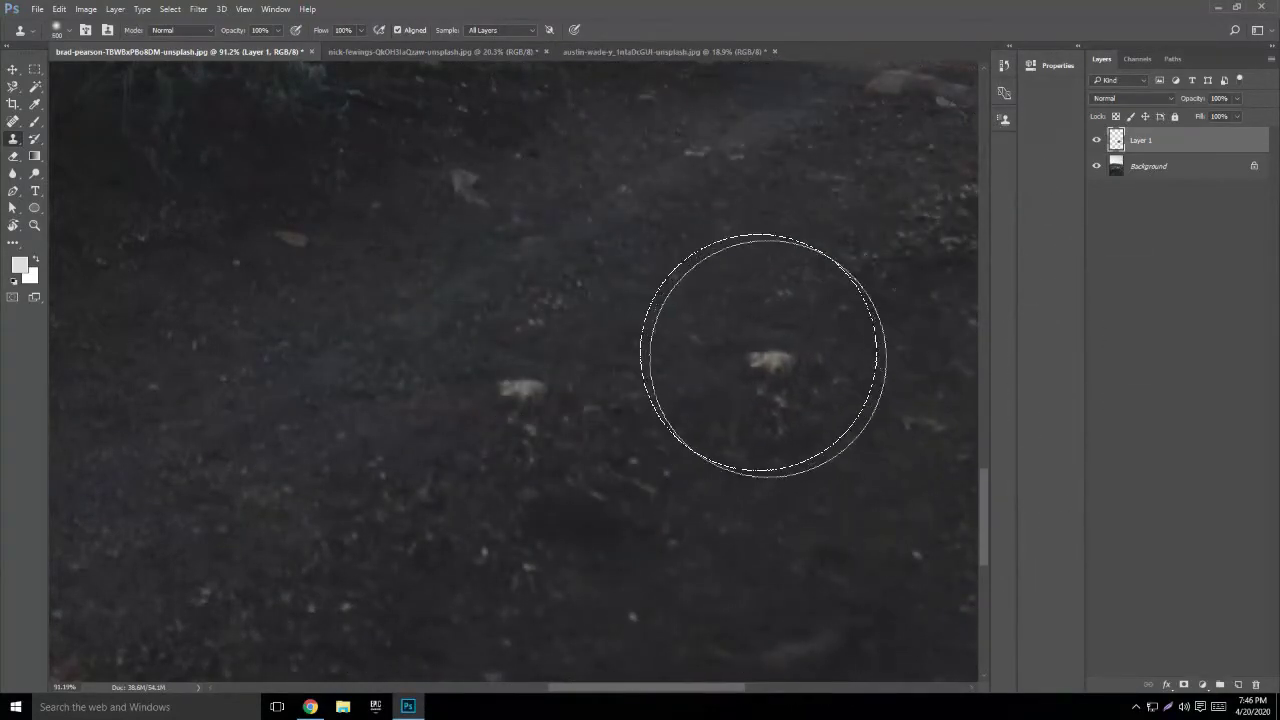
key("bracketleft")
key("bracketleft")
key("bracketleft")
key("bracketleft")
scroll(566, 506, "down", 3)
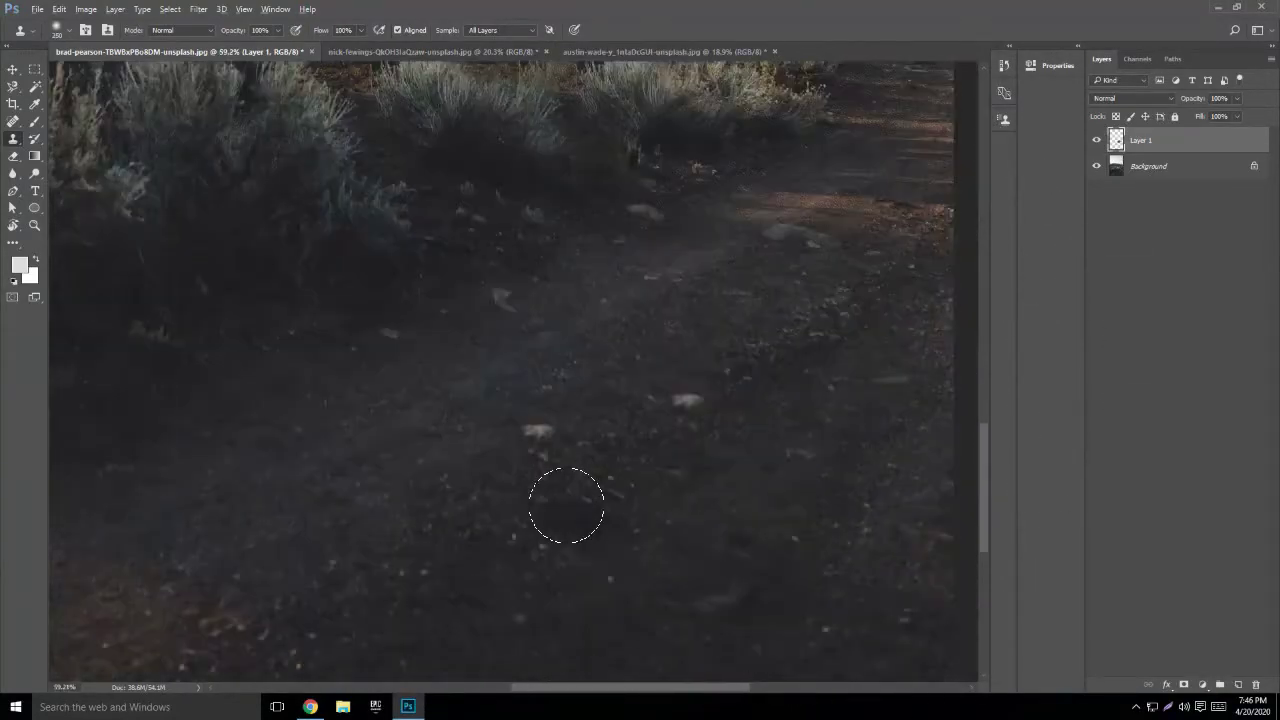
Step: Remove the two black cows in the field by cloning nearby sagebrush over them
scroll(566, 506, "down", 3)
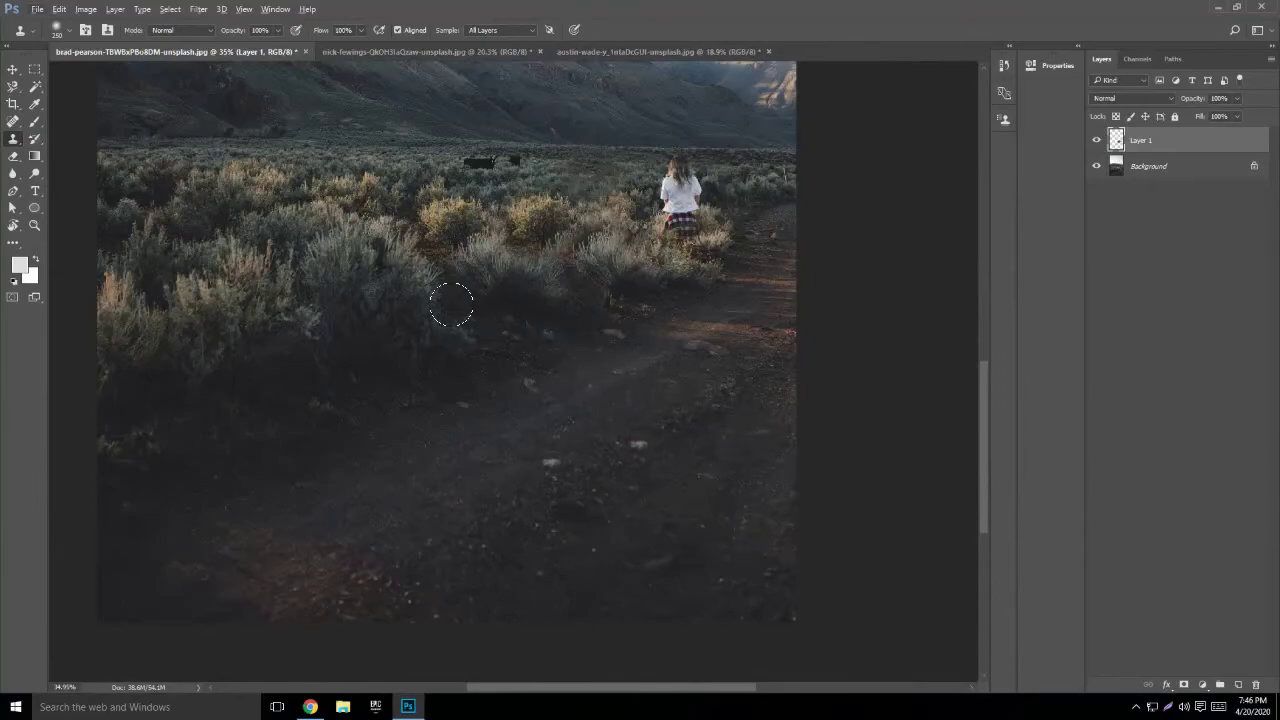
scroll(823, 71, "up", 5)
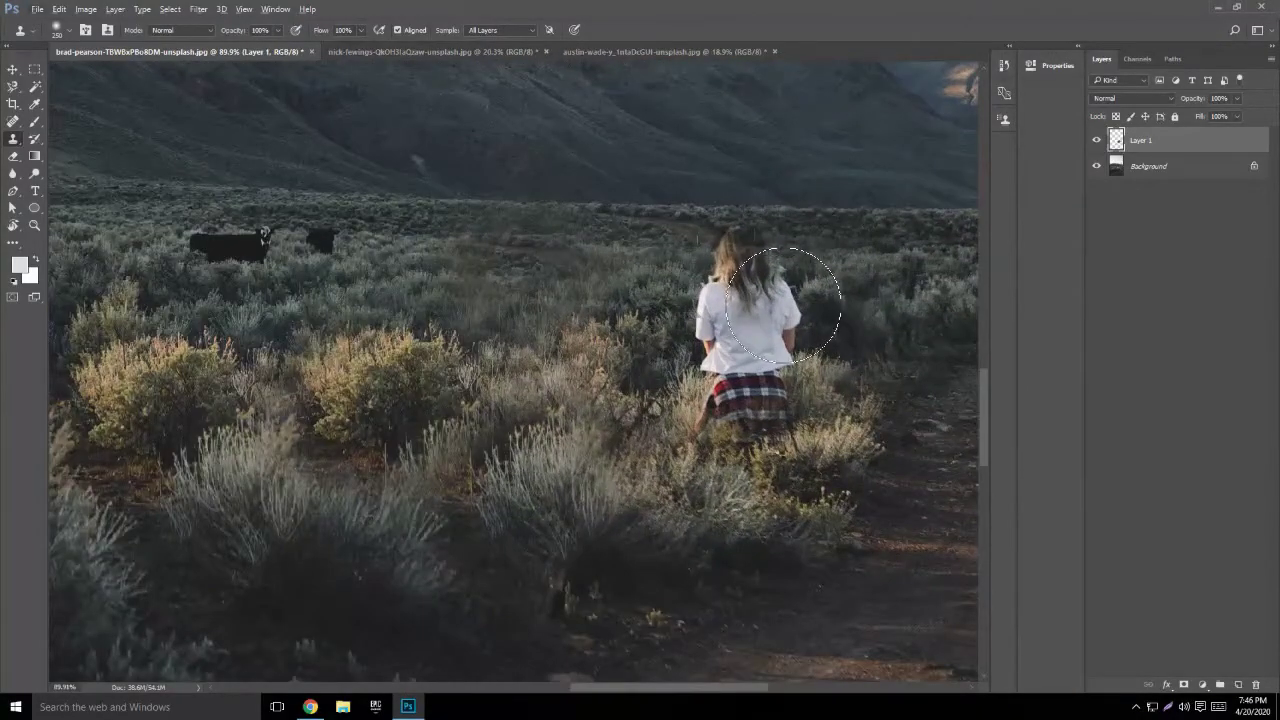
scroll(98, 237, "up", 3)
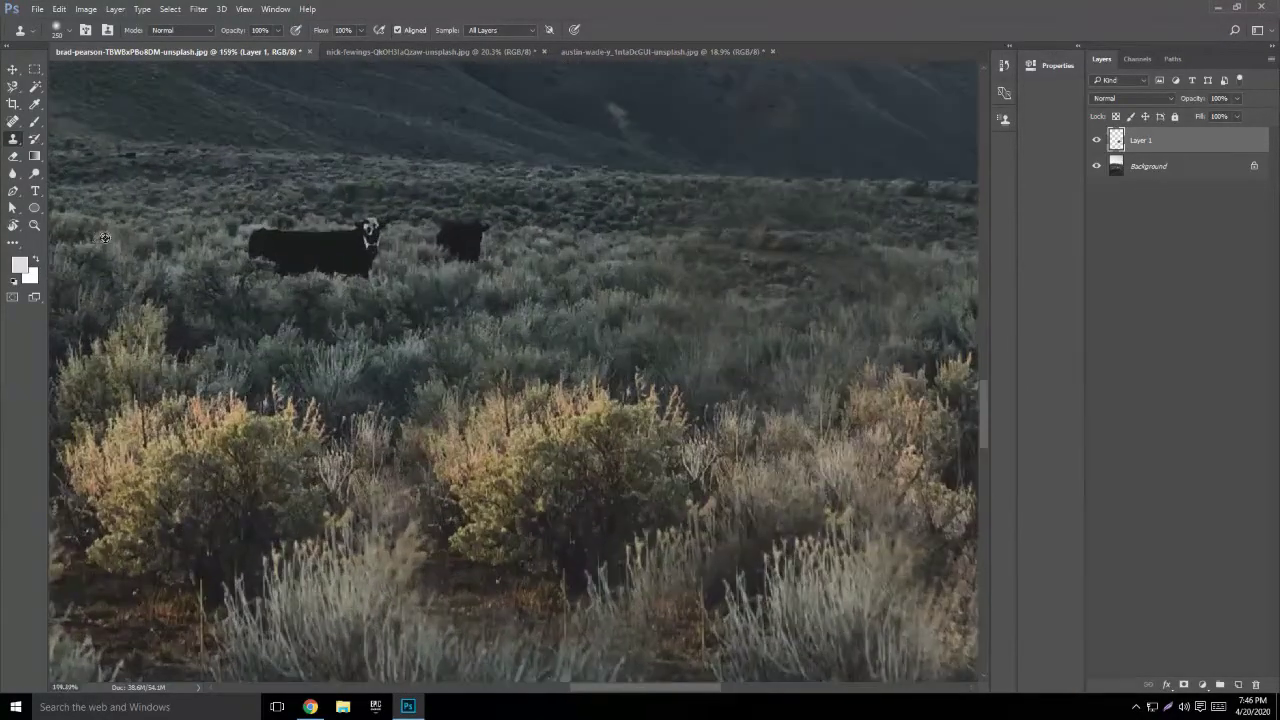
scroll(98, 237, "up", 2)
left_click_drag(157, 243, 782, 272)
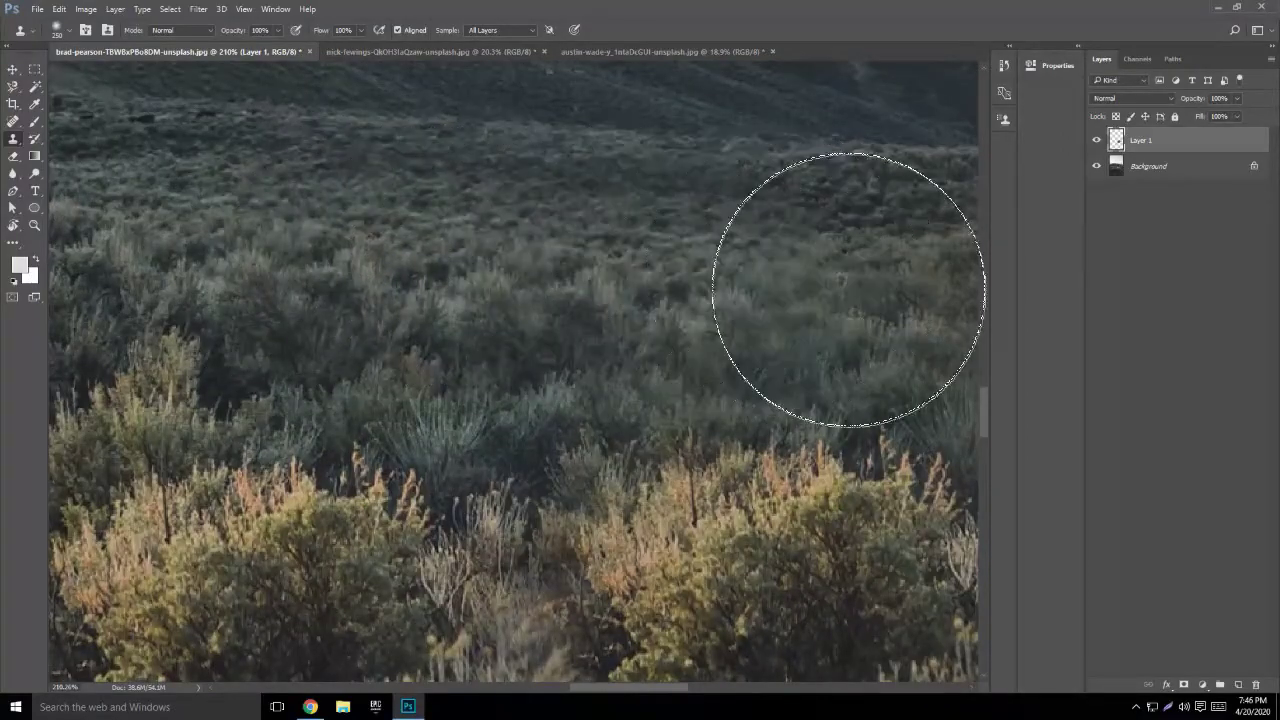
scroll(782, 272, "down", 12)
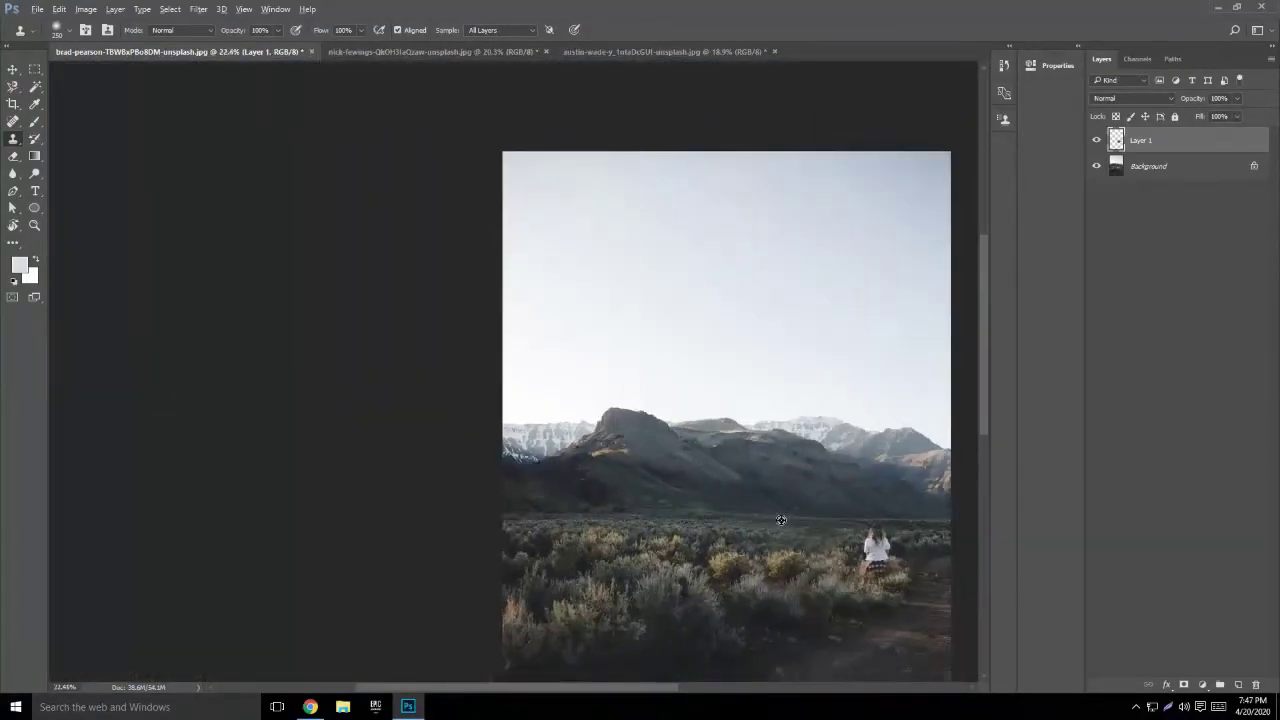
scroll(781, 520, "up", 2)
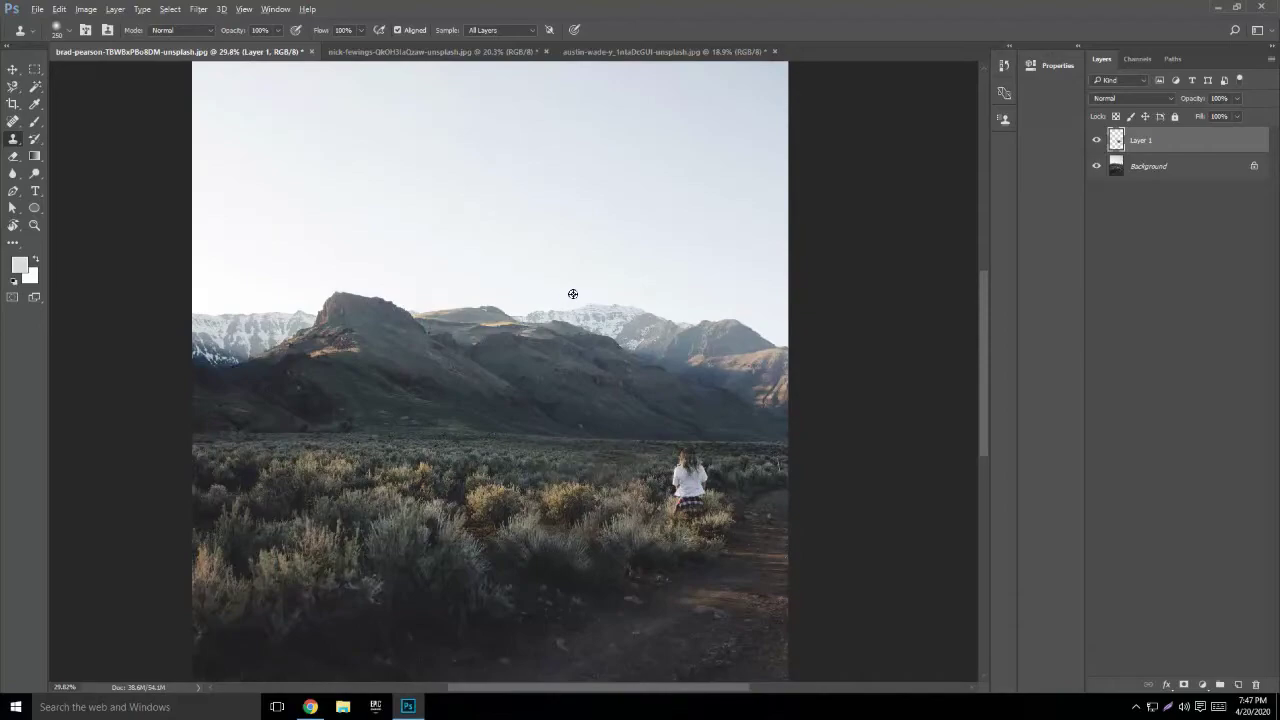